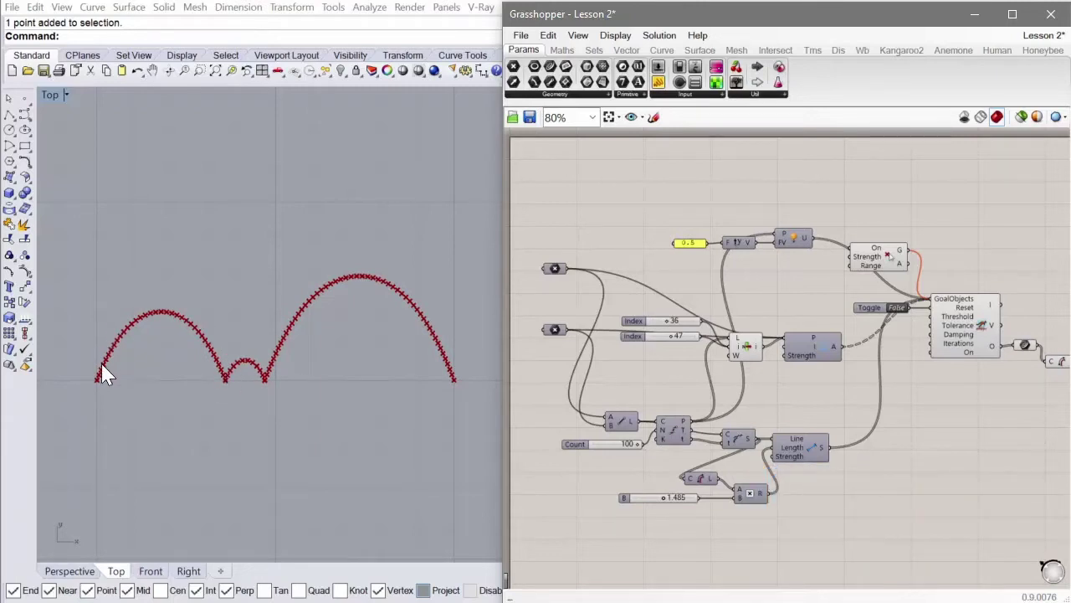
Widen the Grasshopper window over Rhino to give the definition more room
{"action": "scroll", "coordinate": [111, 345], "scroll_direction": "up", "scroll_amount": 3}
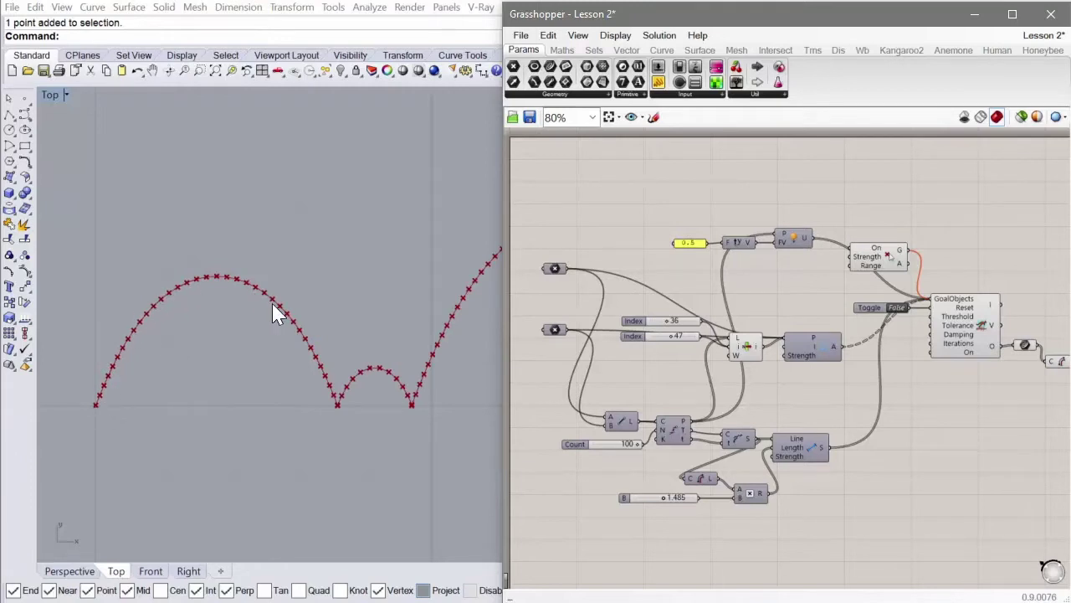
{"action": "scroll", "coordinate": [222, 394], "scroll_direction": "down", "scroll_amount": 3}
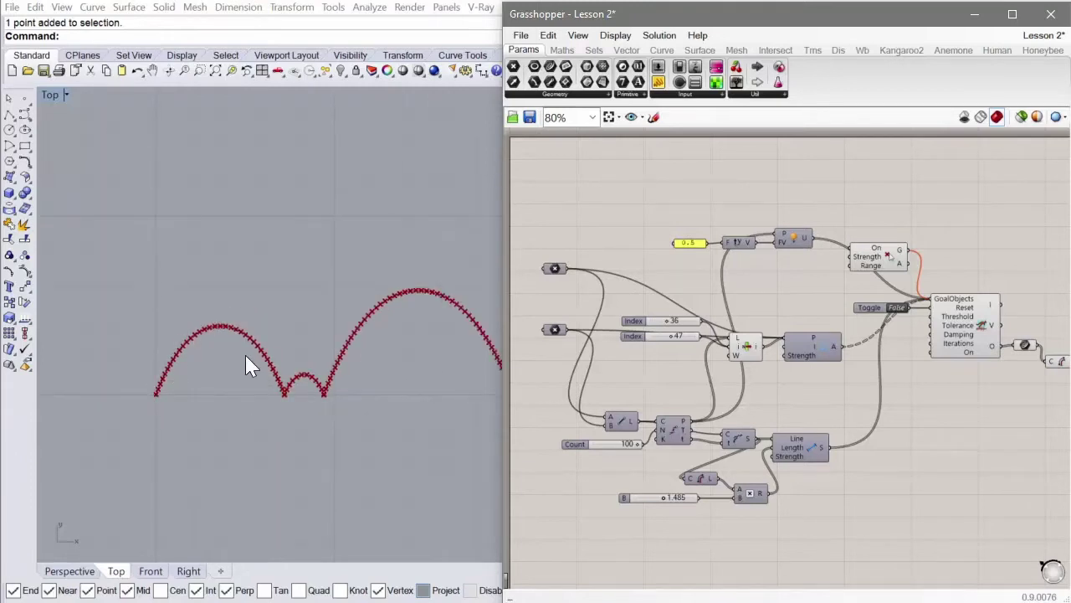
{"action": "scroll", "coordinate": [246, 390], "scroll_direction": "down", "scroll_amount": 2}
{"action": "scroll", "coordinate": [339, 394], "scroll_direction": "up", "scroll_amount": 4}
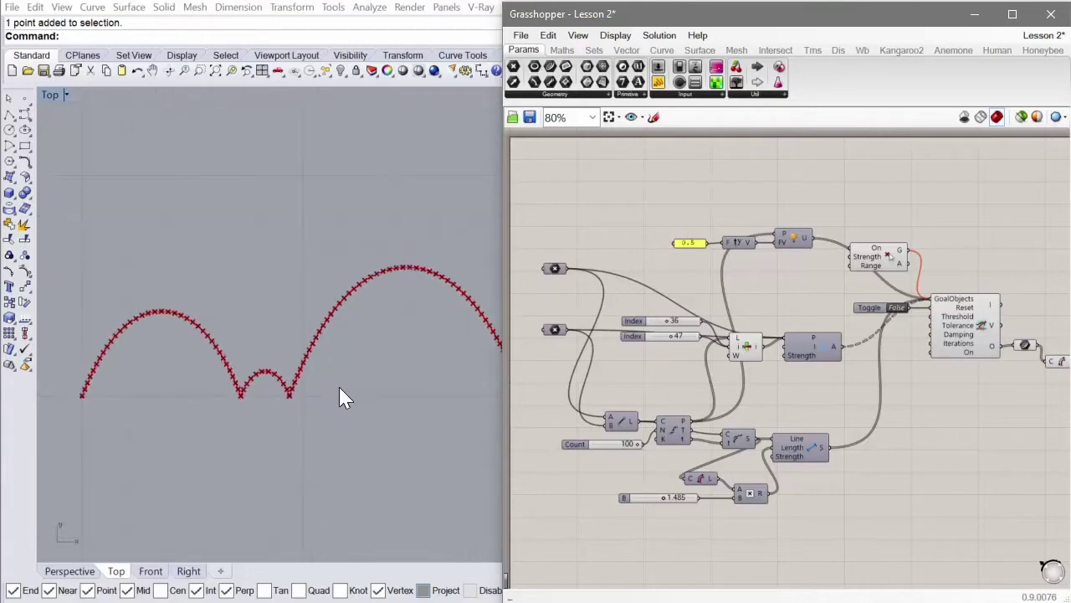
{"action": "scroll", "coordinate": [220, 359], "scroll_direction": "down", "scroll_amount": 2}
{"action": "scroll", "coordinate": [270, 383], "scroll_direction": "up", "scroll_amount": 3}
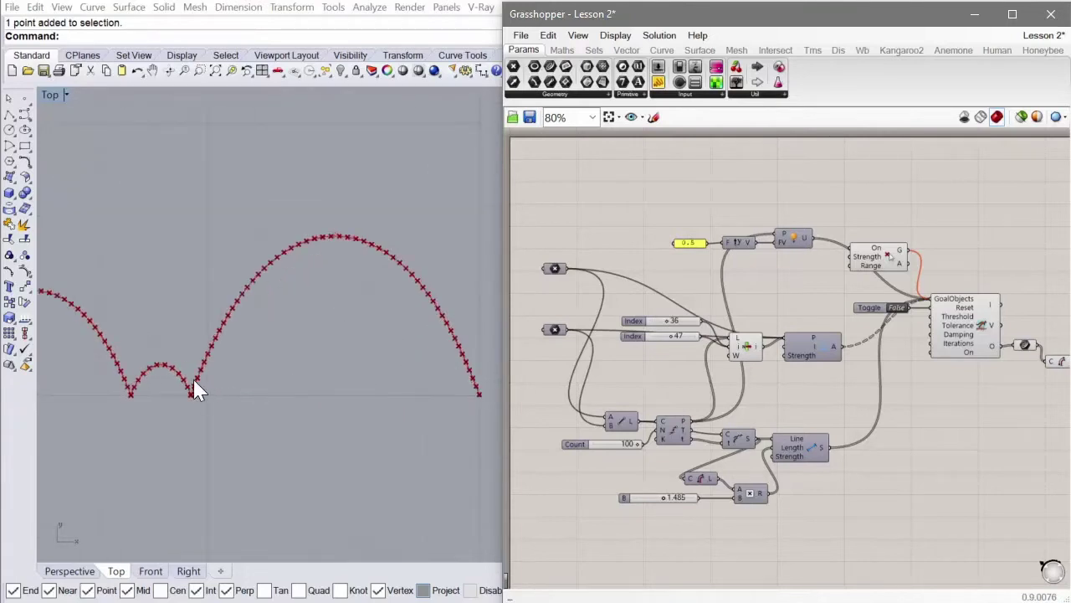
{"action": "scroll", "coordinate": [410, 368], "scroll_direction": "down", "scroll_amount": 2}
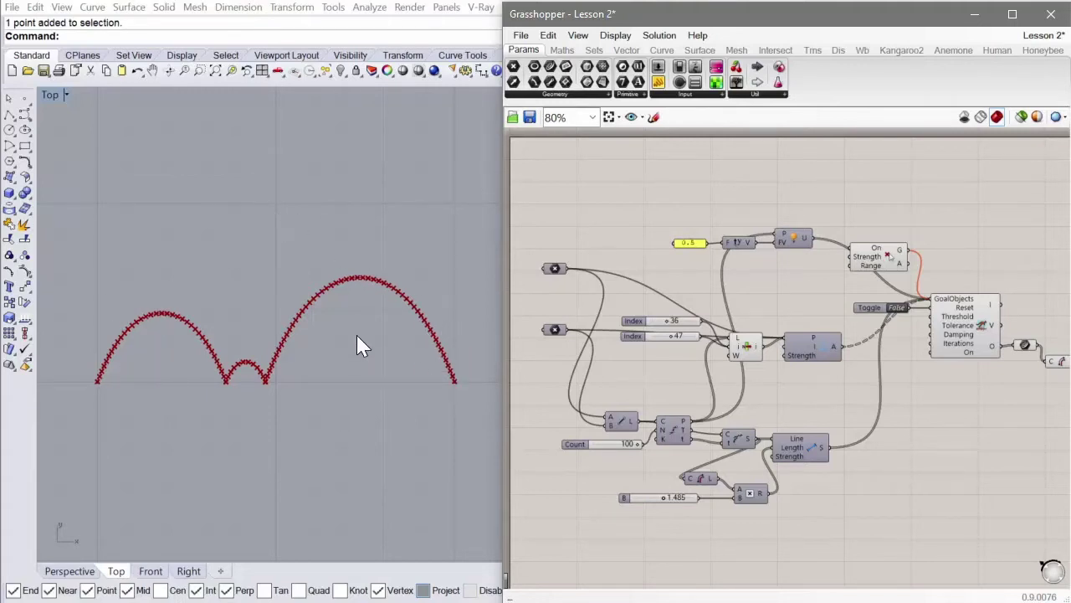
{"action": "scroll", "coordinate": [371, 279], "scroll_direction": "down", "scroll_amount": 5}
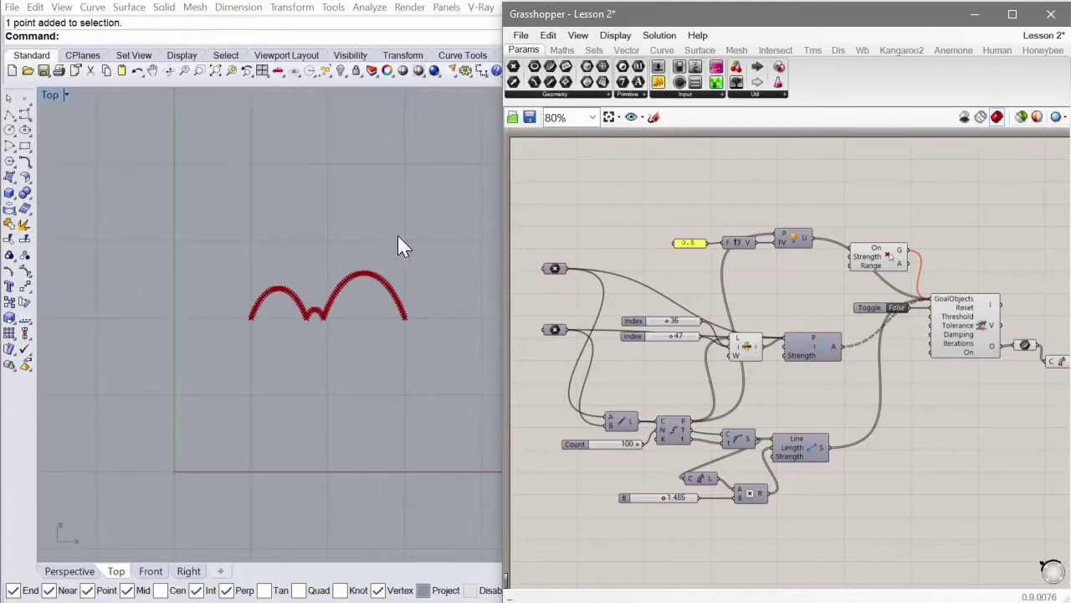
{"action": "left_click_drag", "start_coordinate": [769, 288], "coordinate": [565, 433]}
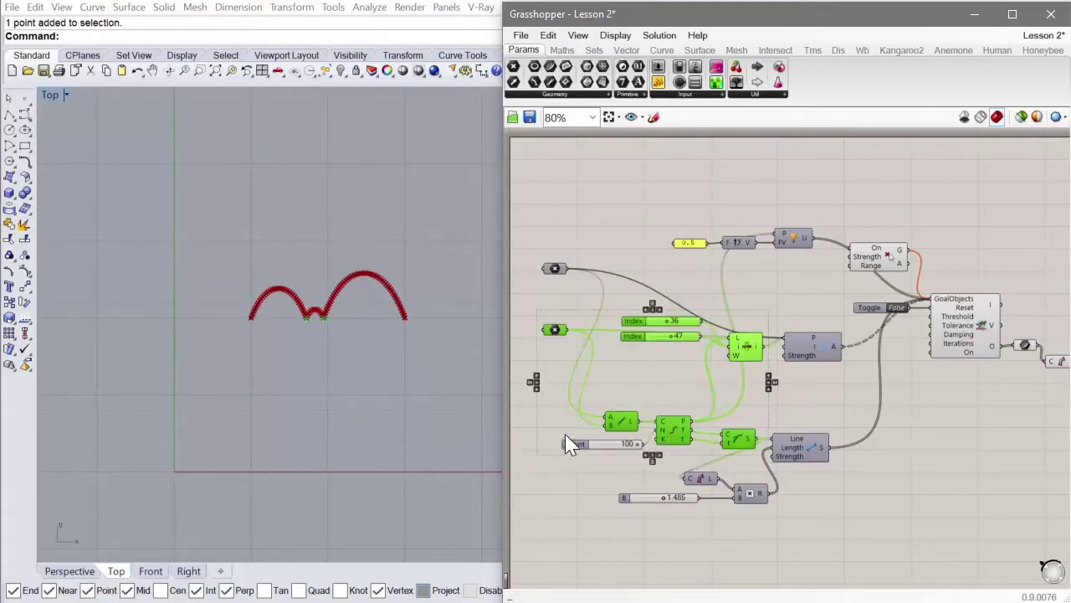
{"action": "left_click_drag", "start_coordinate": [503, 249], "coordinate": [75, 276]}
Delete the Index sliders, the curve-division components and the leftover Count slider
{"action": "right_click_drag", "start_coordinate": [191, 230], "coordinate": [393, 229]}
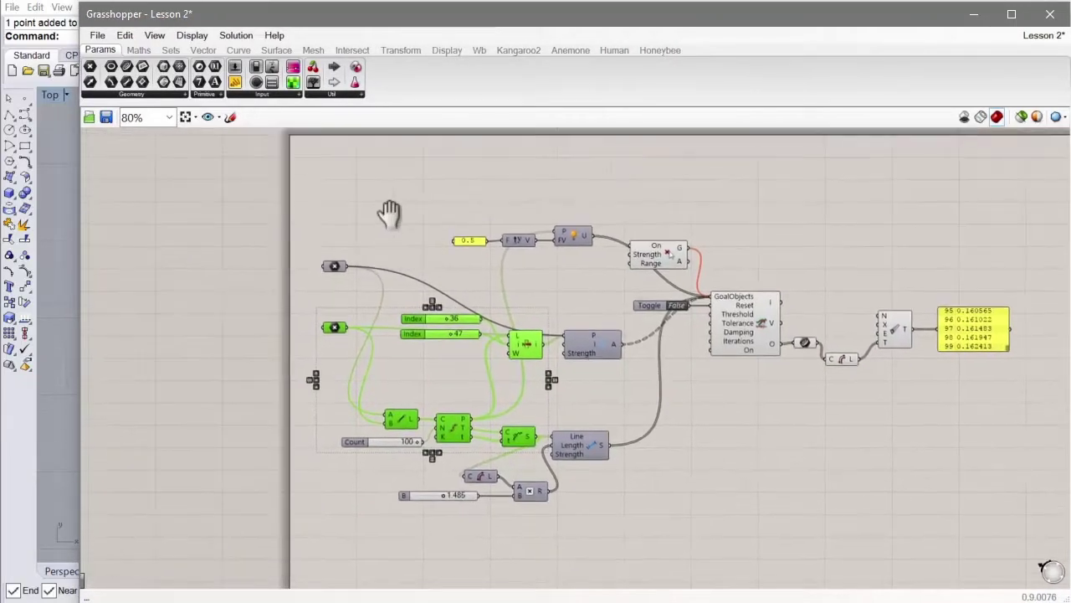
{"action": "left_click_drag", "start_coordinate": [531, 268], "coordinate": [329, 435]}
{"action": "key", "text": "Delete"}
{"action": "left_click_drag", "start_coordinate": [526, 402], "coordinate": [387, 454]}
{"action": "key", "text": "Delete"}
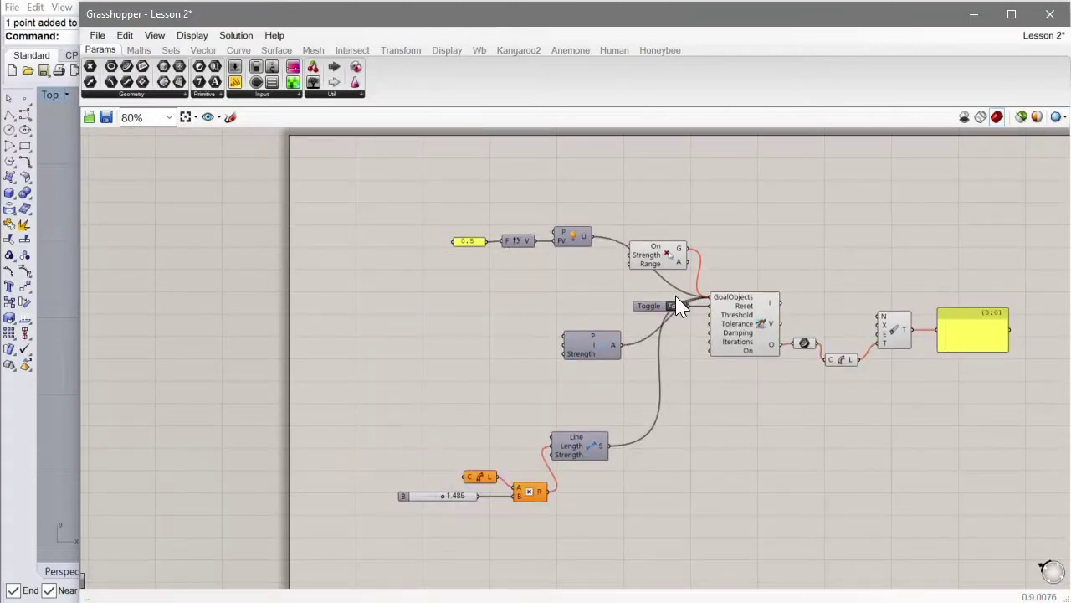
Move the solver down, the Strength/Range goal up, and shift the slider group and anchor goal
{"action": "left_click_drag", "start_coordinate": [751, 333], "coordinate": [754, 365]}
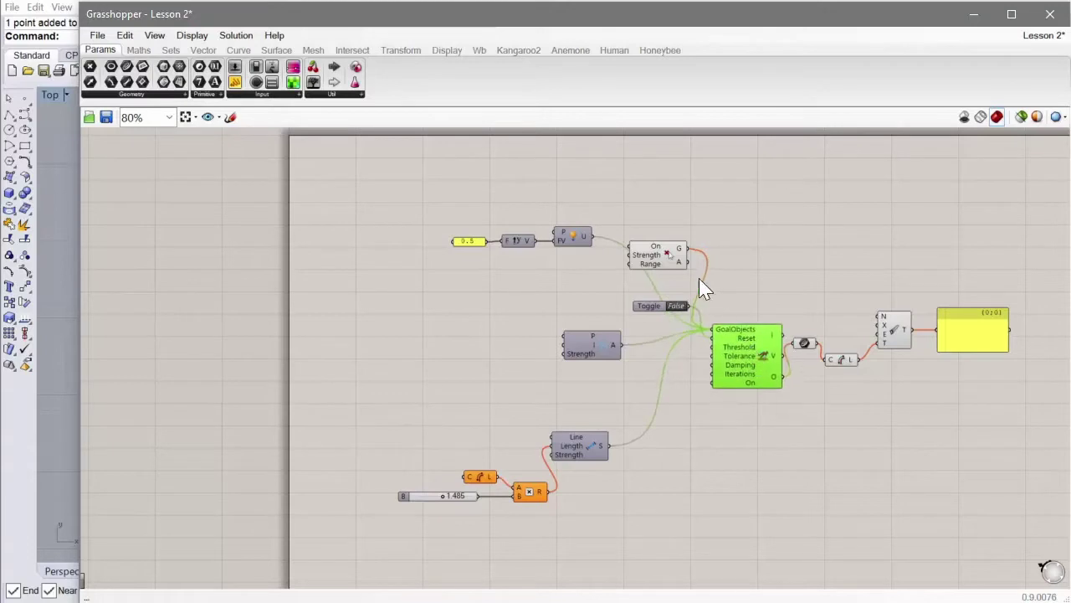
{"action": "left_click_drag", "start_coordinate": [681, 240], "coordinate": [696, 196]}
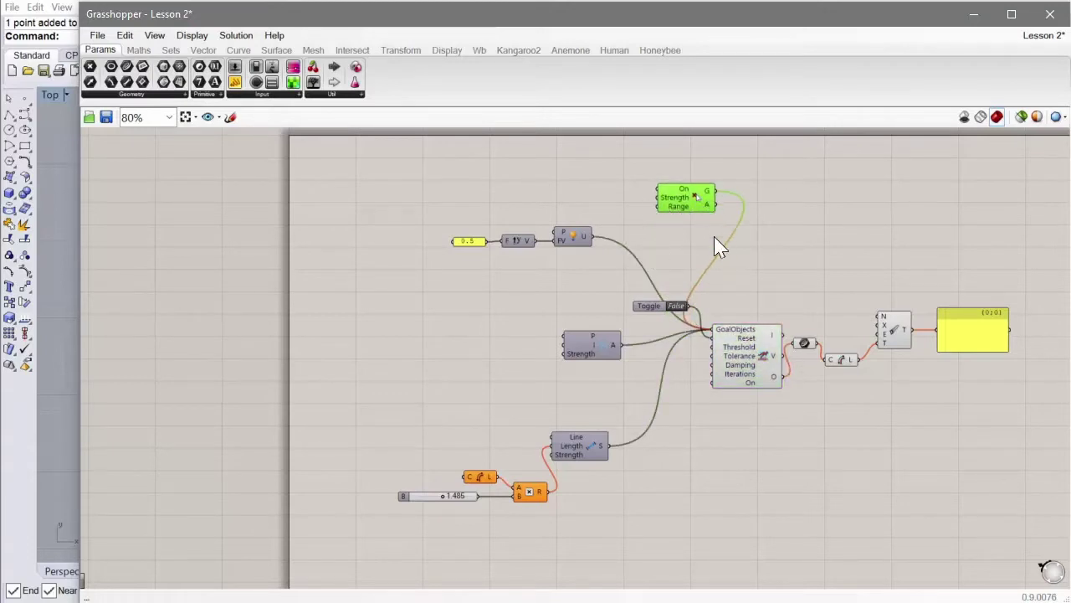
{"action": "right_click_drag", "start_coordinate": [726, 230], "coordinate": [759, 239]}
{"action": "left_click_drag", "start_coordinate": [643, 208], "coordinate": [494, 297]}
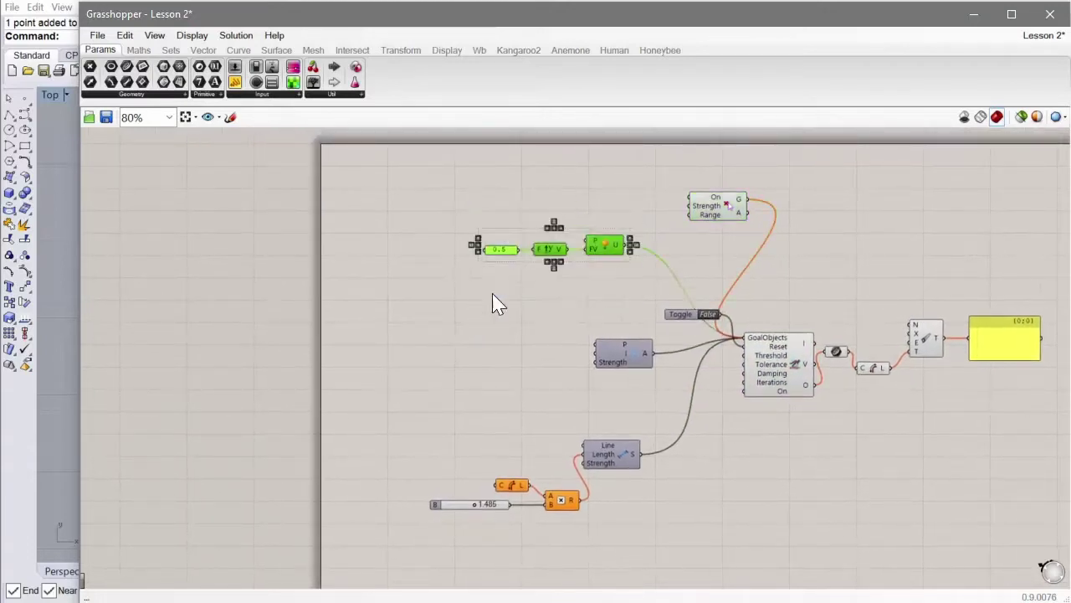
{"action": "scroll", "coordinate": [560, 278], "scroll_direction": "up", "scroll_amount": 1}
{"action": "left_click_drag", "start_coordinate": [629, 236], "coordinate": [625, 246]}
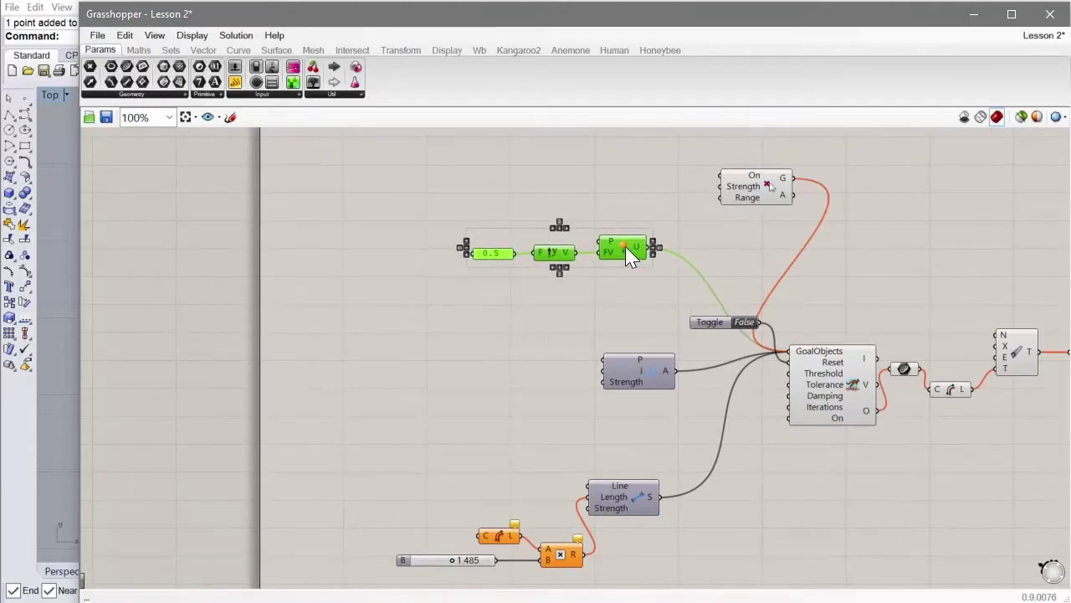
{"action": "left_click", "coordinate": [636, 364]}
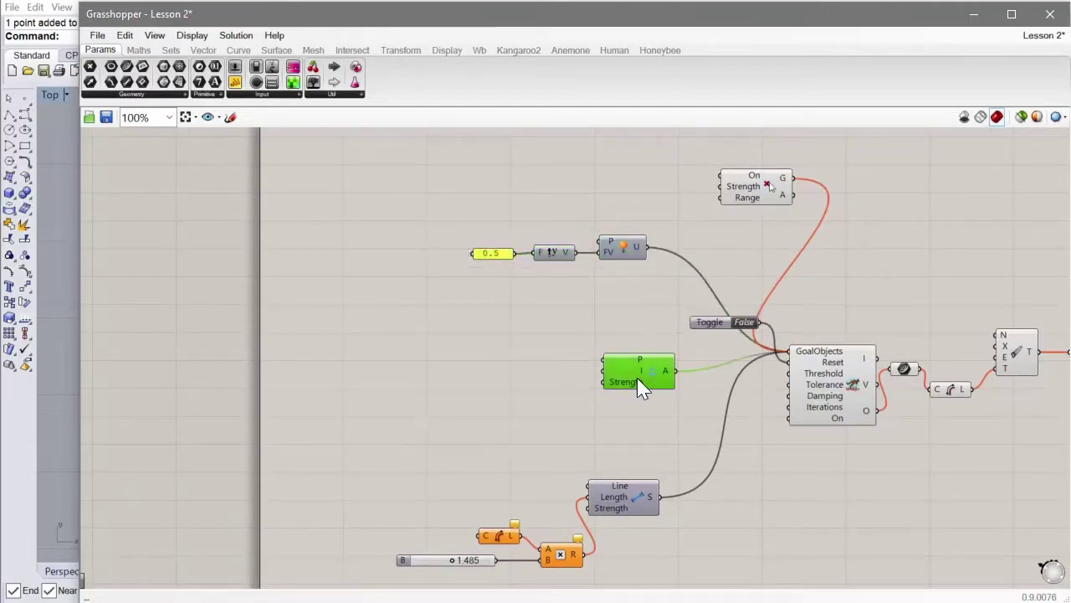
{"action": "left_click_drag", "start_coordinate": [636, 381], "coordinate": [623, 384]}
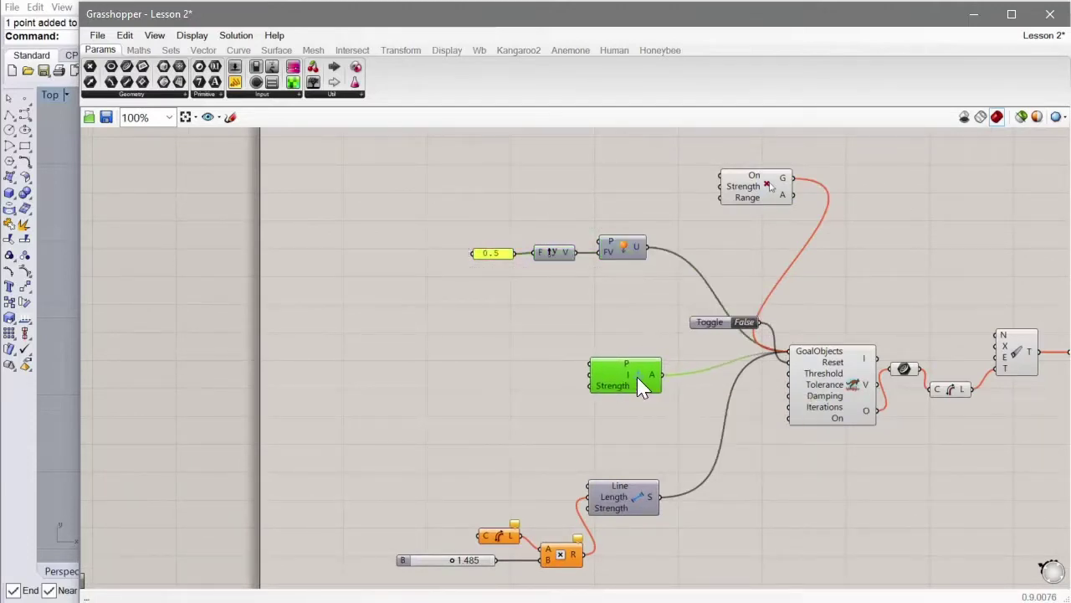
Nudge the Length goal right and fine-tune the Strength/Range goal's position beside the solver
{"action": "scroll", "coordinate": [666, 324], "scroll_direction": "down", "scroll_amount": 1}
{"action": "scroll", "coordinate": [547, 523], "scroll_direction": "up", "scroll_amount": 3}
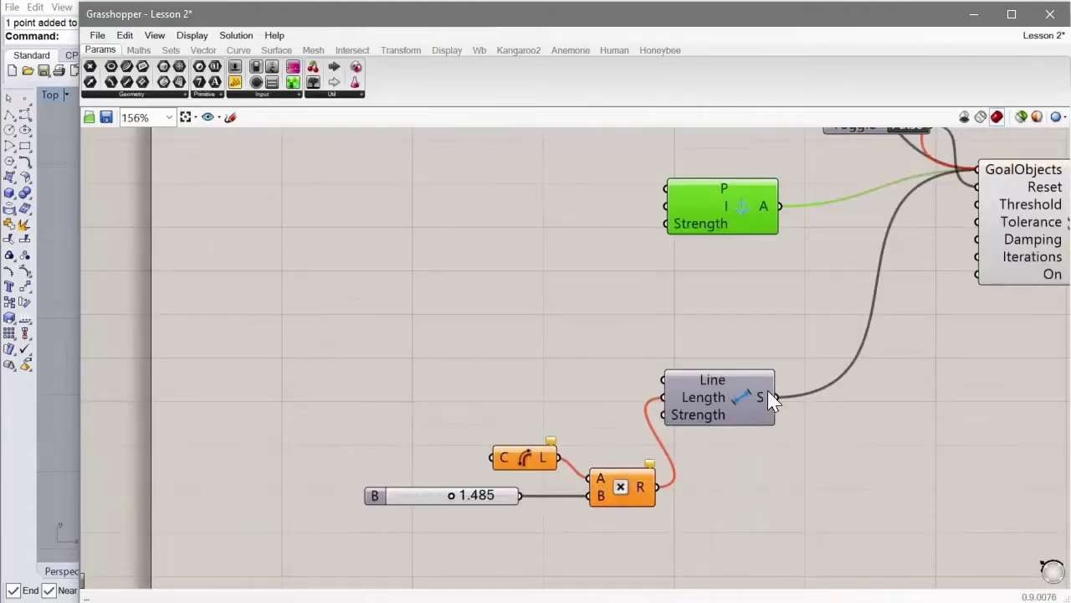
{"action": "left_click_drag", "start_coordinate": [738, 407], "coordinate": [743, 408]}
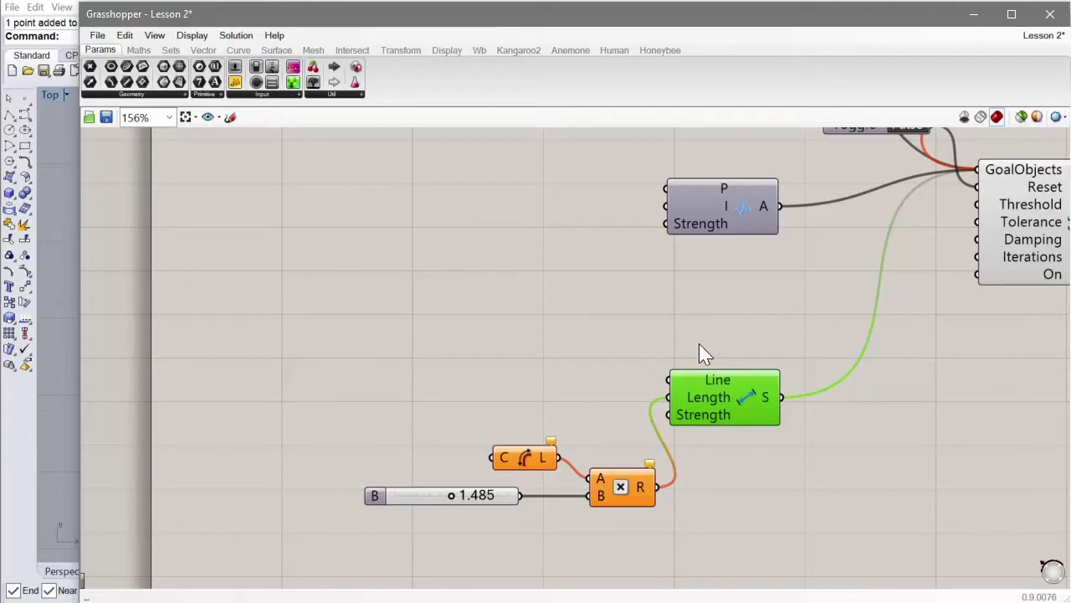
{"action": "scroll", "coordinate": [686, 375], "scroll_direction": "down", "scroll_amount": 4}
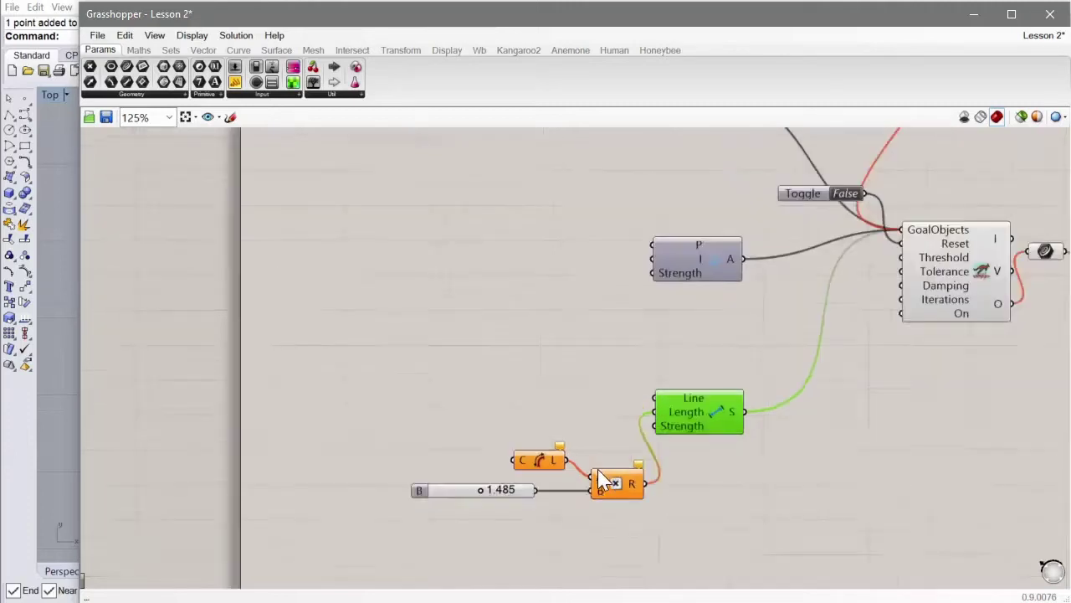
{"action": "scroll", "coordinate": [774, 231], "scroll_direction": "up", "scroll_amount": 2}
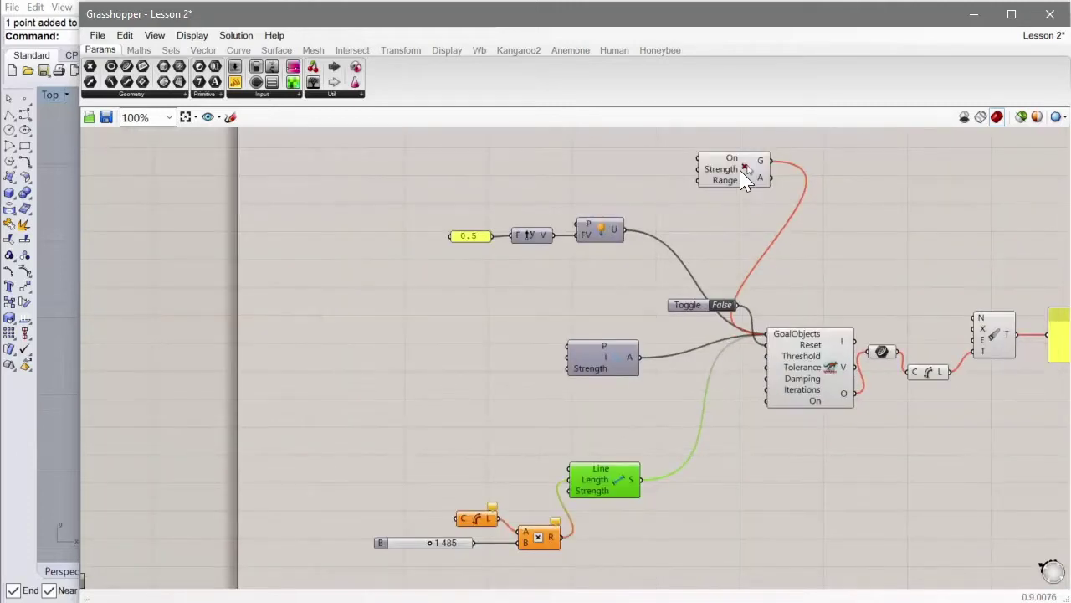
{"action": "mouse_move", "coordinate": [740, 170]}
{"action": "left_mouse_down"}
{"action": "mouse_move", "coordinate": [753, 172]}
{"action": "mouse_move", "coordinate": [721, 170]}
{"action": "left_mouse_up"}
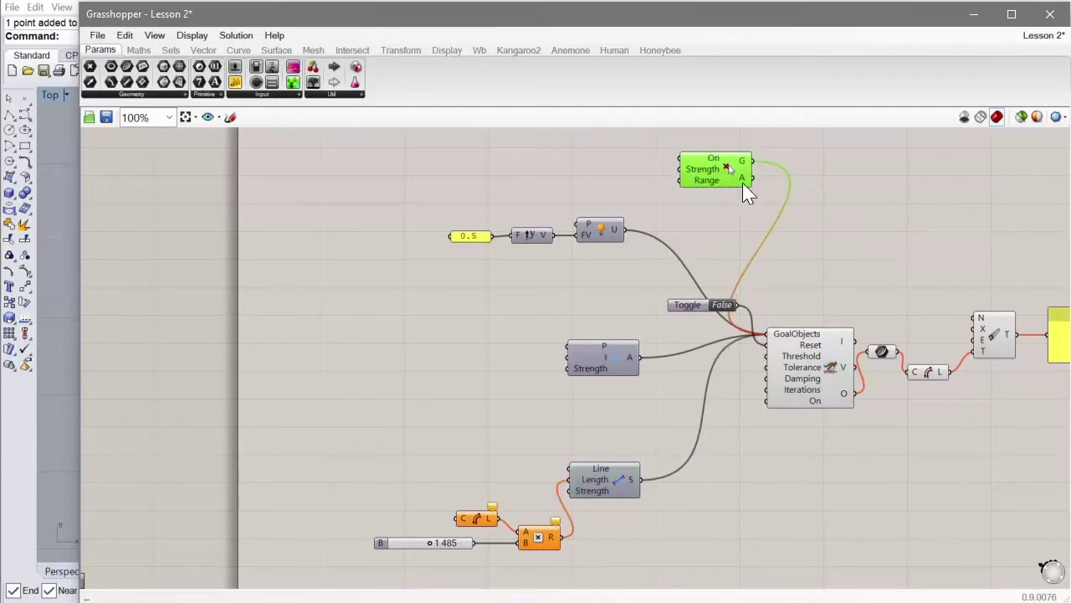
{"action": "left_click_drag", "start_coordinate": [727, 168], "coordinate": [748, 179]}
{"action": "right_click_drag", "start_coordinate": [808, 290], "coordinate": [833, 294]}
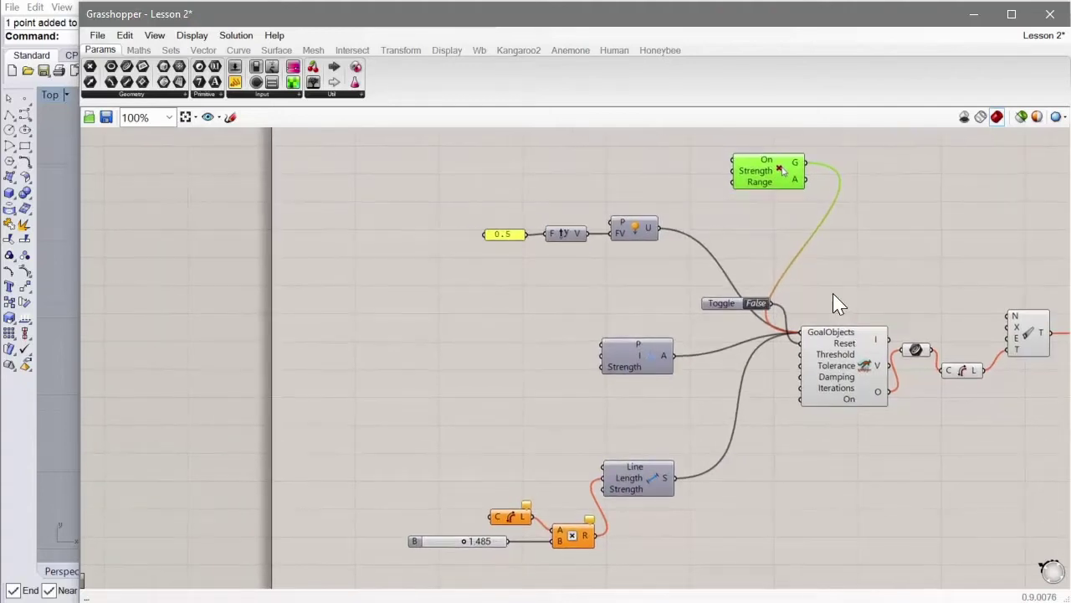
{"action": "left_click", "coordinate": [840, 333]}
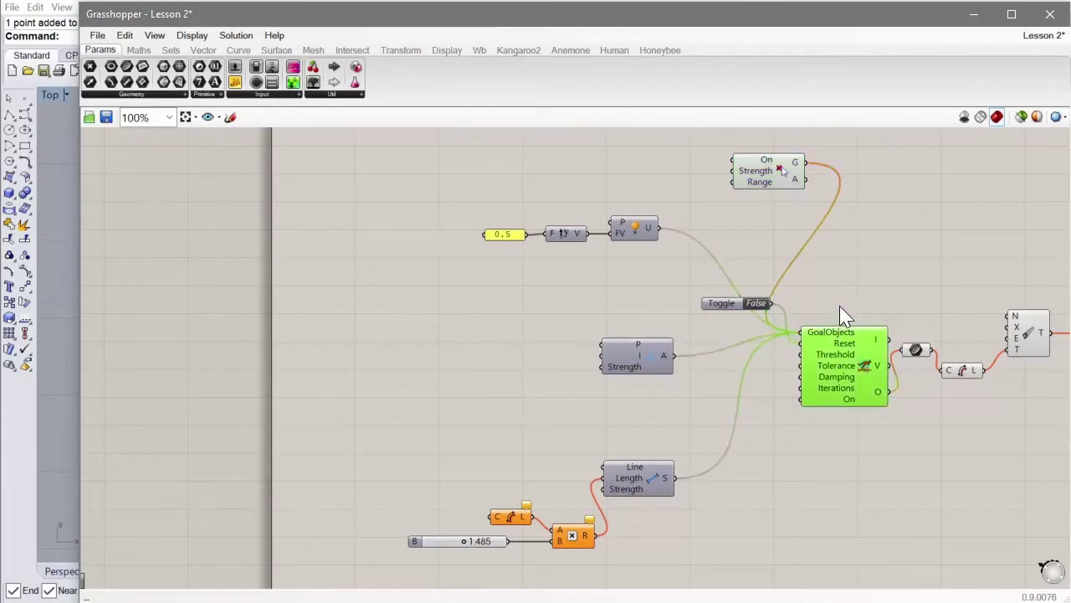
Disable the Kangaroo solver, move the reset Toggle up, and narrow Grasshopper to reveal Rhino's Top view
{"action": "right_click", "coordinate": [840, 306]}
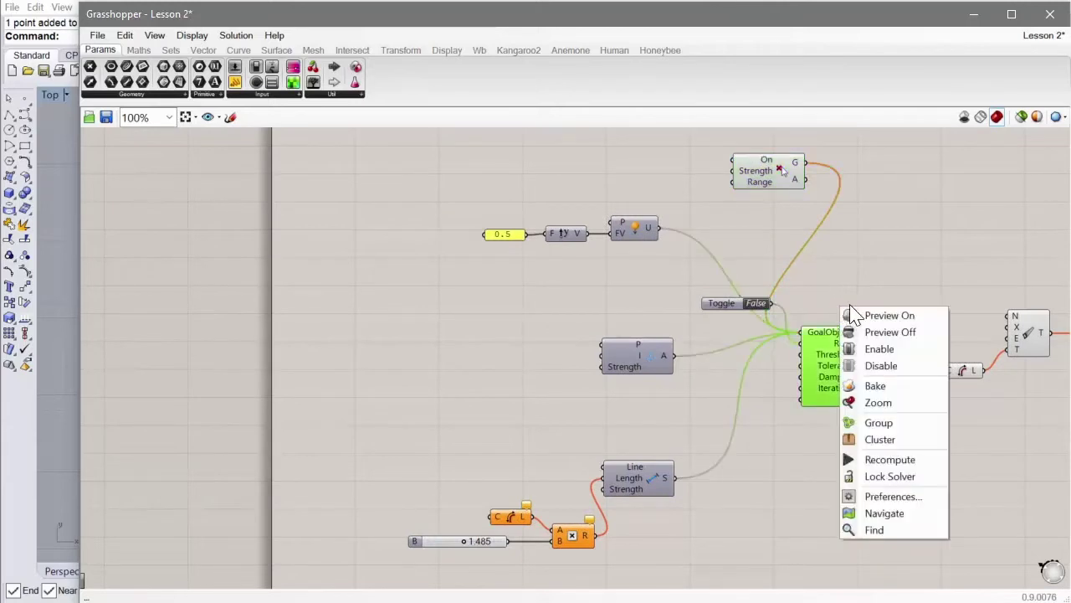
{"action": "left_click", "coordinate": [899, 370]}
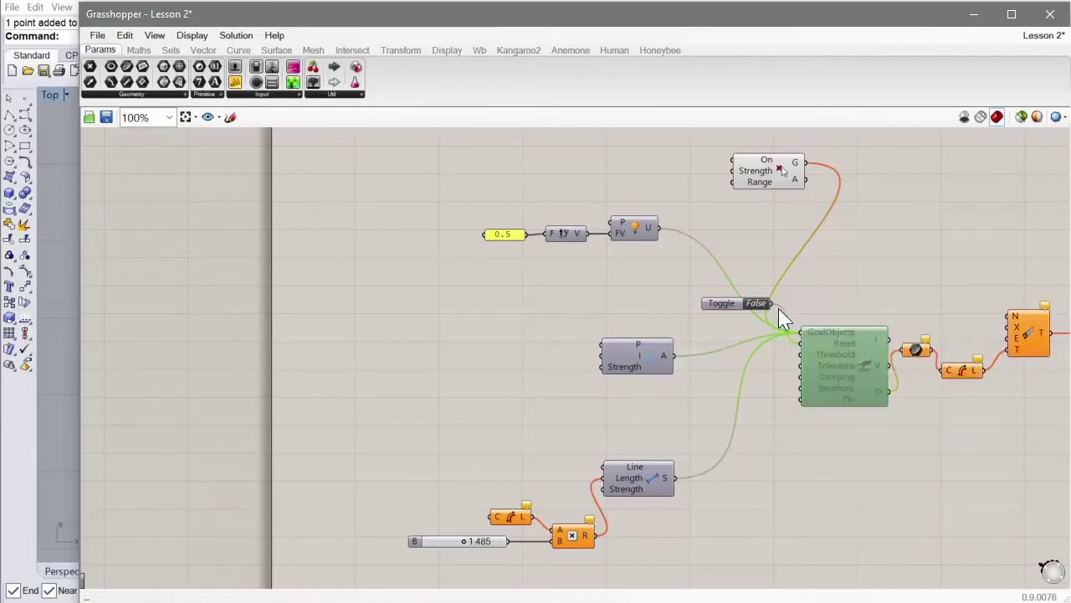
{"action": "left_click_drag", "start_coordinate": [722, 305], "coordinate": [758, 299]}
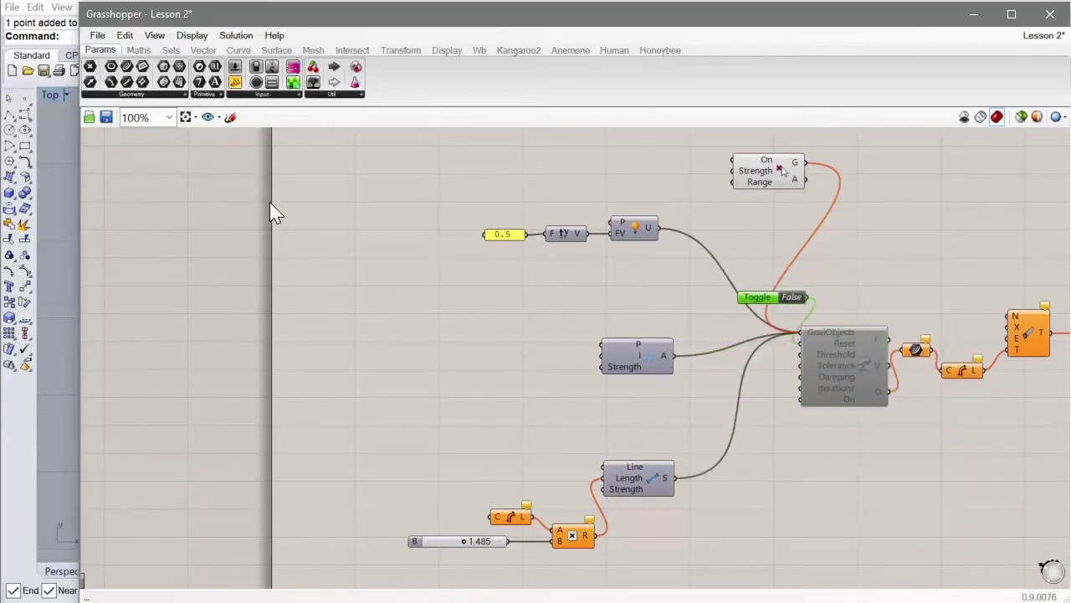
{"action": "scroll", "coordinate": [306, 304], "scroll_direction": "down", "scroll_amount": 4}
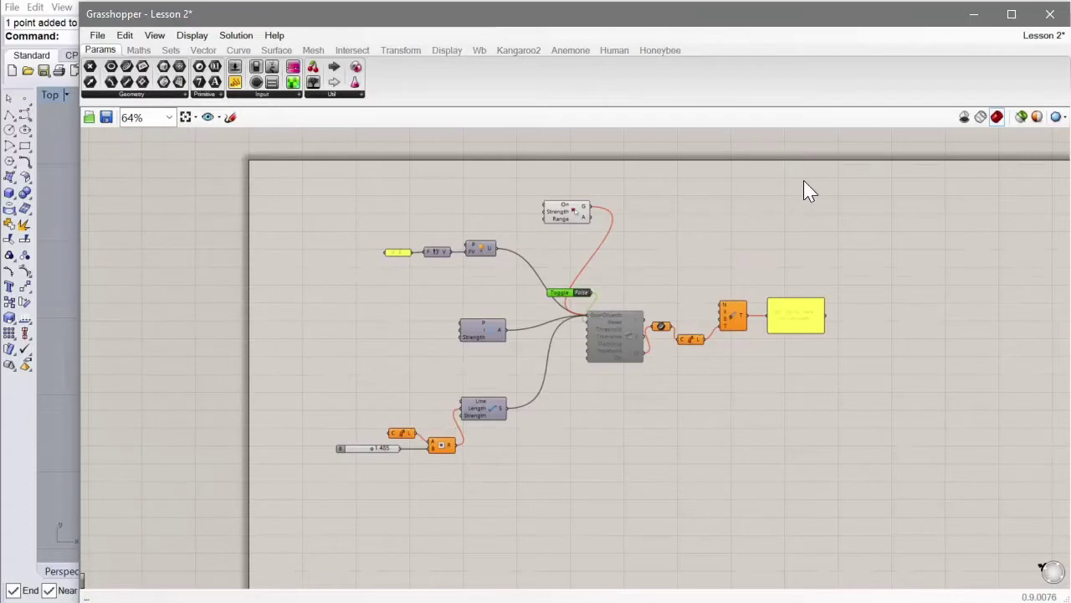
{"action": "left_click_drag", "start_coordinate": [845, 179], "coordinate": [284, 487]}
{"action": "left_click_drag", "start_coordinate": [81, 334], "coordinate": [386, 342]}
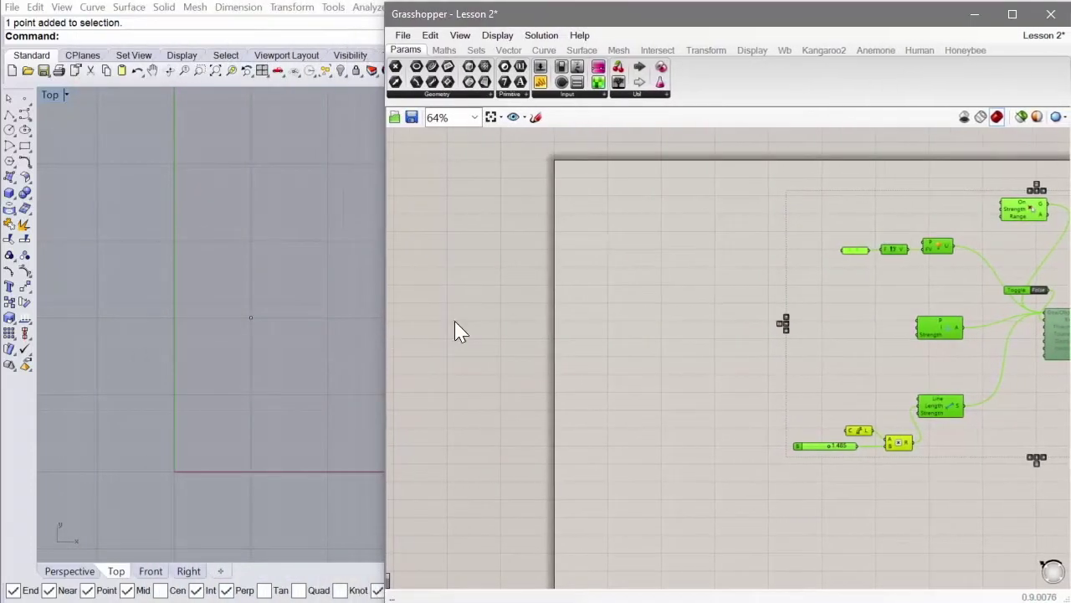
Delete the stray point and then the two remaining points from Rhino's Top view
{"action": "scroll", "coordinate": [712, 318], "scroll_direction": "up", "scroll_amount": 2}
{"action": "left_click", "coordinate": [729, 344]}
{"action": "scroll", "coordinate": [874, 345], "scroll_direction": "up", "scroll_amount": 2}
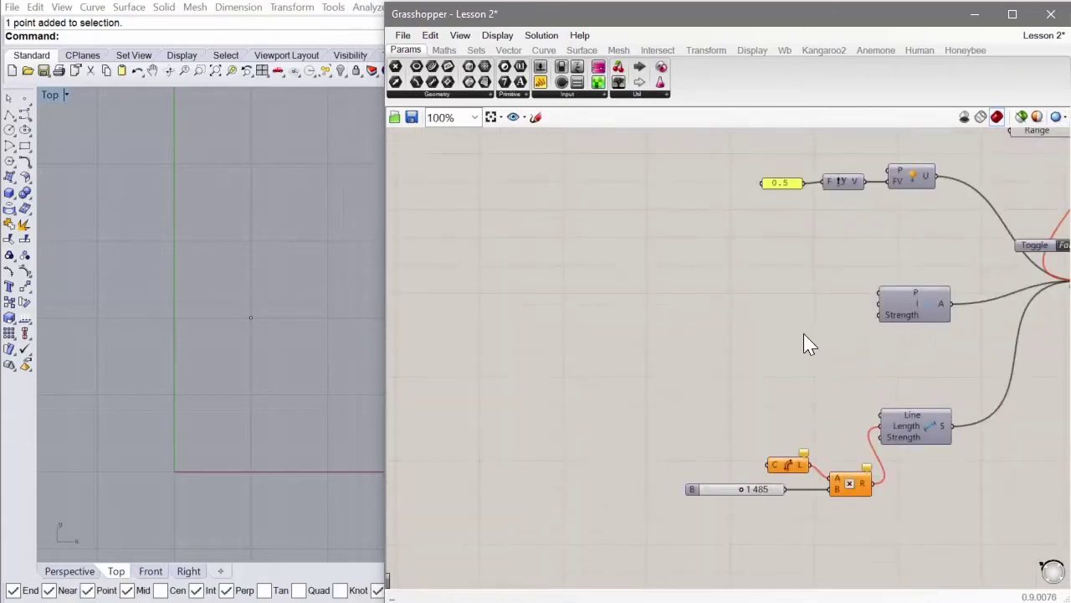
{"action": "scroll", "coordinate": [759, 326], "scroll_direction": "down", "scroll_amount": 4}
{"action": "mouse_move", "coordinate": [776, 330]}
{"action": "right_mouse_down"}
{"action": "mouse_move", "coordinate": [763, 318]}
{"action": "mouse_move", "coordinate": [782, 322]}
{"action": "right_mouse_up"}
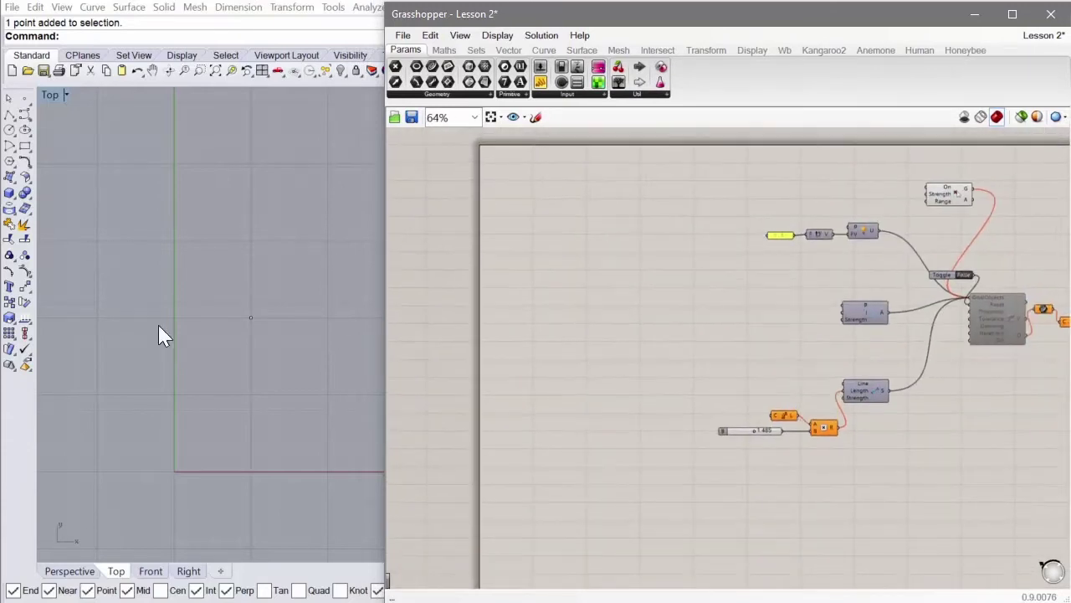
{"action": "right_click_drag", "start_coordinate": [180, 365], "coordinate": [184, 274]}
{"action": "scroll", "coordinate": [156, 306], "scroll_direction": "down", "scroll_amount": 3}
{"action": "scroll", "coordinate": [245, 299], "scroll_direction": "up", "scroll_amount": 2}
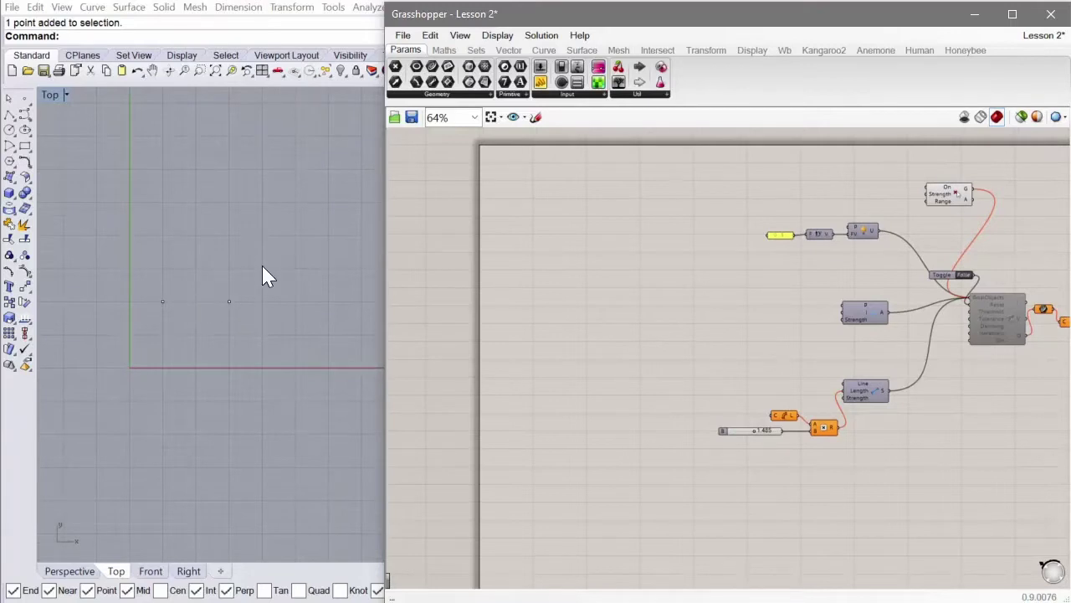
{"action": "key", "text": "Delete"}
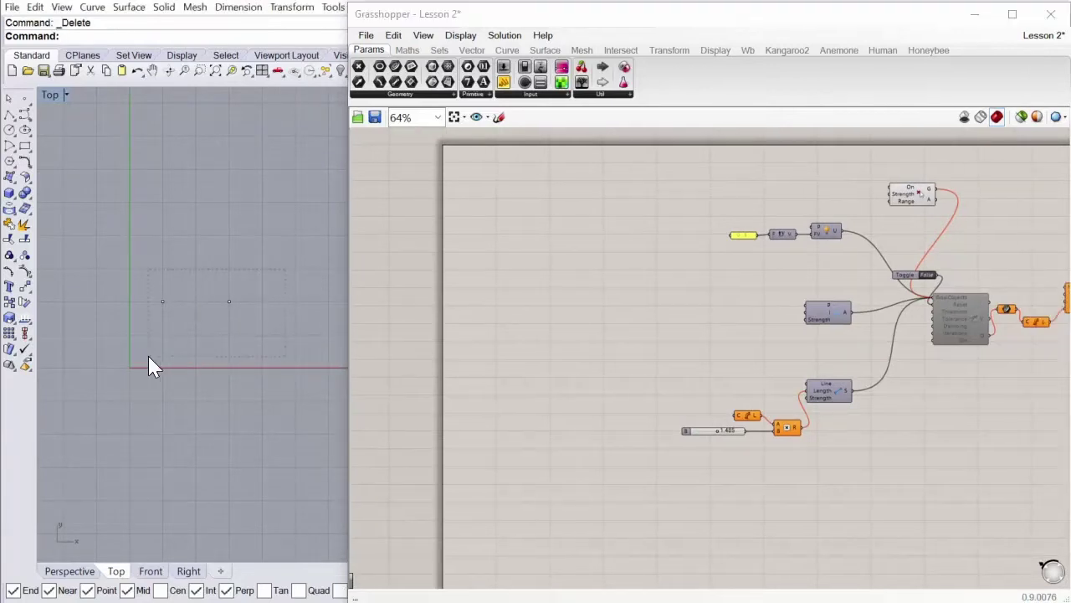
{"action": "left_click_drag", "start_coordinate": [148, 356], "coordinate": [148, 357]}
{"action": "key", "text": "Delete"}
{"action": "scroll", "coordinate": [194, 359], "scroll_direction": "up", "scroll_amount": 1}
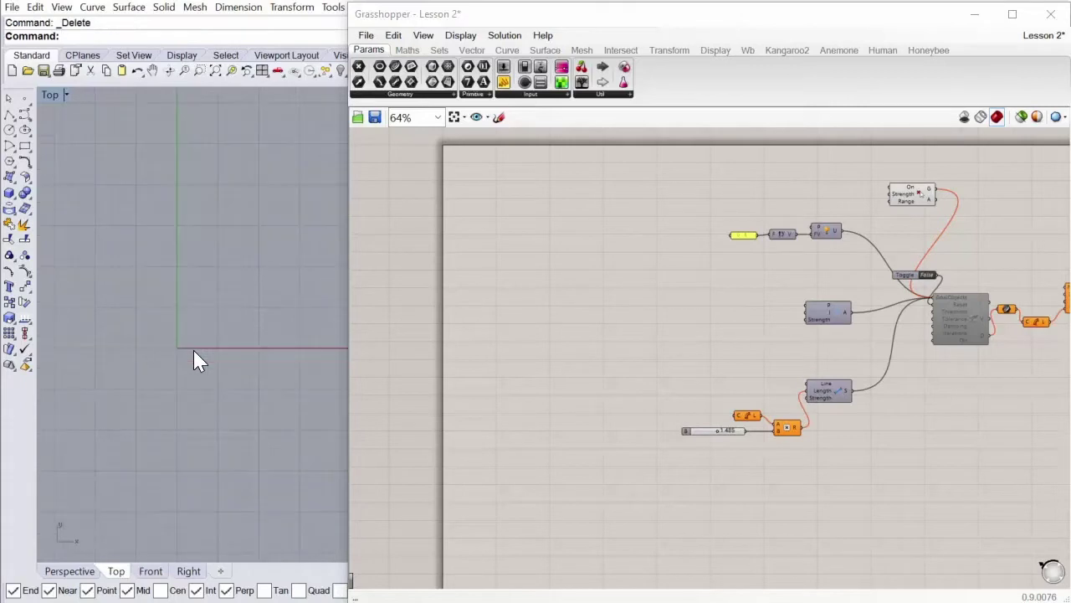
Draw a square planar surface in the Top view with the Plane tool
{"action": "left_click", "coordinate": [10, 177]}
{"action": "left_click", "coordinate": [23, 197]}
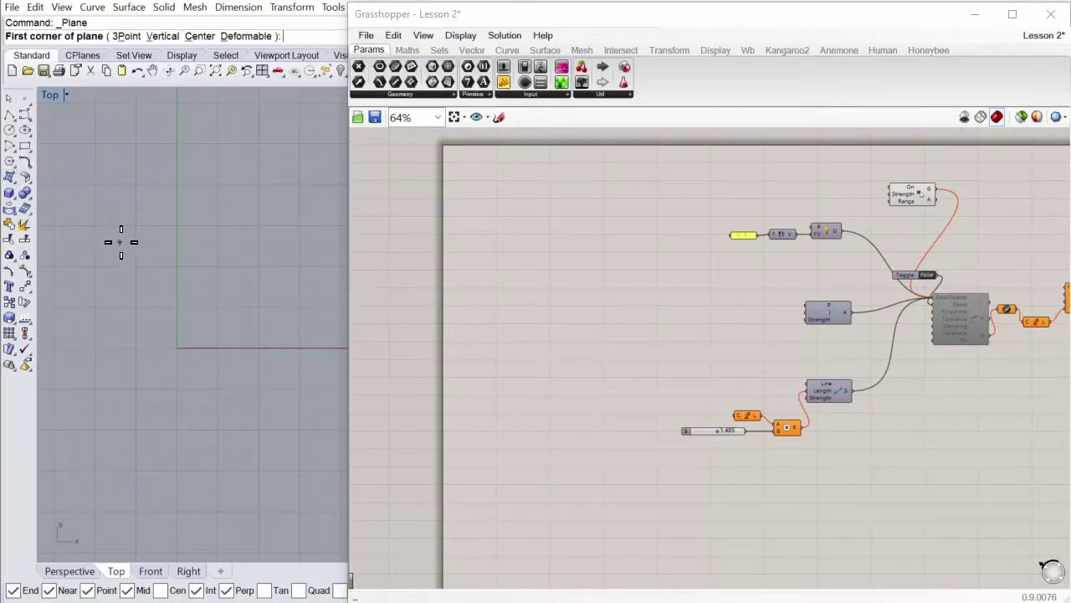
{"action": "left_click", "coordinate": [96, 266]}
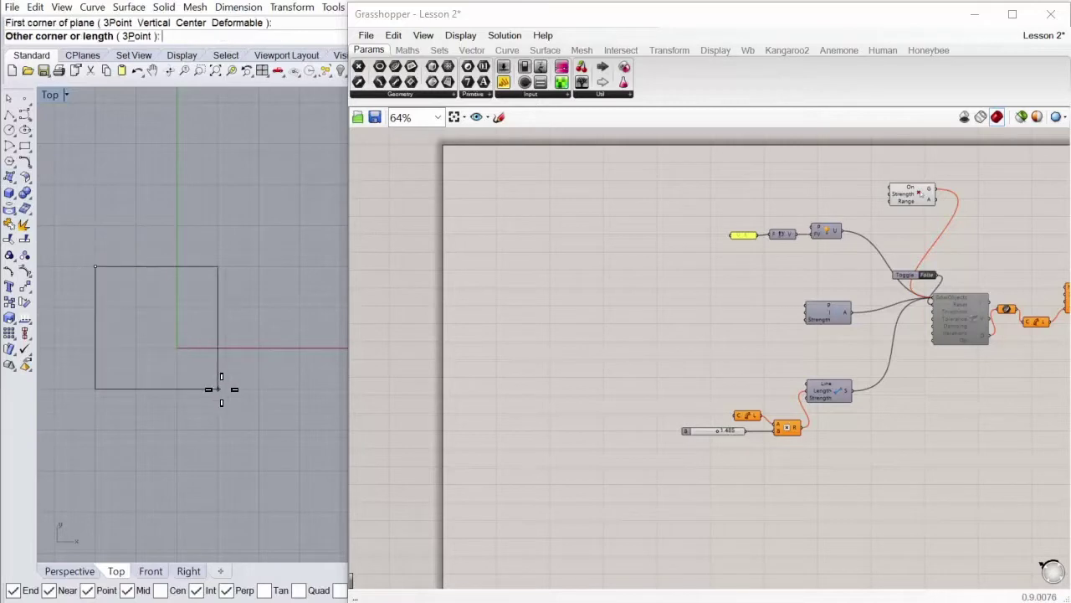
{"action": "left_click", "coordinate": [260, 430]}
{"action": "right_click_drag", "start_coordinate": [268, 442], "coordinate": [308, 383]}
{"action": "scroll", "coordinate": [297, 382], "scroll_direction": "up", "scroll_amount": 2}
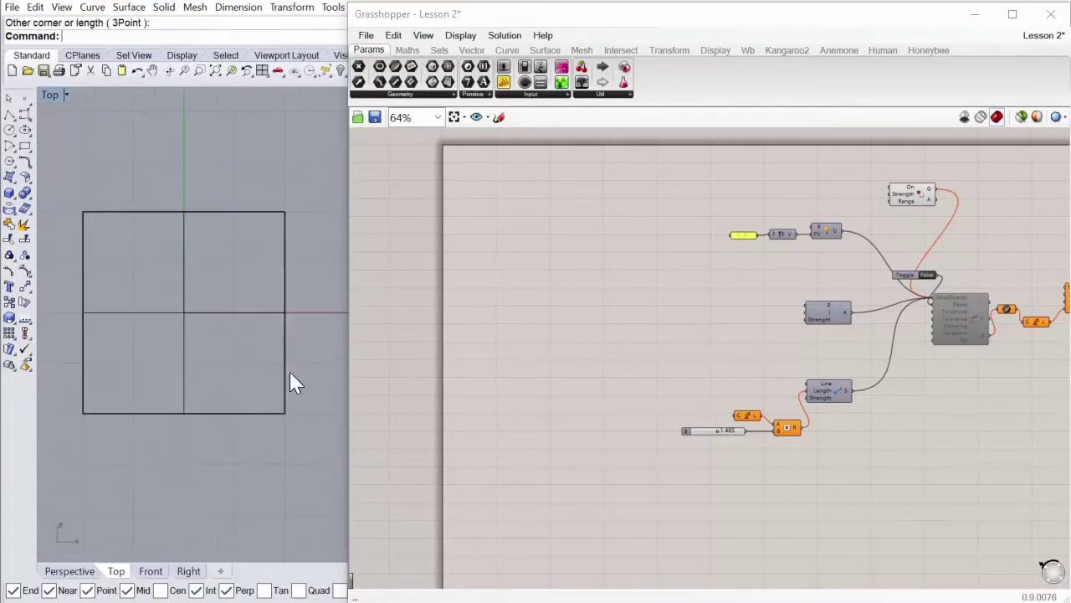
{"action": "scroll", "coordinate": [276, 382], "scroll_direction": "up", "scroll_amount": 1}
{"action": "scroll", "coordinate": [247, 377], "scroll_direction": "down", "scroll_amount": 1}
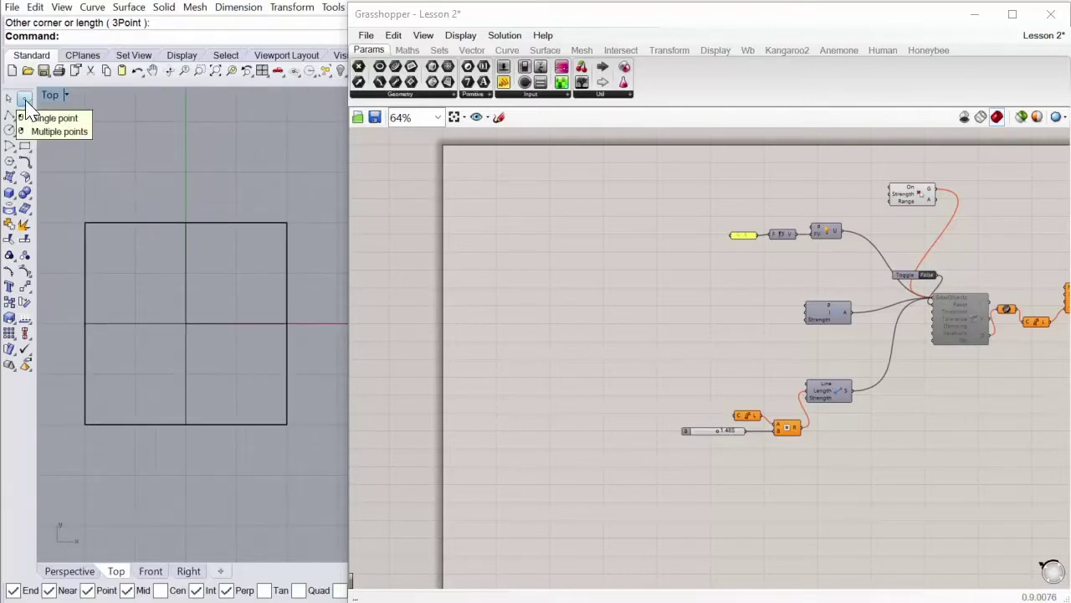
Place a point on each of the square's four corners
{"action": "left_click", "coordinate": [26, 102]}
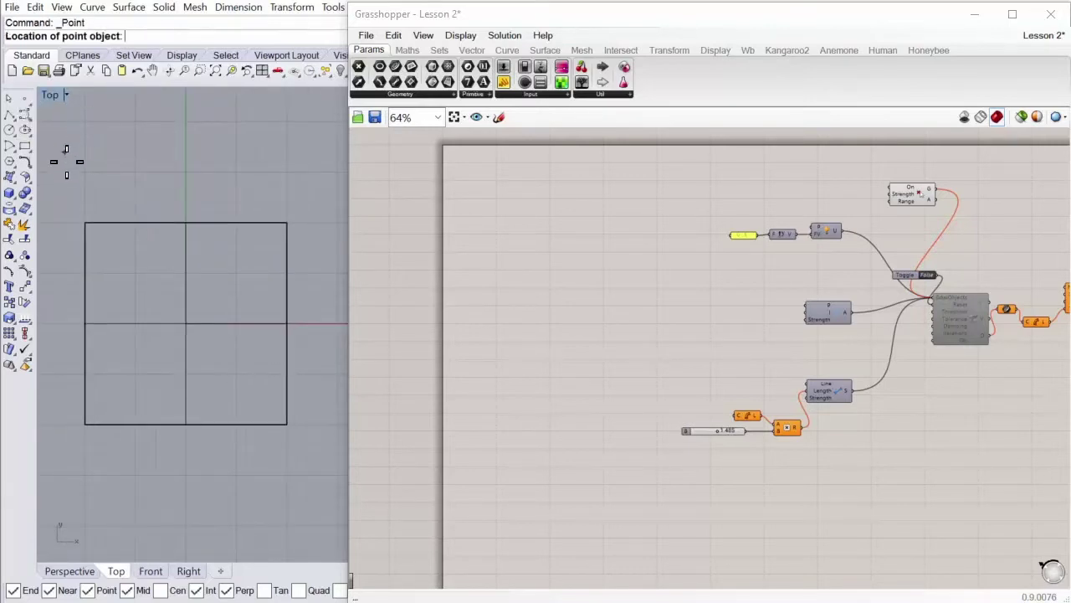
{"action": "left_click", "coordinate": [85, 216]}
{"action": "key", "text": "Return"}
{"action": "left_click", "coordinate": [285, 218]}
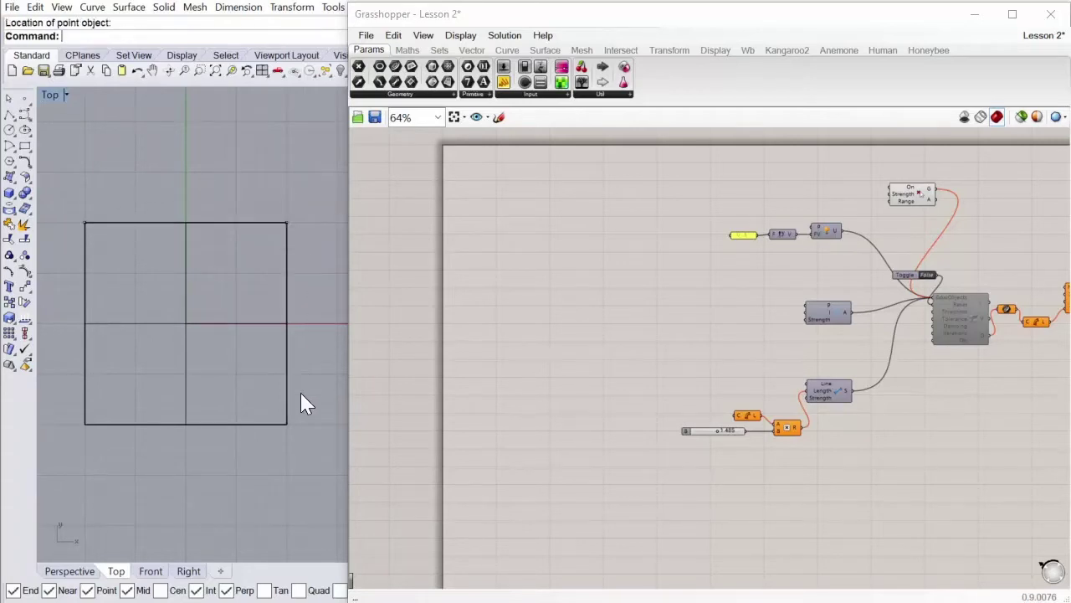
{"action": "key", "text": "Return"}
{"action": "left_click", "coordinate": [287, 423]}
{"action": "key", "text": "Return"}
{"action": "left_click", "coordinate": [85, 424]}
Add a Point parameter to the anchor goal and a copy for the load goal
{"action": "left_click_drag", "start_coordinate": [359, 81], "coordinate": [770, 311]}
{"action": "scroll", "coordinate": [856, 292], "scroll_direction": "up", "scroll_amount": 3}
{"action": "left_click_drag", "start_coordinate": [600, 311], "coordinate": [520, 322]}
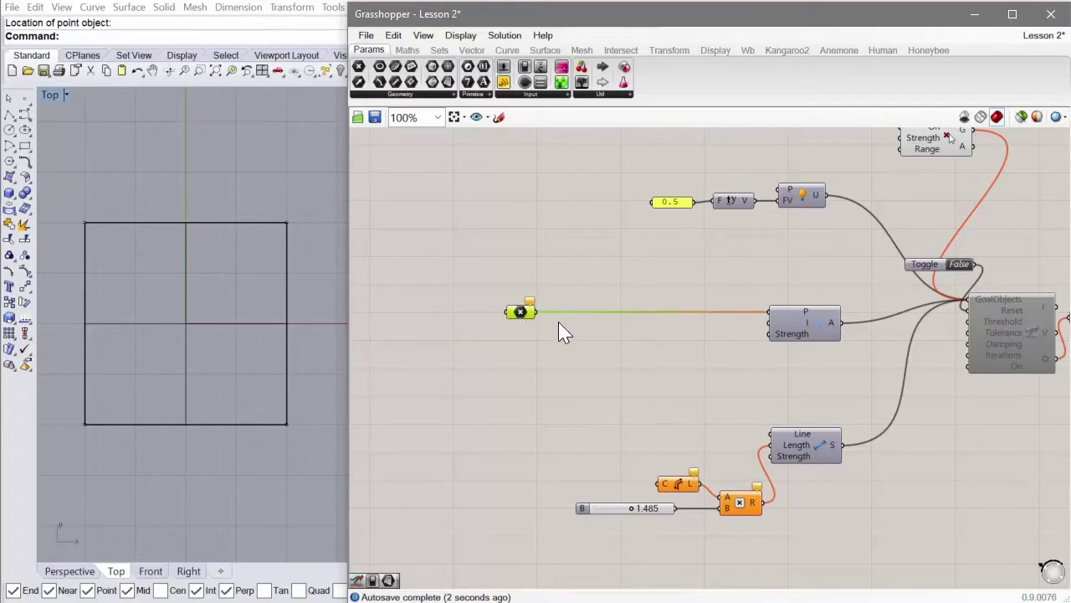
{"action": "left_click_drag", "start_coordinate": [534, 318], "coordinate": [783, 191], "text": "alt"}
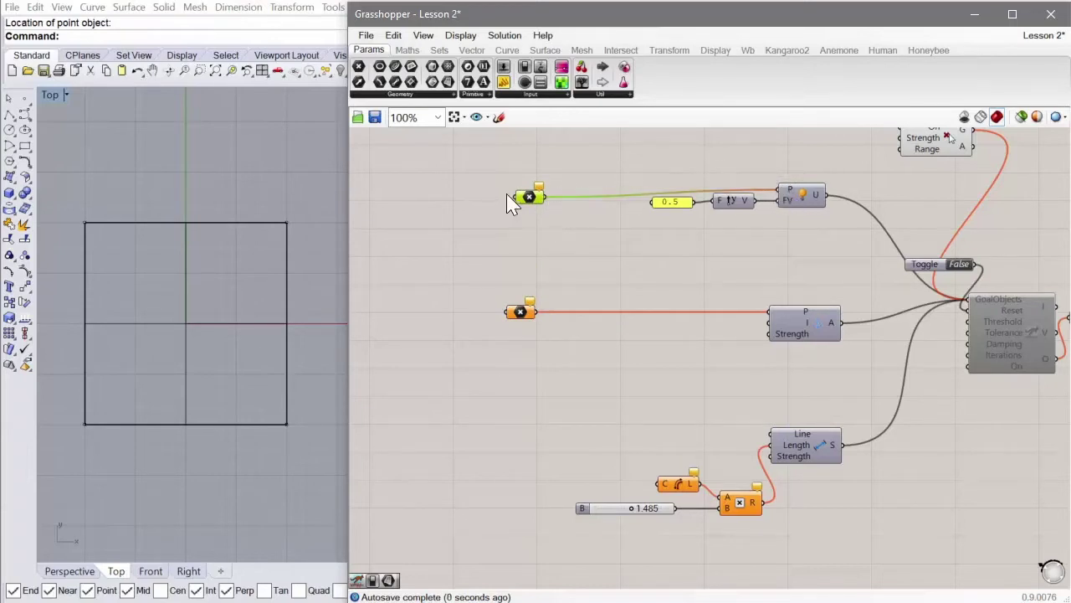
{"action": "left_click_drag", "start_coordinate": [526, 201], "coordinate": [518, 191]}
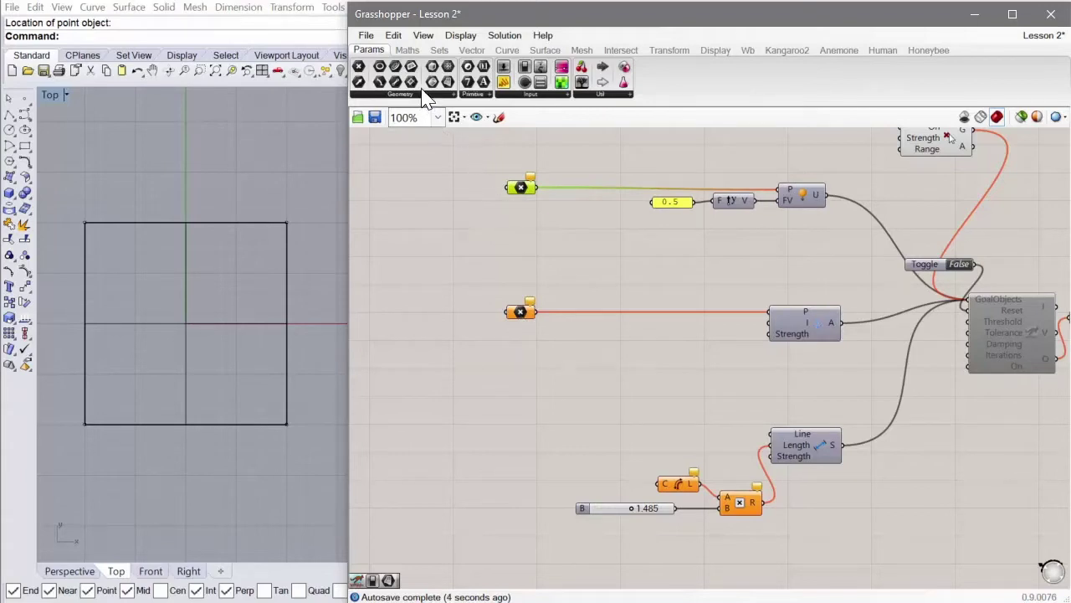
Add a Curve parameter feeding both the Length measurement and the Line length goal
{"action": "left_click_drag", "start_coordinate": [401, 69], "coordinate": [538, 350]}
{"action": "left_click_drag", "start_coordinate": [541, 441], "coordinate": [525, 443]}
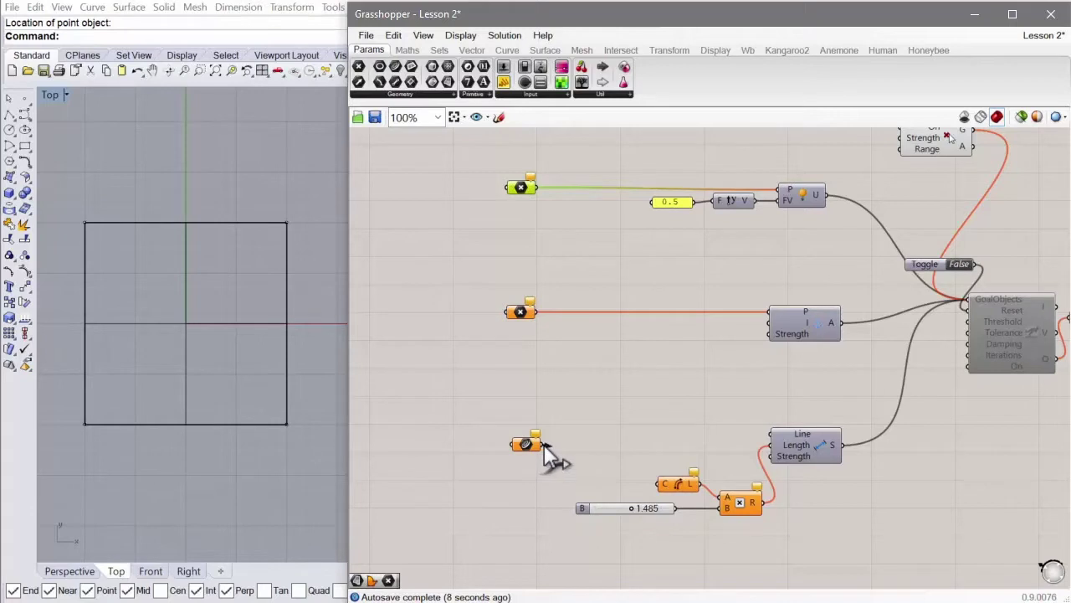
{"action": "left_click_drag", "start_coordinate": [542, 445], "coordinate": [659, 483]}
{"action": "left_click_drag", "start_coordinate": [543, 441], "coordinate": [766, 436]}
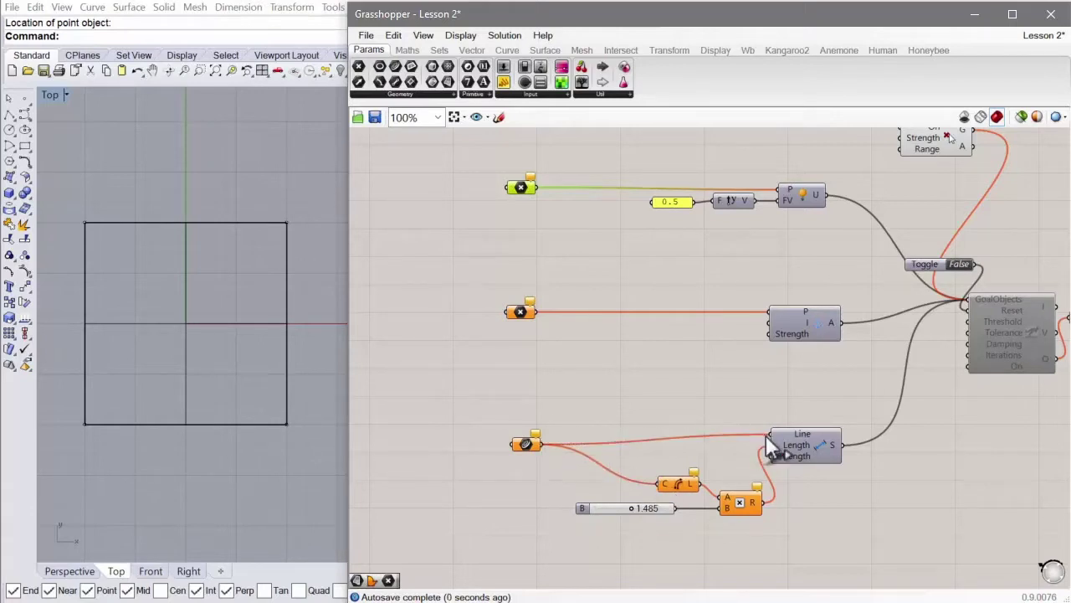
{"action": "left_click", "coordinate": [529, 443]}
{"action": "scroll", "coordinate": [474, 355], "scroll_direction": "down", "scroll_amount": 4}
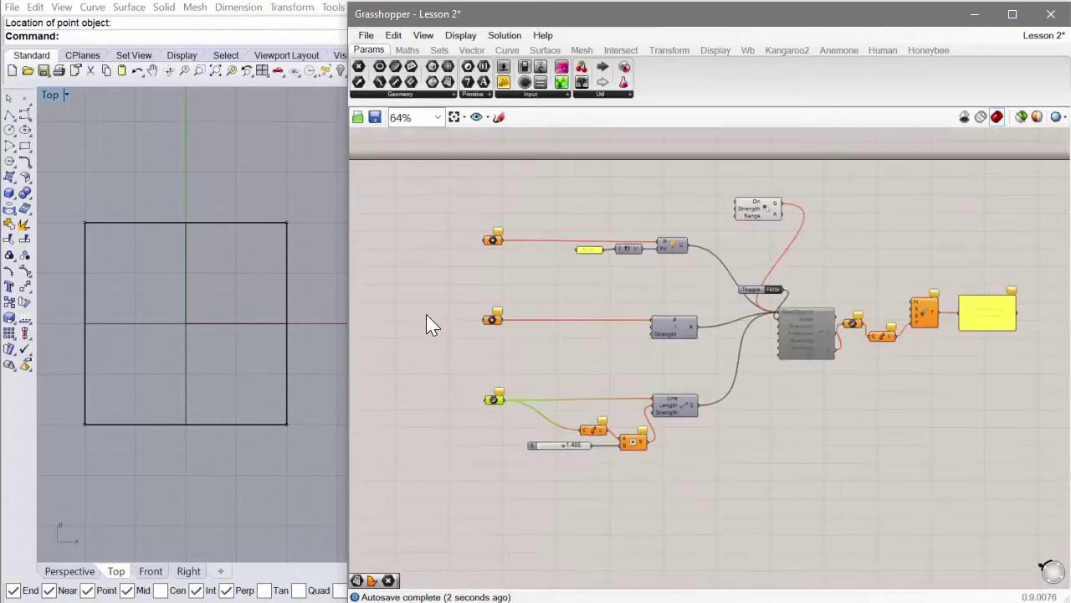
{"action": "scroll", "coordinate": [426, 325], "scroll_direction": "down", "scroll_amount": 1}
Shift the whole definition right and add a Surface parameter to the canvas
{"action": "left_click_drag", "start_coordinate": [929, 201], "coordinate": [435, 500]}
{"action": "left_click_drag", "start_coordinate": [631, 326], "coordinate": [741, 330]}
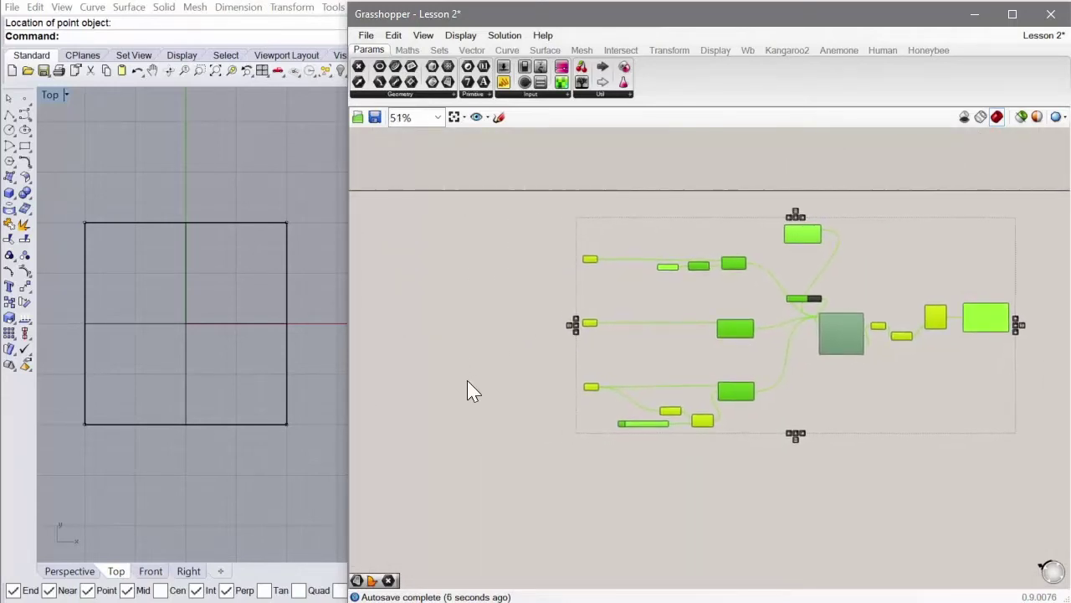
{"action": "left_click", "coordinate": [466, 382]}
{"action": "left_click", "coordinate": [191, 328]}
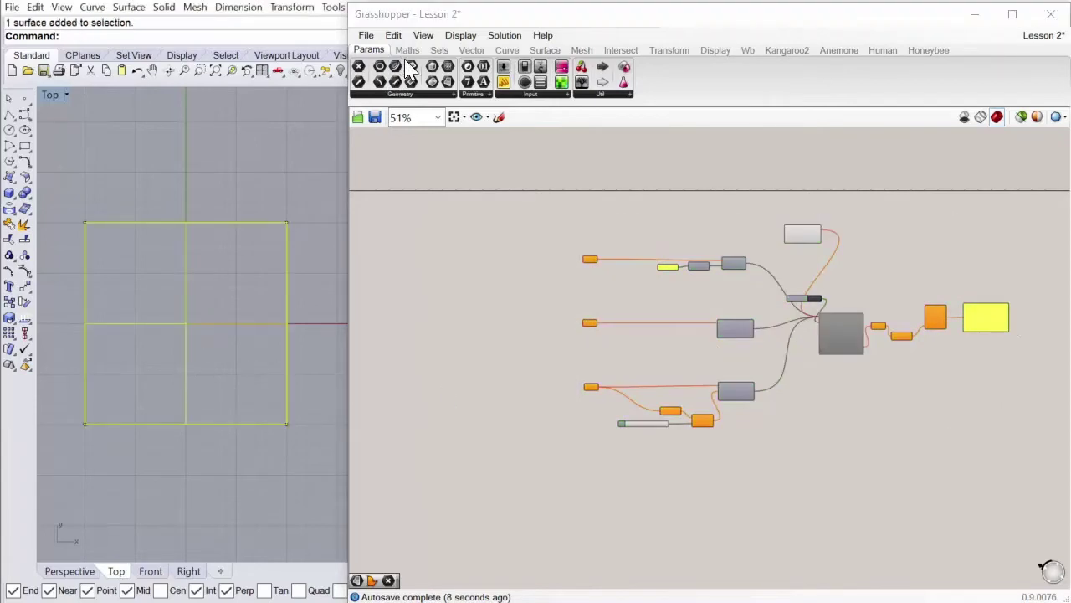
{"action": "left_click_drag", "start_coordinate": [445, 84], "coordinate": [375, 303]}
Reference the square Rhino surface in the Surface parameter with Set one Surface
{"action": "scroll", "coordinate": [567, 345], "scroll_direction": "down", "scroll_amount": 1}
{"action": "scroll", "coordinate": [379, 311], "scroll_direction": "up", "scroll_amount": 5}
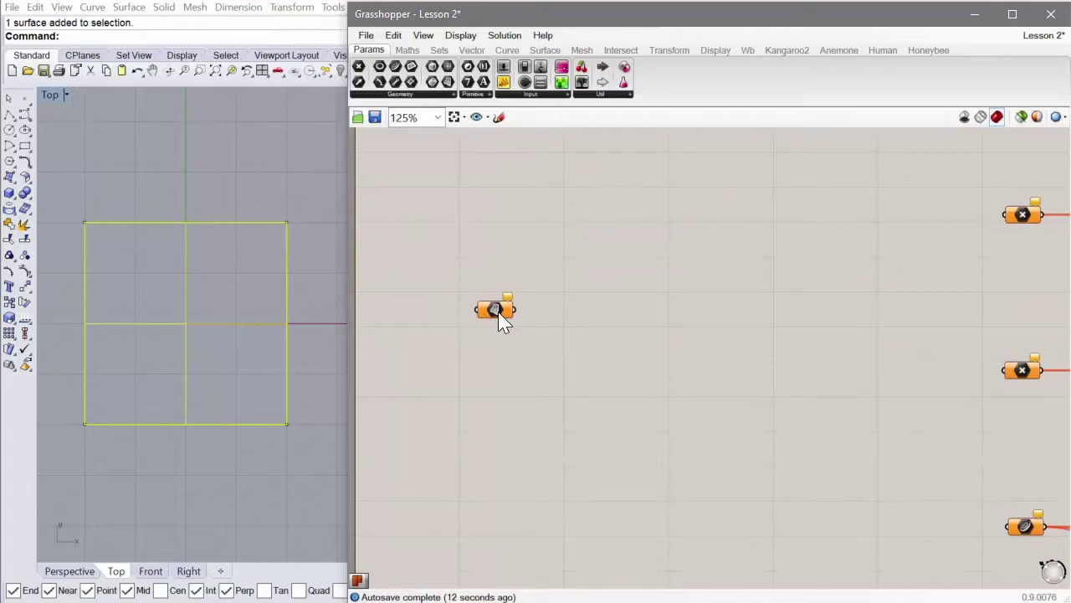
{"action": "left_click_drag", "start_coordinate": [503, 323], "coordinate": [424, 323]}
{"action": "right_click", "coordinate": [423, 322]}
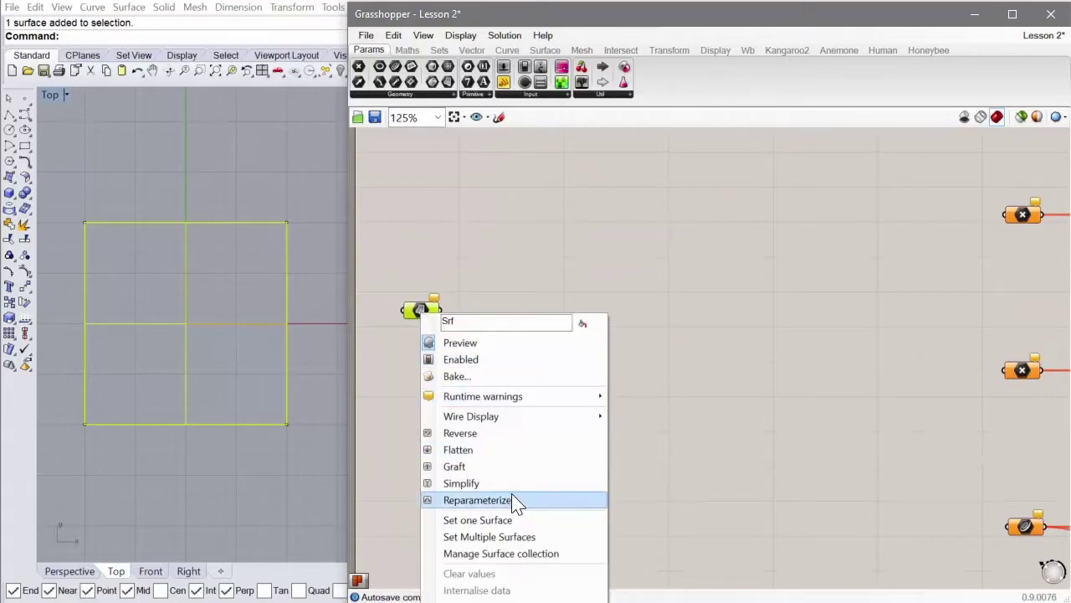
{"action": "left_click", "coordinate": [502, 517]}
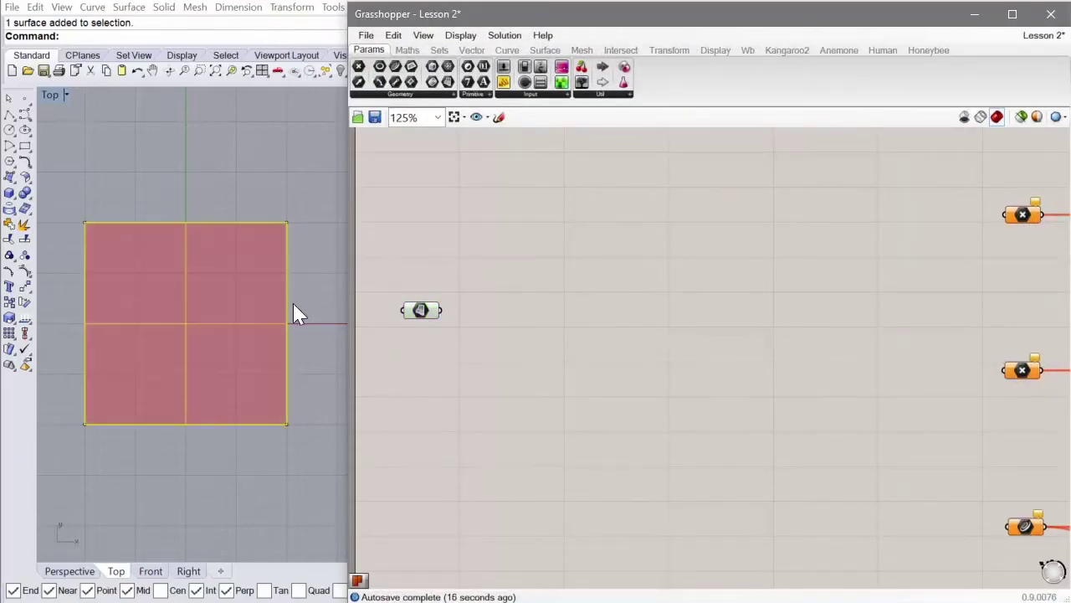
{"action": "left_click", "coordinate": [214, 182]}
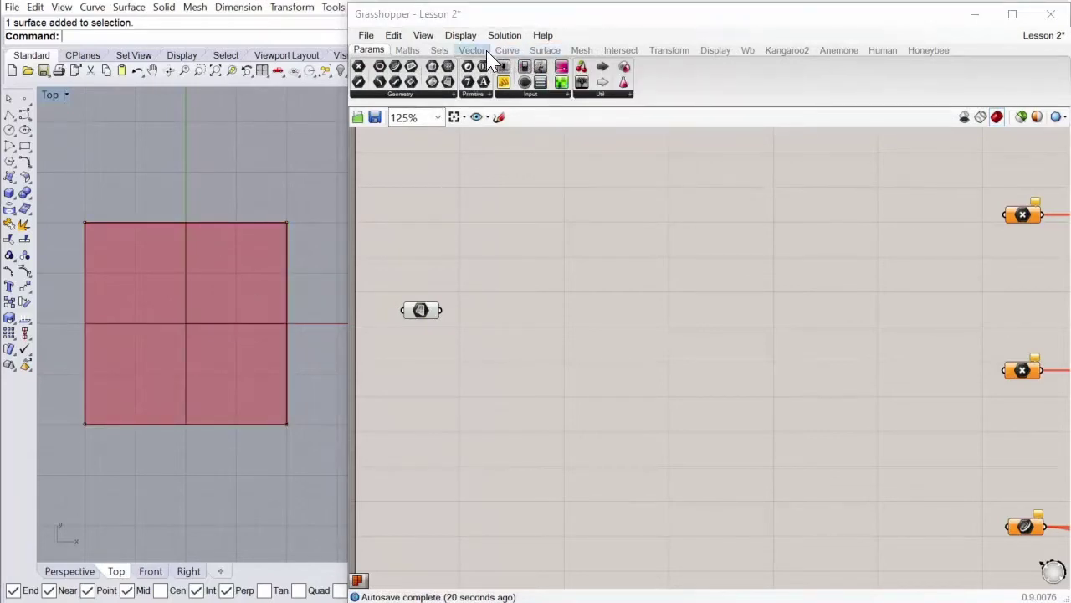
Wire the surface into a Mesh Brep component and its mesh into Mesh Edges
{"action": "left_click", "coordinate": [582, 52]}
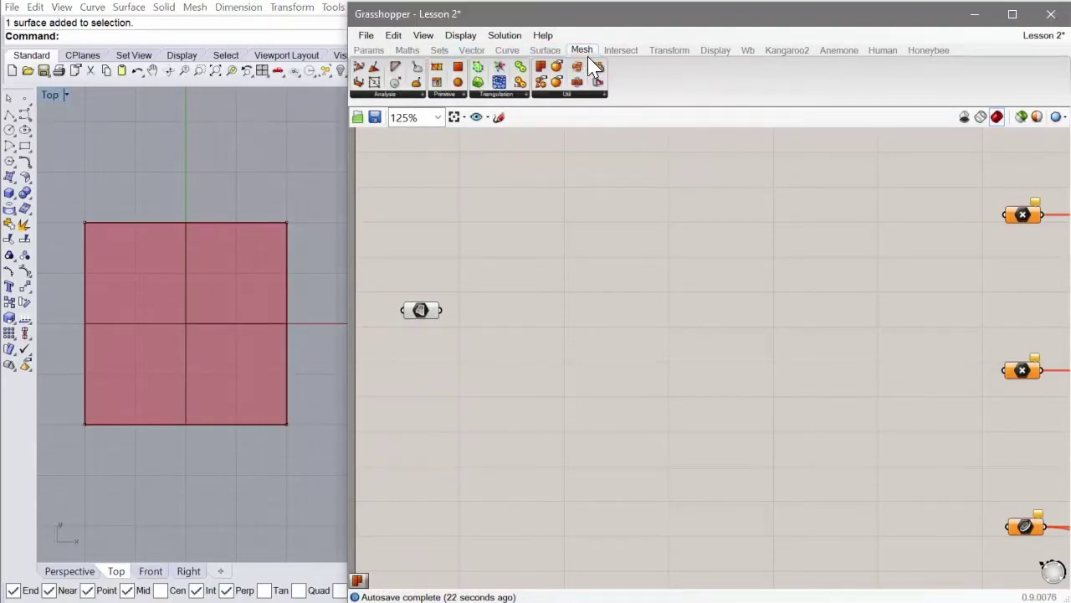
{"action": "left_click_drag", "start_coordinate": [544, 75], "coordinate": [559, 323]}
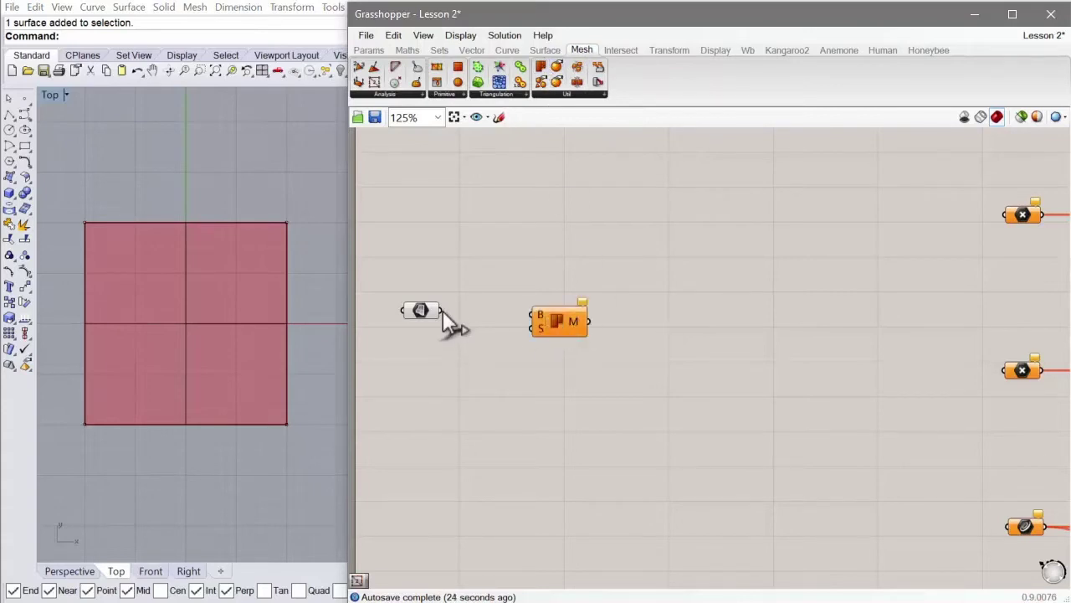
{"action": "left_click_drag", "start_coordinate": [442, 311], "coordinate": [560, 330]}
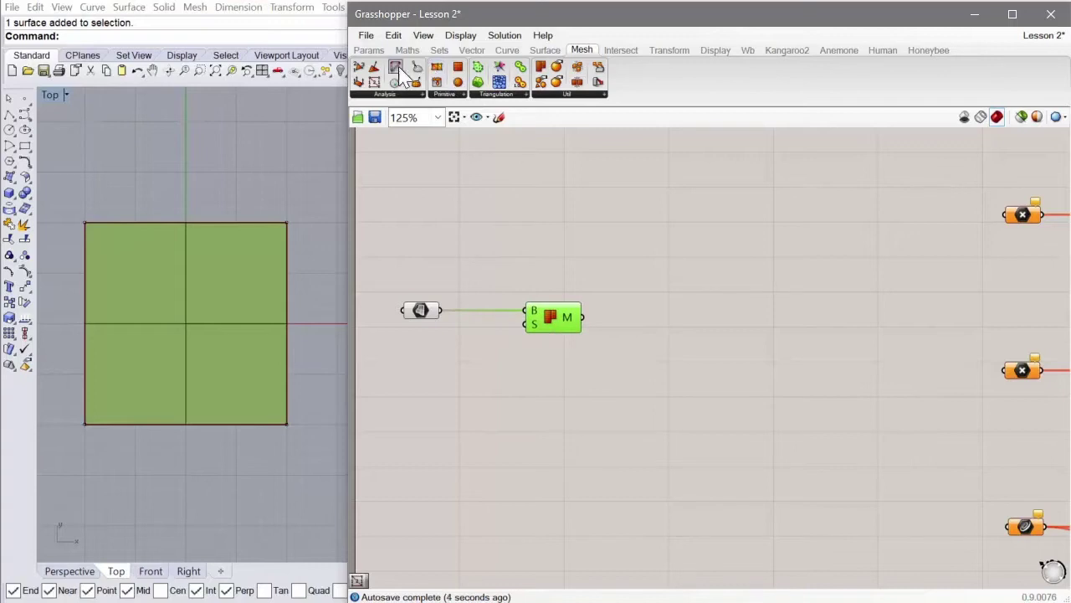
{"action": "left_click_drag", "start_coordinate": [374, 81], "coordinate": [681, 311]}
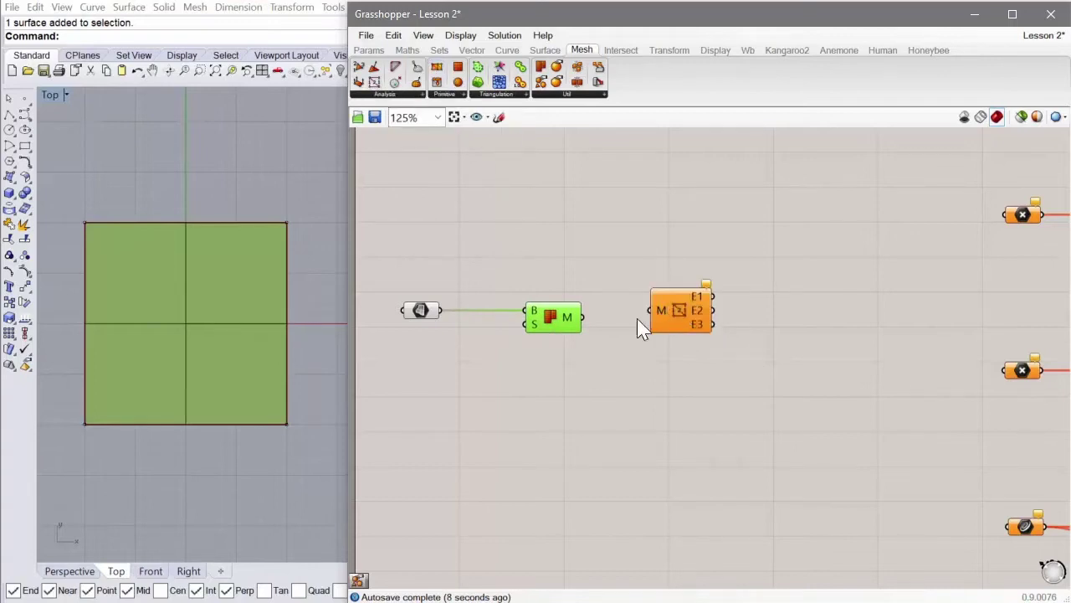
{"action": "left_click_drag", "start_coordinate": [581, 316], "coordinate": [634, 321]}
Hide the original square surface in Rhino with the H command
{"action": "left_click", "coordinate": [183, 263]}
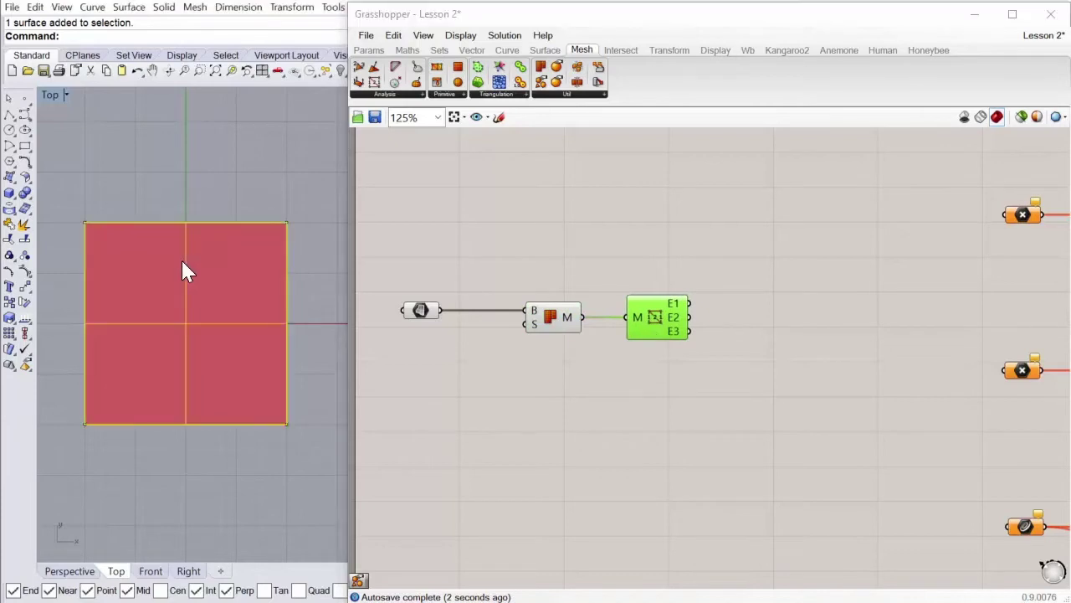
{"action": "type", "text": "Hide"}
{"action": "key", "text": "Return"}
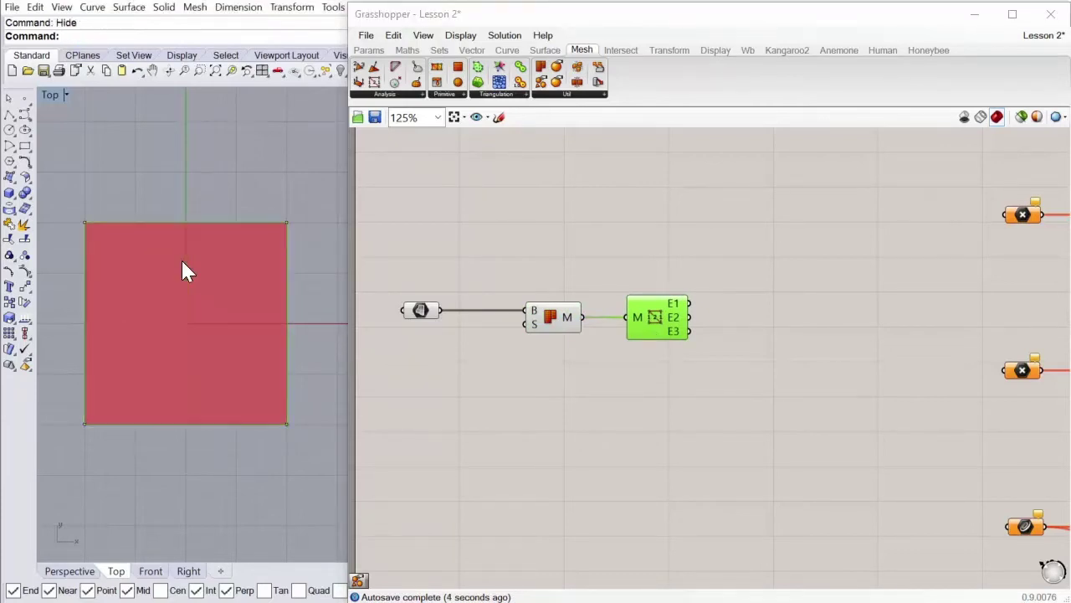
{"action": "right_click_drag", "start_coordinate": [218, 236], "coordinate": [235, 242]}
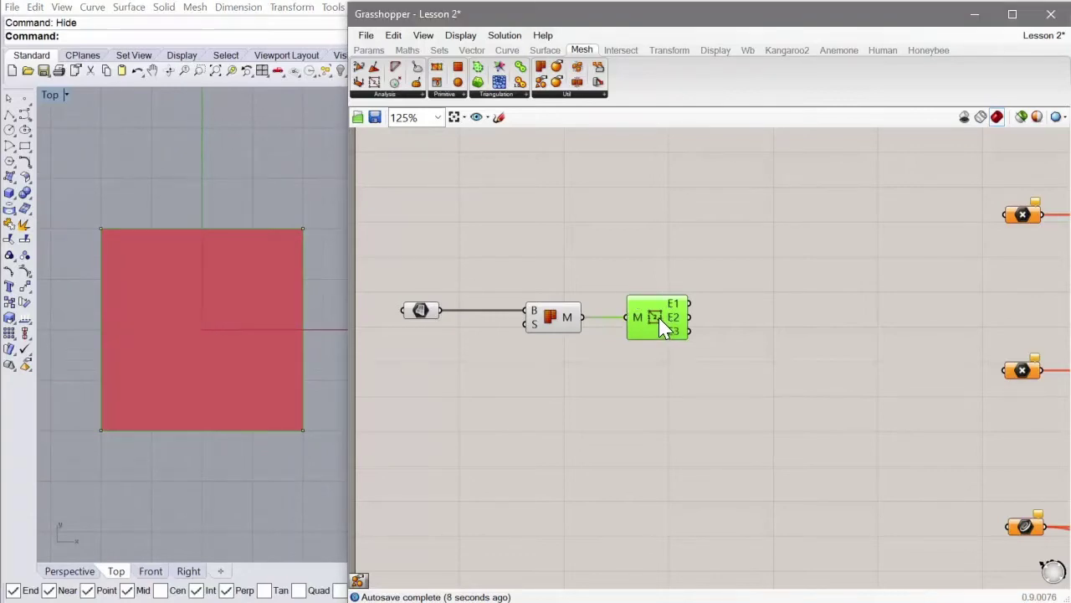
{"action": "left_click_drag", "start_coordinate": [563, 331], "coordinate": [578, 330]}
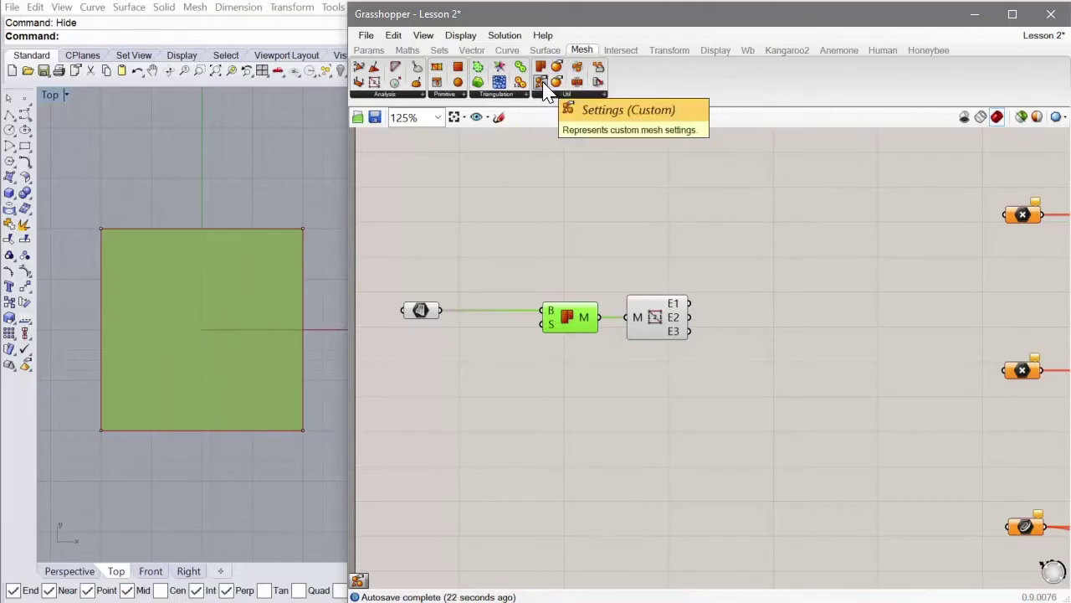
Add a custom mesh Settings component and wire its output into Mesh Brep's S input
{"action": "left_click_drag", "start_coordinate": [543, 85], "coordinate": [574, 133]}
{"action": "left_click_drag", "start_coordinate": [476, 393], "coordinate": [542, 335]}
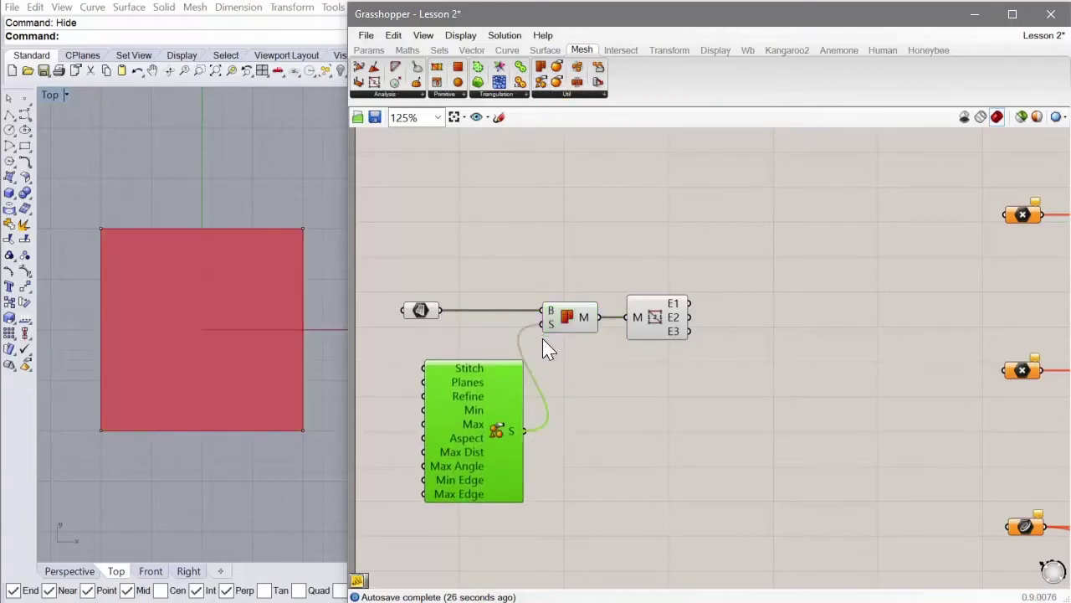
{"action": "left_click_drag", "start_coordinate": [487, 424], "coordinate": [502, 428]}
{"action": "right_click_drag", "start_coordinate": [578, 415], "coordinate": [641, 409]}
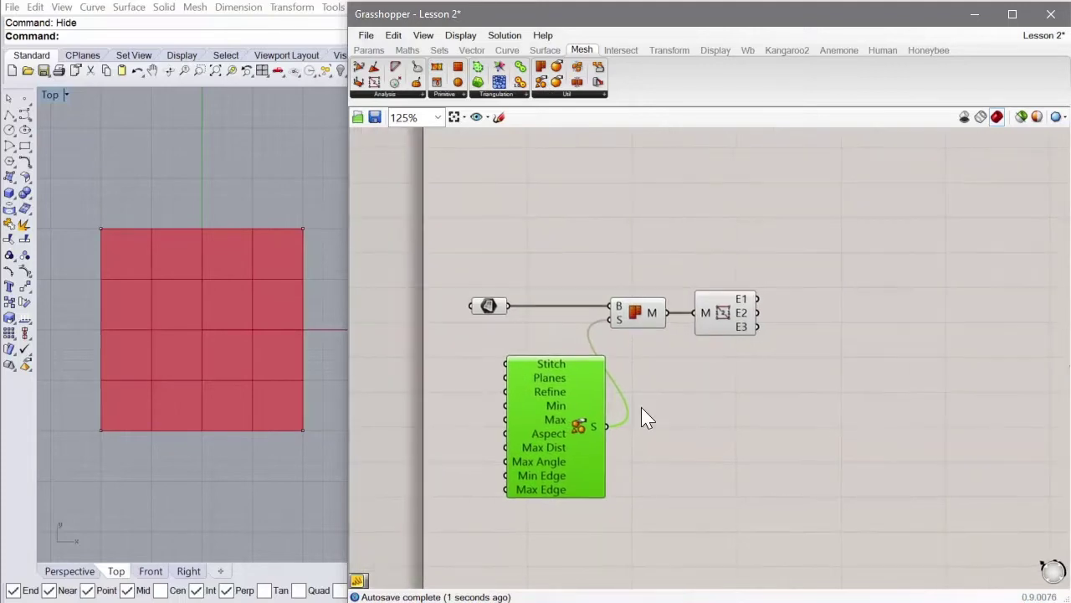
Place a compact Panel with the value 1 next to the settings inputs
{"action": "left_click", "coordinate": [365, 49]}
{"action": "left_click_drag", "start_coordinate": [504, 88], "coordinate": [583, 356]}
{"action": "scroll", "coordinate": [755, 271], "scroll_direction": "down", "scroll_amount": 2}
{"action": "scroll", "coordinate": [571, 395], "scroll_direction": "up", "scroll_amount": 4}
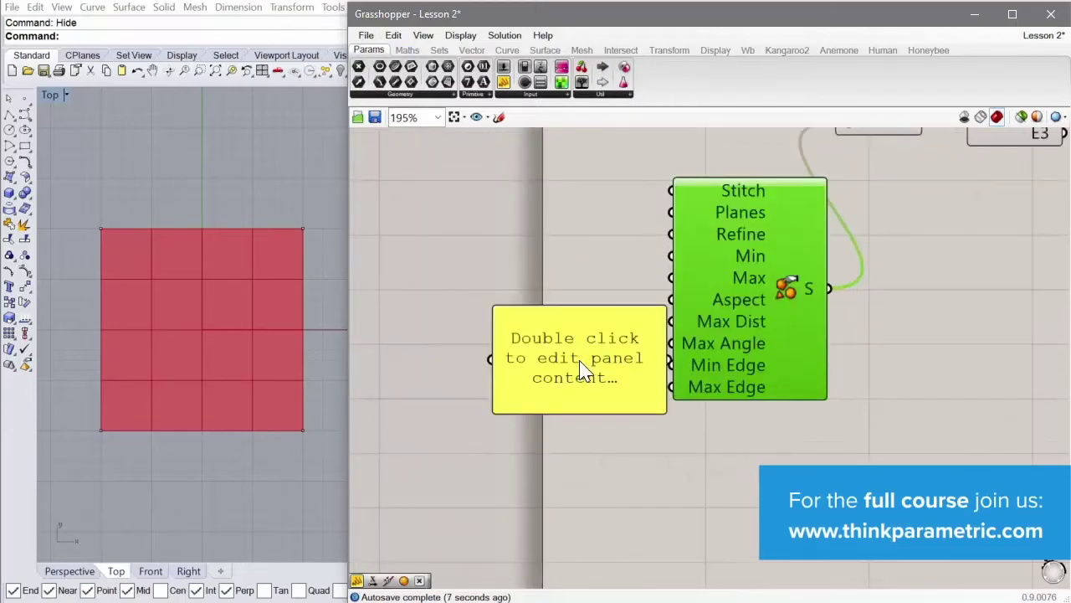
{"action": "left_click_drag", "start_coordinate": [655, 311], "coordinate": [555, 402]}
{"action": "double_click", "coordinate": [536, 404]}
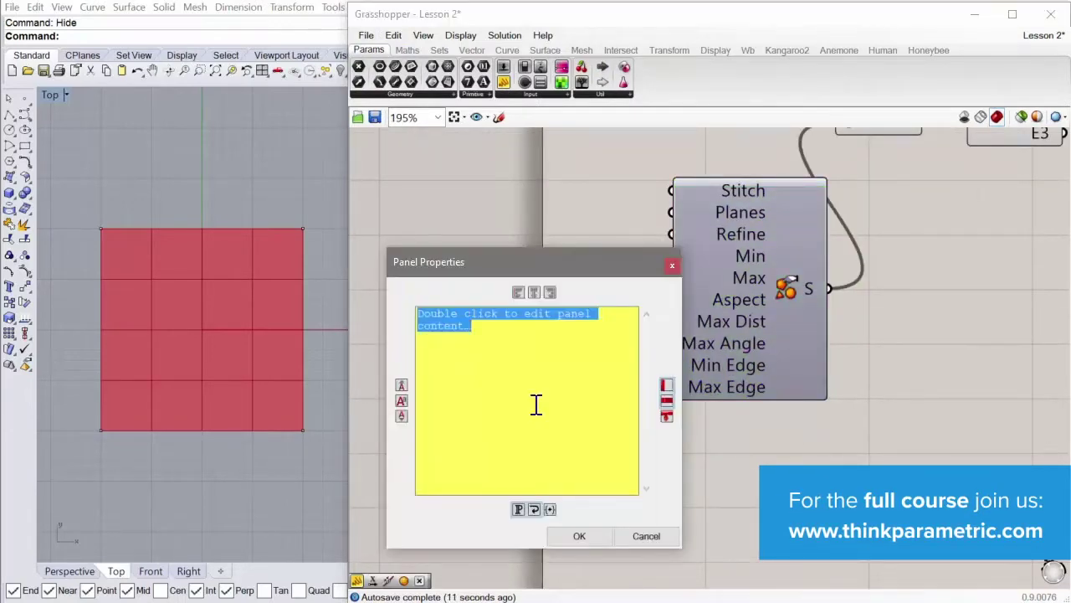
{"action": "type", "text": "1"}
{"action": "left_click", "coordinate": [580, 536]}
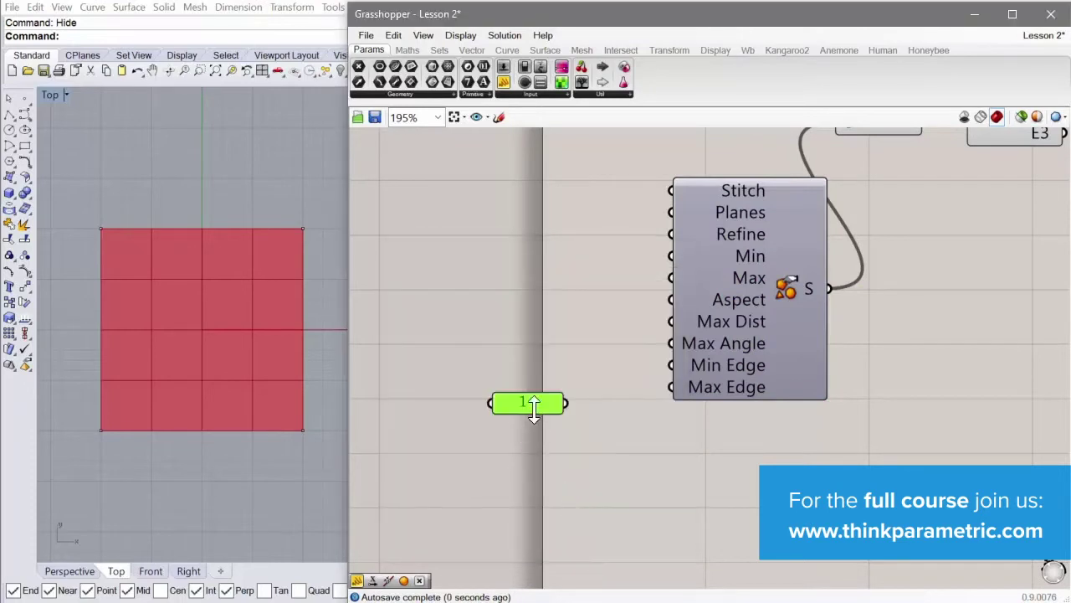
{"action": "left_click_drag", "start_coordinate": [534, 410], "coordinate": [569, 375]}
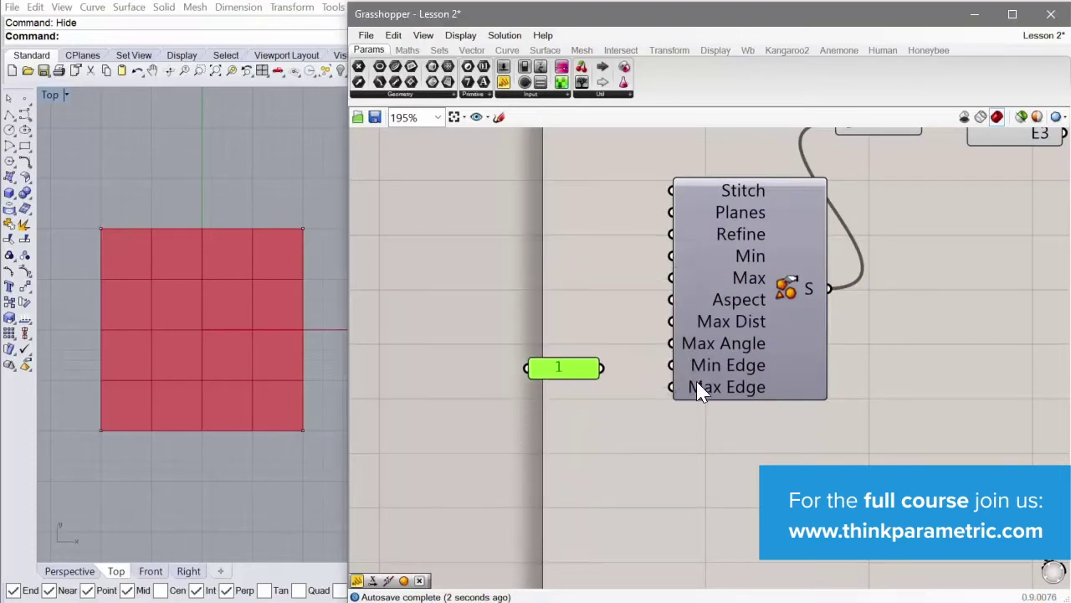
Connect the 1 panel to both Max Edge and Min Edge of the mesh settings
{"action": "left_click_drag", "start_coordinate": [602, 368], "coordinate": [670, 389]}
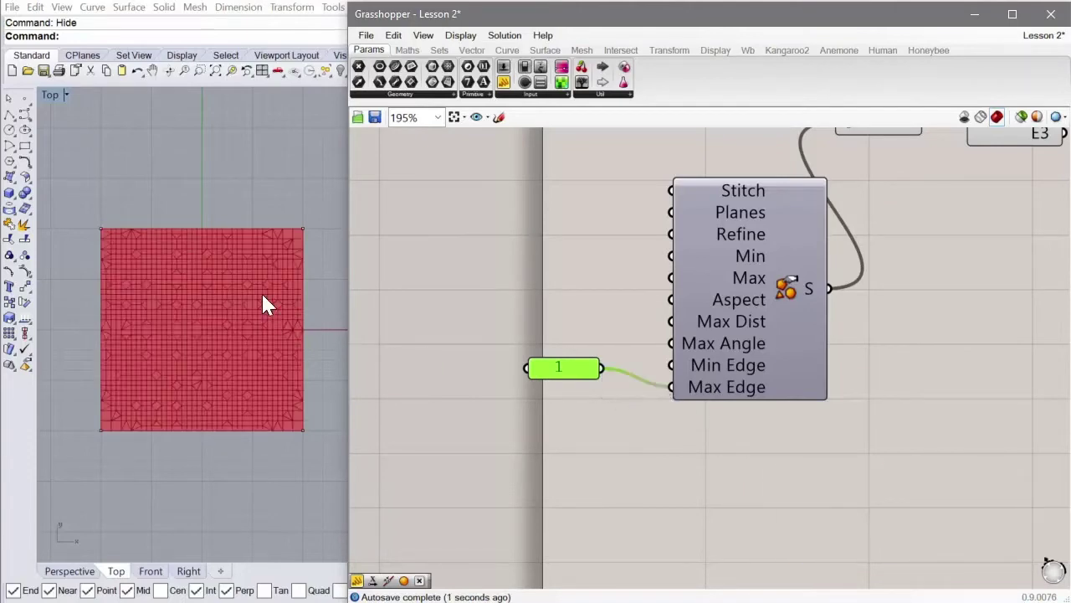
{"action": "scroll", "coordinate": [261, 291], "scroll_direction": "up", "scroll_amount": 4}
{"action": "scroll", "coordinate": [261, 291], "scroll_direction": "down", "scroll_amount": 2}
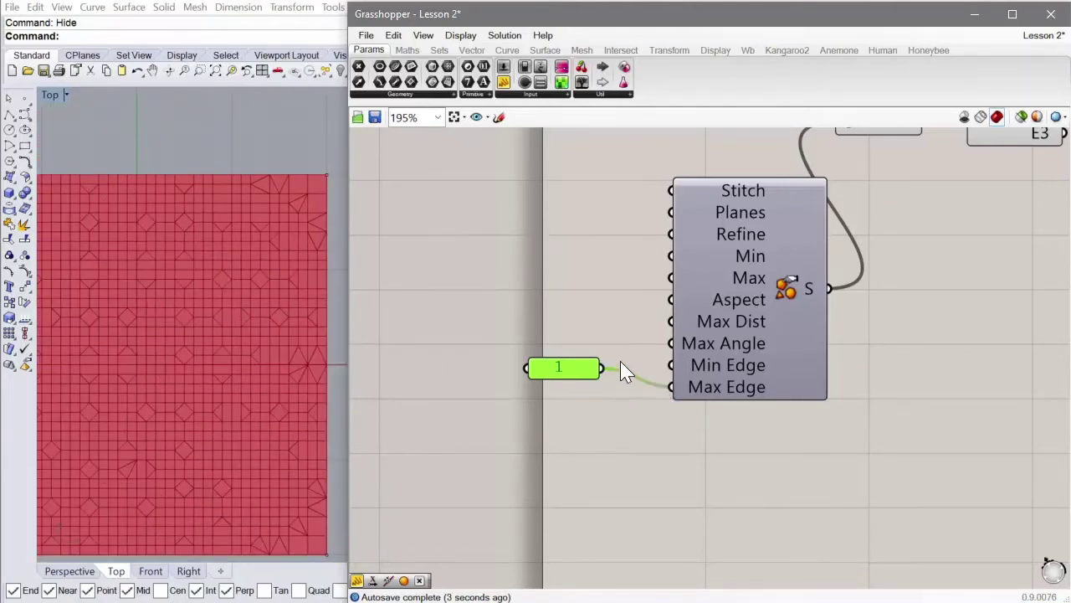
{"action": "left_click_drag", "start_coordinate": [602, 368], "coordinate": [667, 369]}
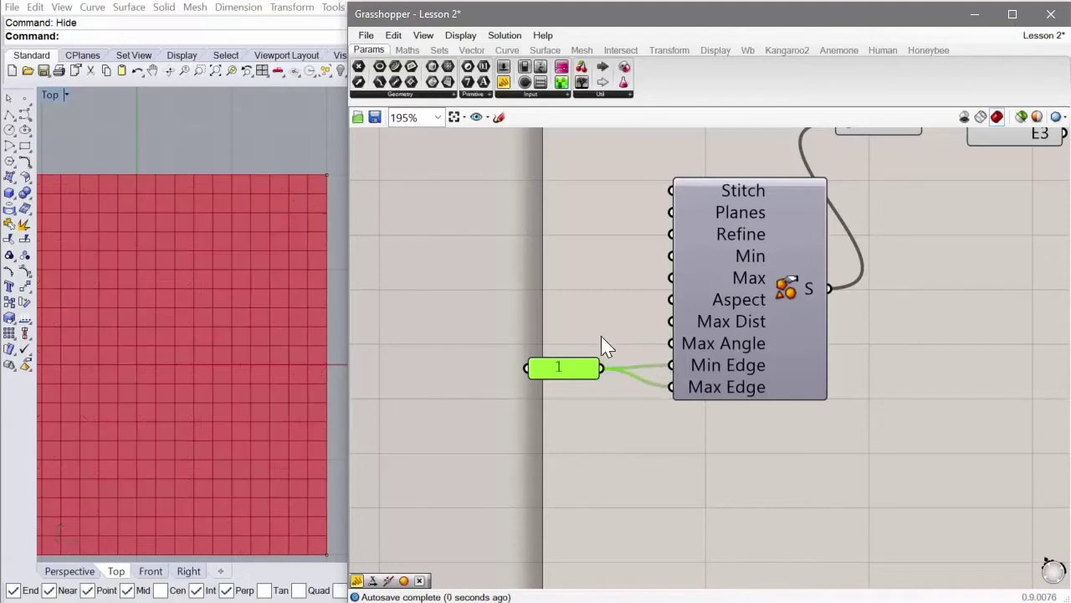
{"action": "scroll", "coordinate": [304, 208], "scroll_direction": "down", "scroll_amount": 2}
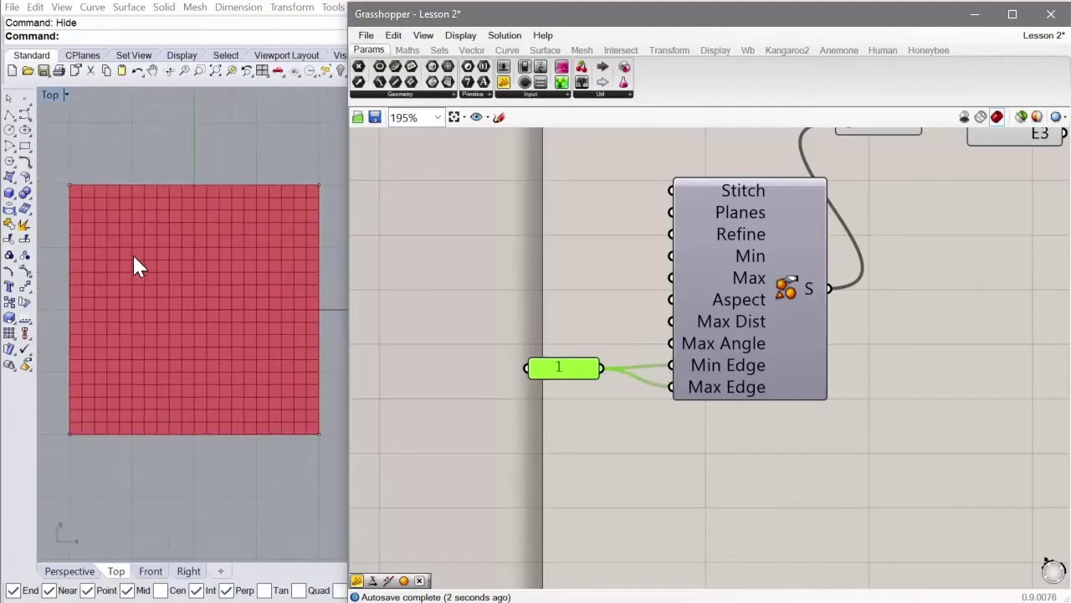
{"action": "scroll", "coordinate": [373, 243], "scroll_direction": "up", "scroll_amount": 1}
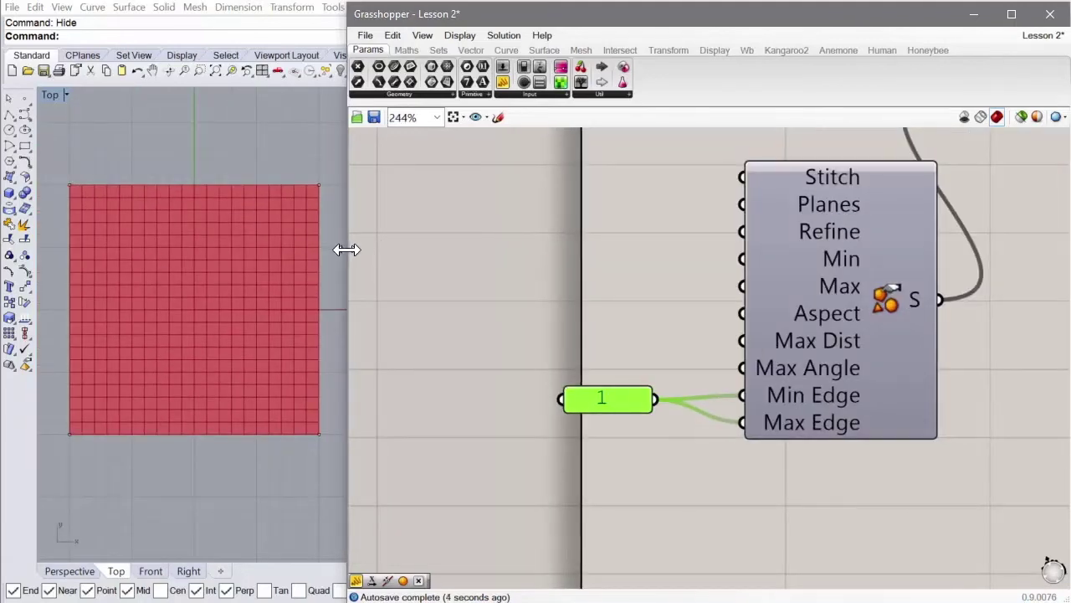
{"action": "left_click_drag", "start_coordinate": [347, 249], "coordinate": [512, 276]}
{"action": "scroll", "coordinate": [532, 333], "scroll_direction": "down", "scroll_amount": 2}
{"action": "scroll", "coordinate": [532, 333], "scroll_direction": "down", "scroll_amount": 1}
{"action": "scroll", "coordinate": [724, 373], "scroll_direction": "up", "scroll_amount": 3}
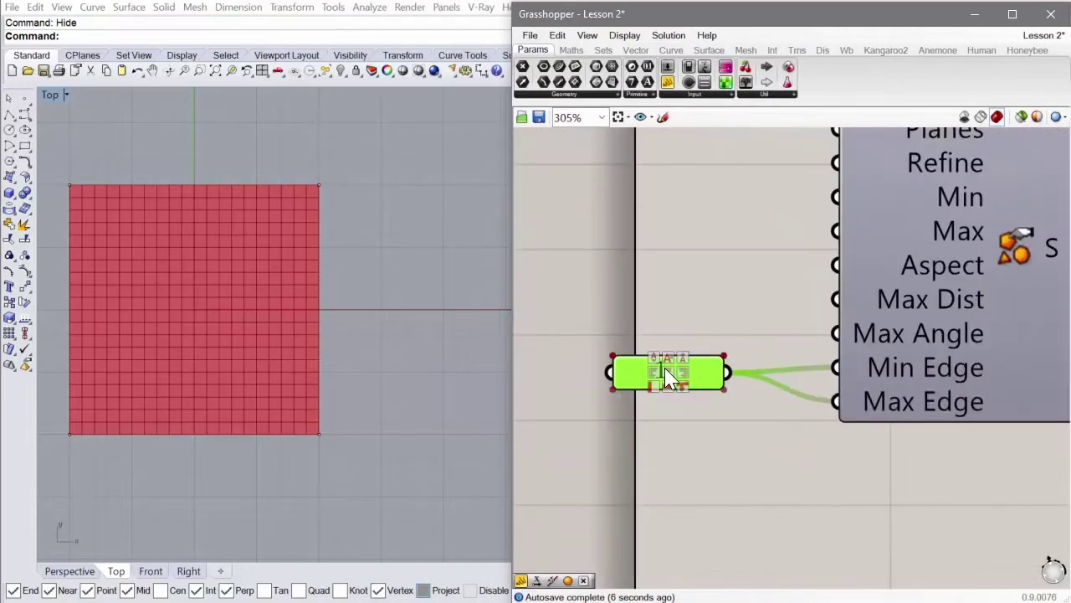
Try panel edge lengths of 3 and .5, then set it back to 1
{"action": "double_click", "coordinate": [722, 373]}
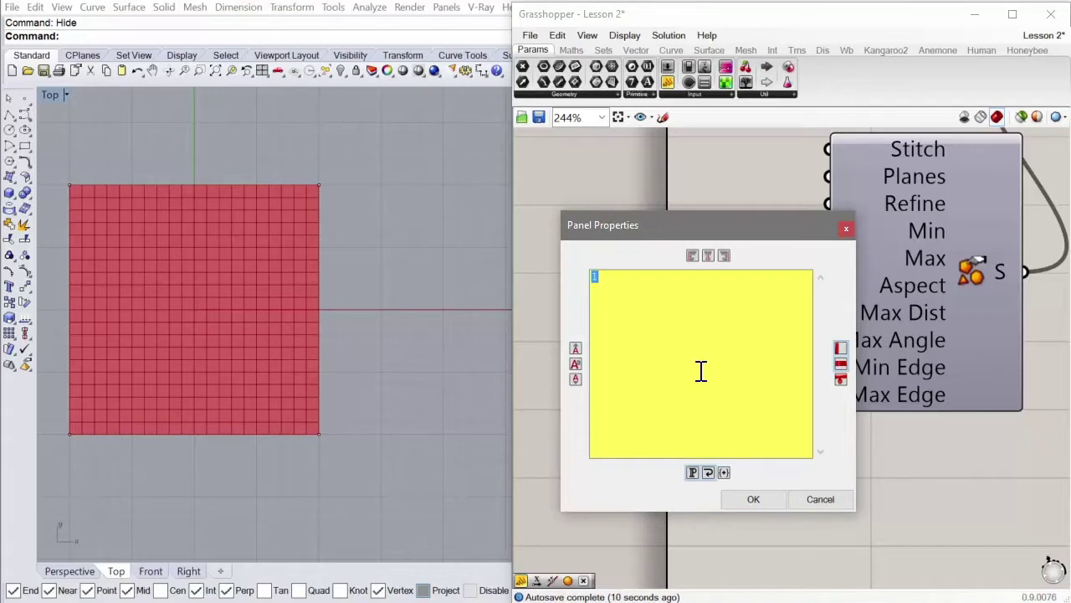
{"action": "type", "text": "3"}
{"action": "left_click", "coordinate": [754, 499]}
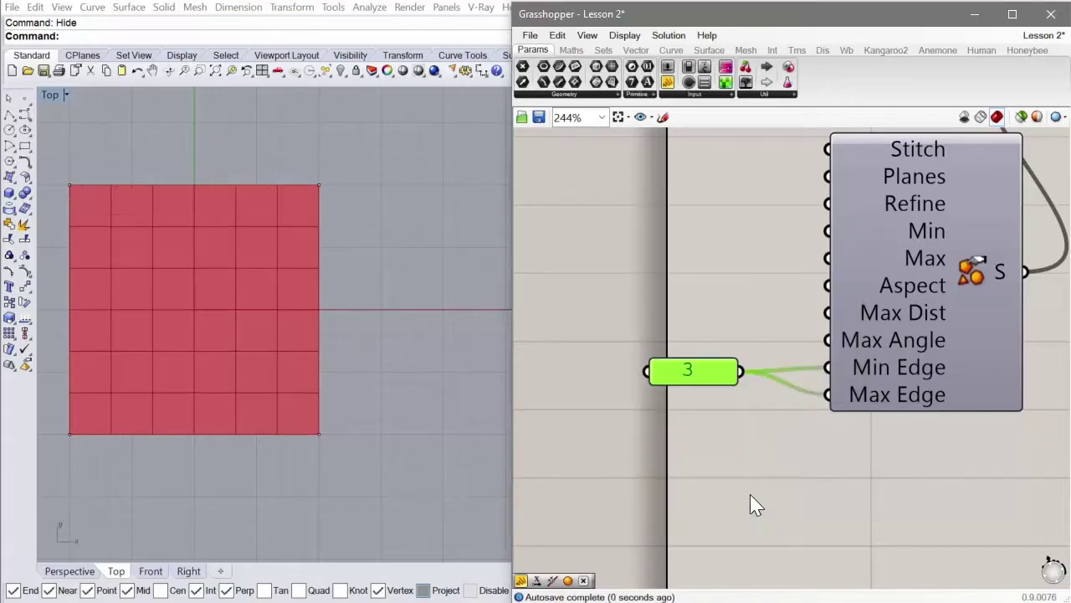
{"action": "double_click", "coordinate": [707, 372]}
{"action": "type", "text": ".5"}
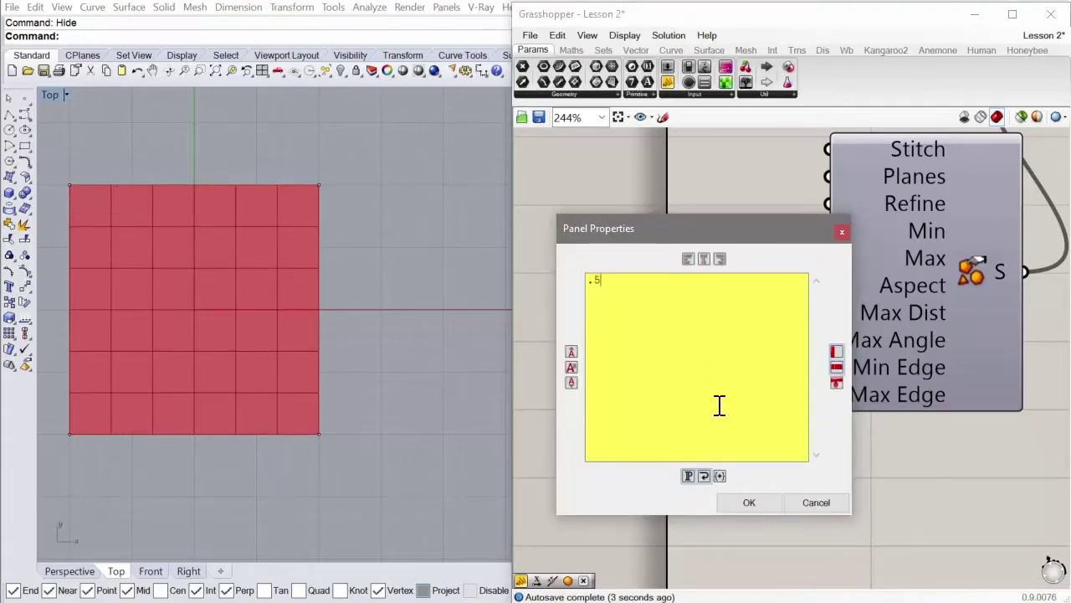
{"action": "left_click", "coordinate": [762, 507]}
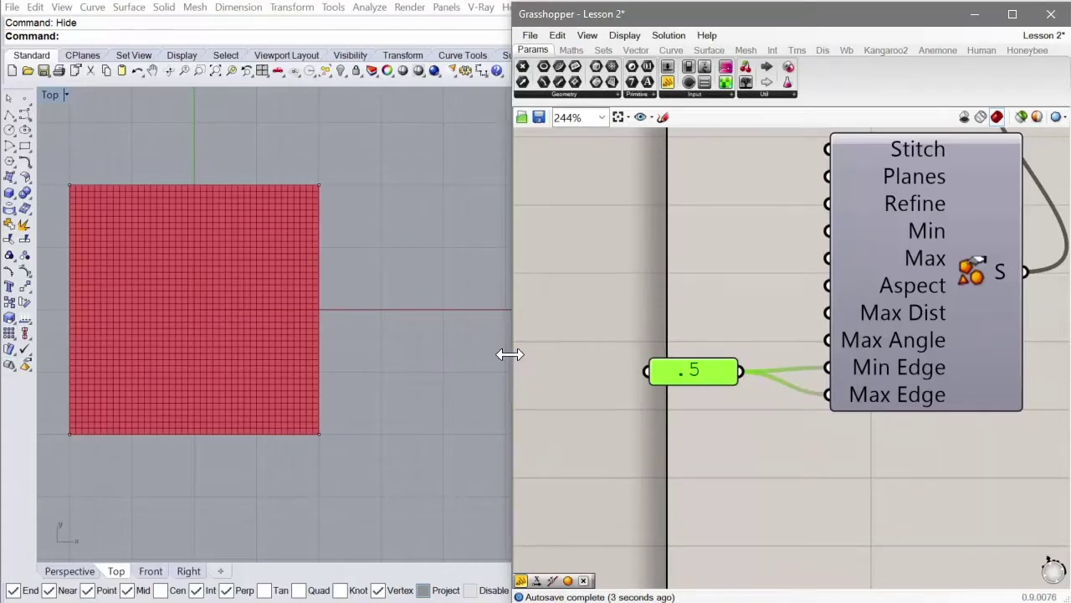
{"action": "double_click", "coordinate": [706, 371]}
{"action": "type", "text": "1"}
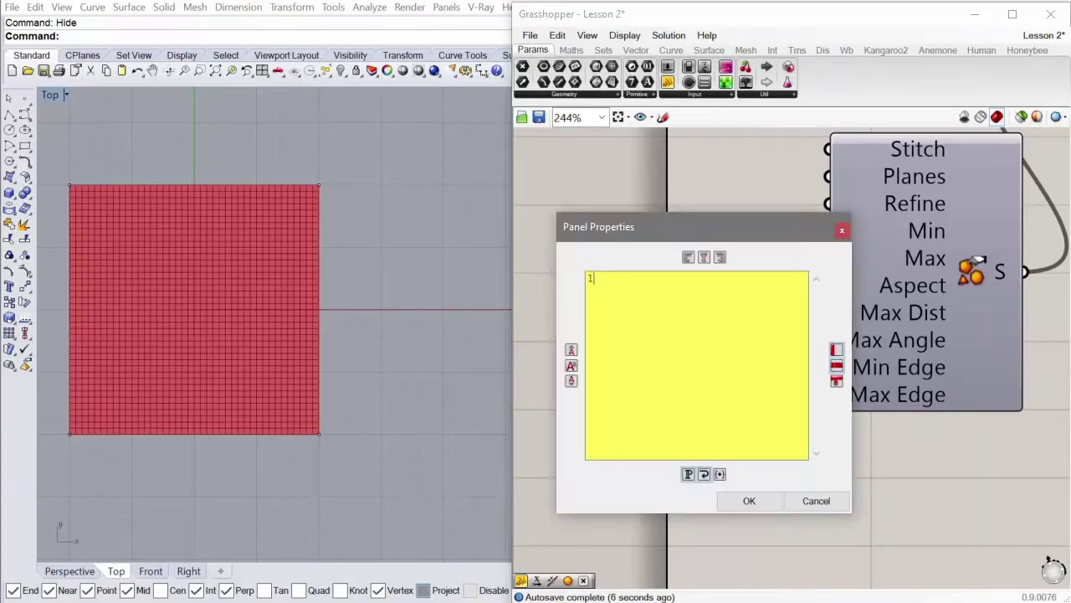
{"action": "left_click", "coordinate": [761, 507]}
{"action": "scroll", "coordinate": [682, 364], "scroll_direction": "down", "scroll_amount": 4}
{"action": "scroll", "coordinate": [682, 365], "scroll_direction": "down", "scroll_amount": 1}
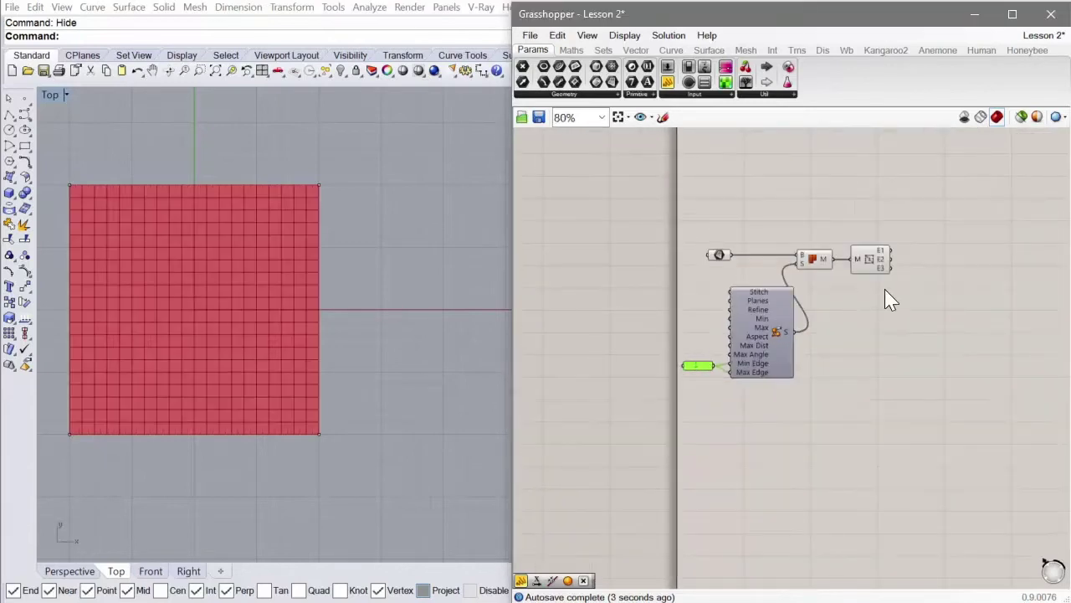
Move the meshing component group down-right to make room on the canvas
{"action": "right_click_drag", "start_coordinate": [885, 289], "coordinate": [734, 281]}
{"action": "left_click_drag", "start_coordinate": [754, 195], "coordinate": [544, 373]}
{"action": "left_click_drag", "start_coordinate": [591, 342], "coordinate": [614, 395]}
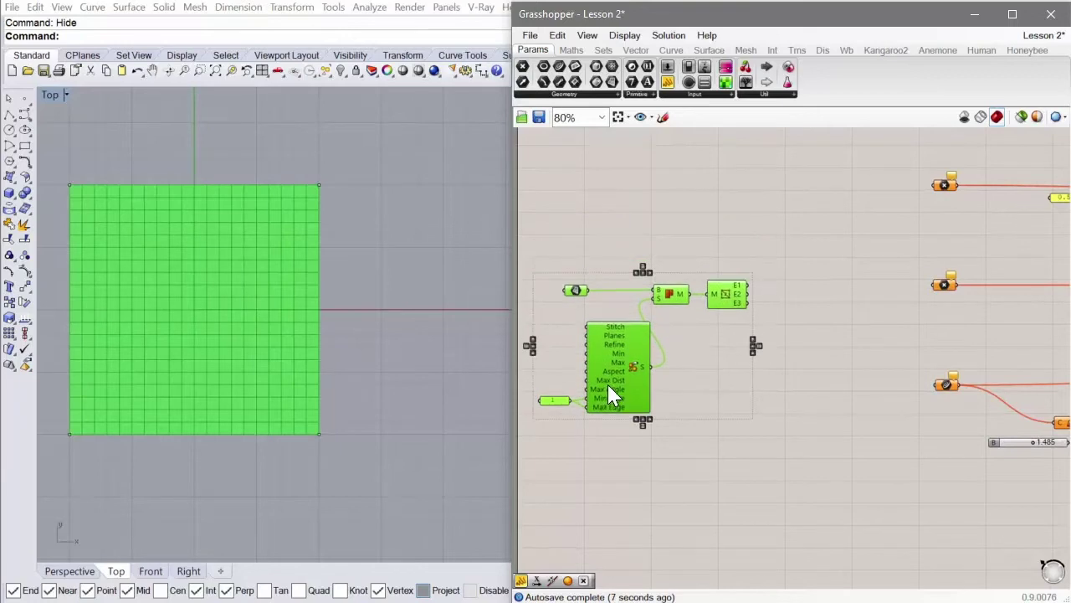
{"action": "left_click", "coordinate": [697, 399]}
{"action": "scroll", "coordinate": [694, 378], "scroll_direction": "down", "scroll_amount": 2}
{"action": "scroll", "coordinate": [887, 379], "scroll_direction": "up", "scroll_amount": 3}
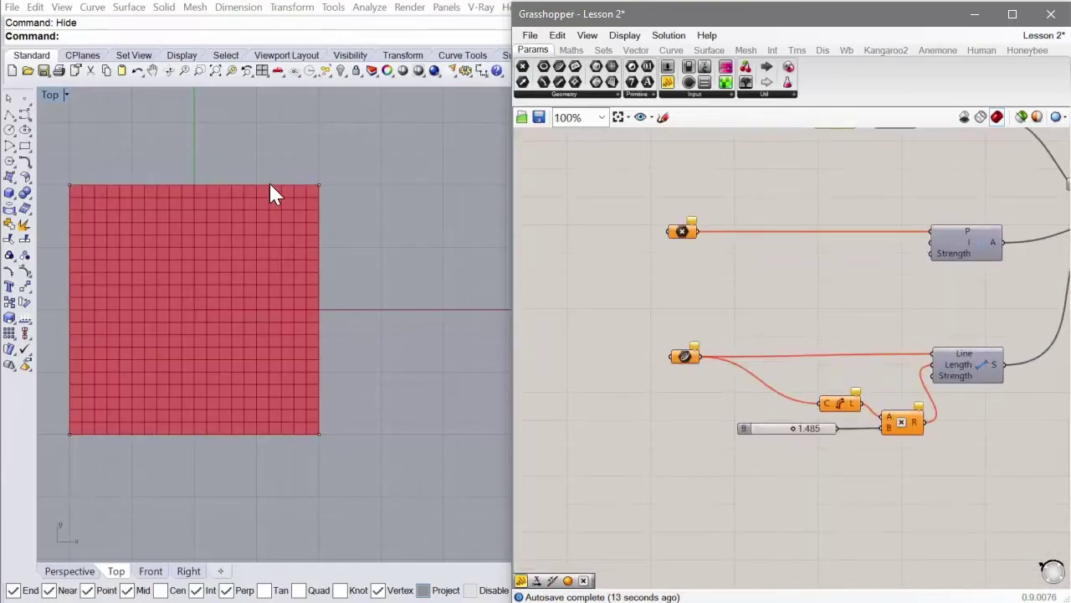
{"action": "scroll", "coordinate": [289, 185], "scroll_direction": "up", "scroll_amount": 3}
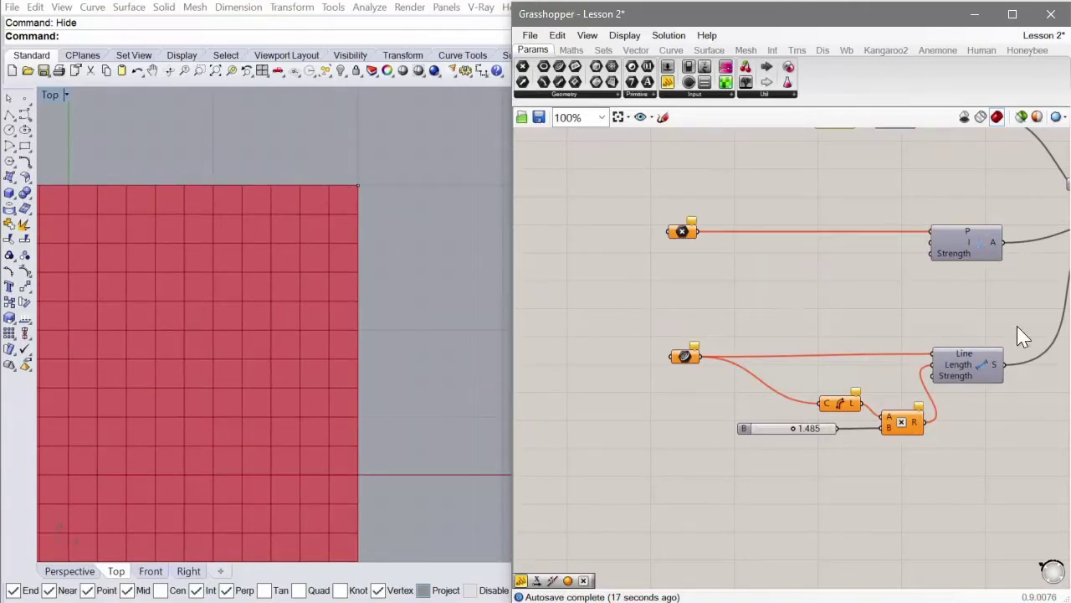
{"action": "scroll", "coordinate": [884, 347], "scroll_direction": "down", "scroll_amount": 3}
{"action": "scroll", "coordinate": [662, 296], "scroll_direction": "up", "scroll_amount": 5}
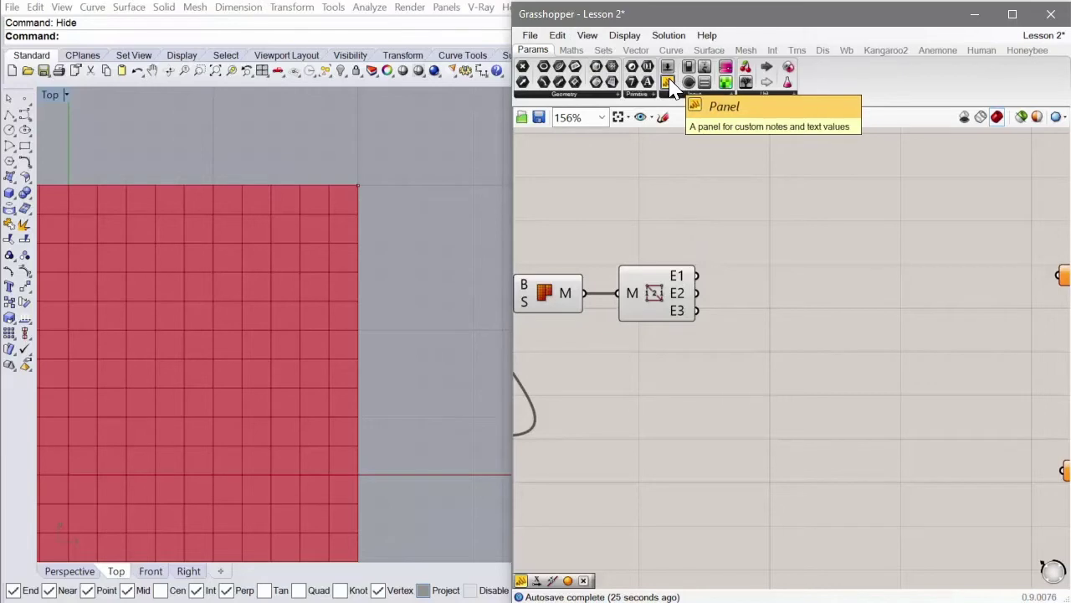
{"action": "scroll", "coordinate": [786, 268], "scroll_direction": "down", "scroll_amount": 3}
{"action": "scroll", "coordinate": [781, 266], "scroll_direction": "up", "scroll_amount": 1}
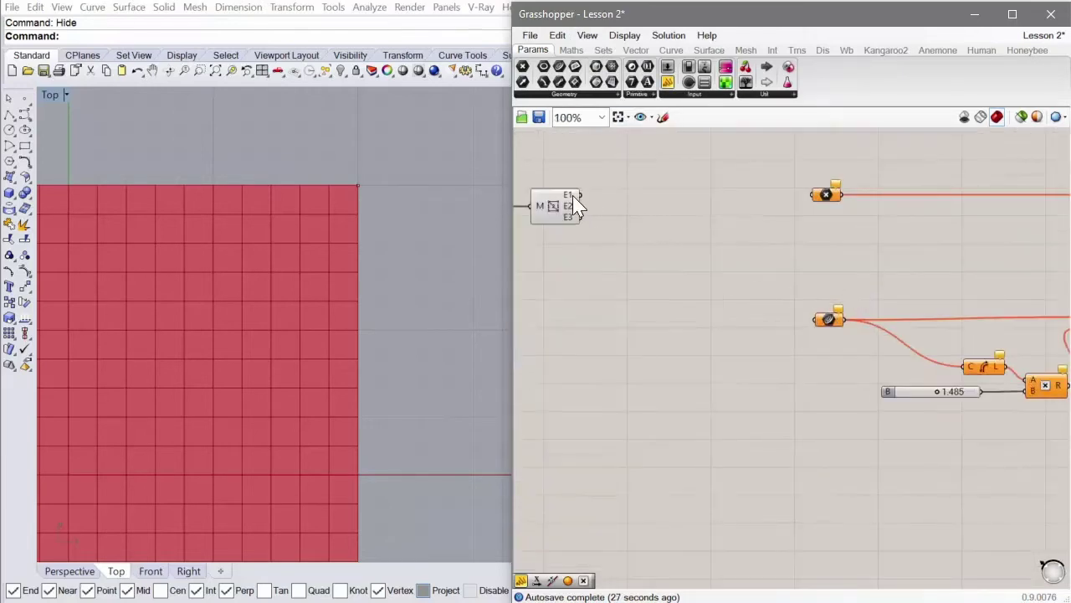
Connect the E1 and E2 mesh edges into the Line goal's line input
{"action": "left_click_drag", "start_coordinate": [582, 195], "coordinate": [823, 319]}
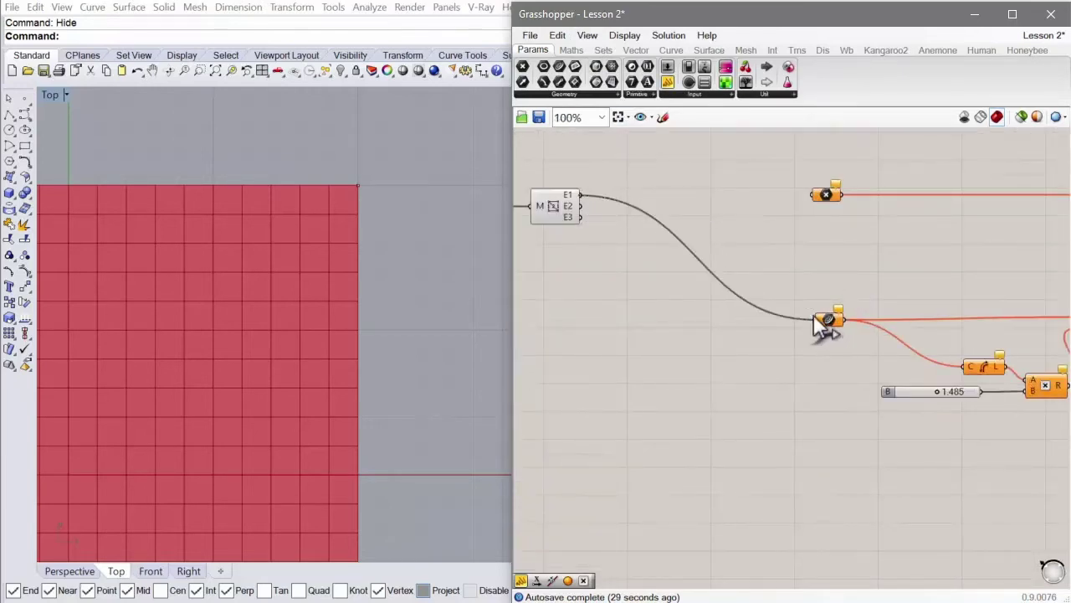
{"action": "left_click_drag", "start_coordinate": [583, 207], "coordinate": [825, 325]}
{"action": "scroll", "coordinate": [719, 339], "scroll_direction": "down", "scroll_amount": 3}
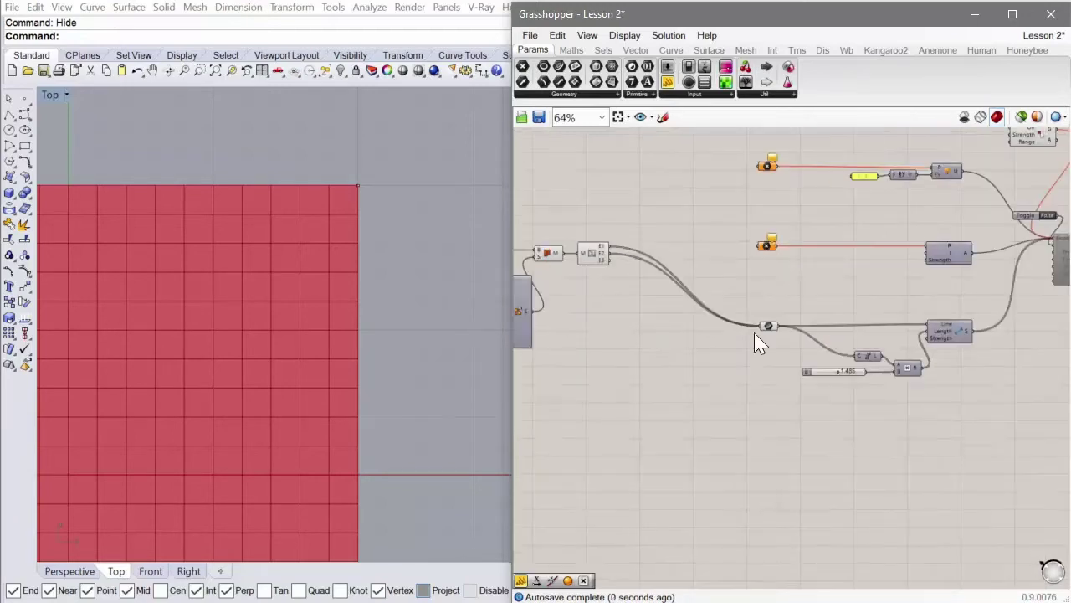
{"action": "scroll", "coordinate": [879, 368], "scroll_direction": "up", "scroll_amount": 3}
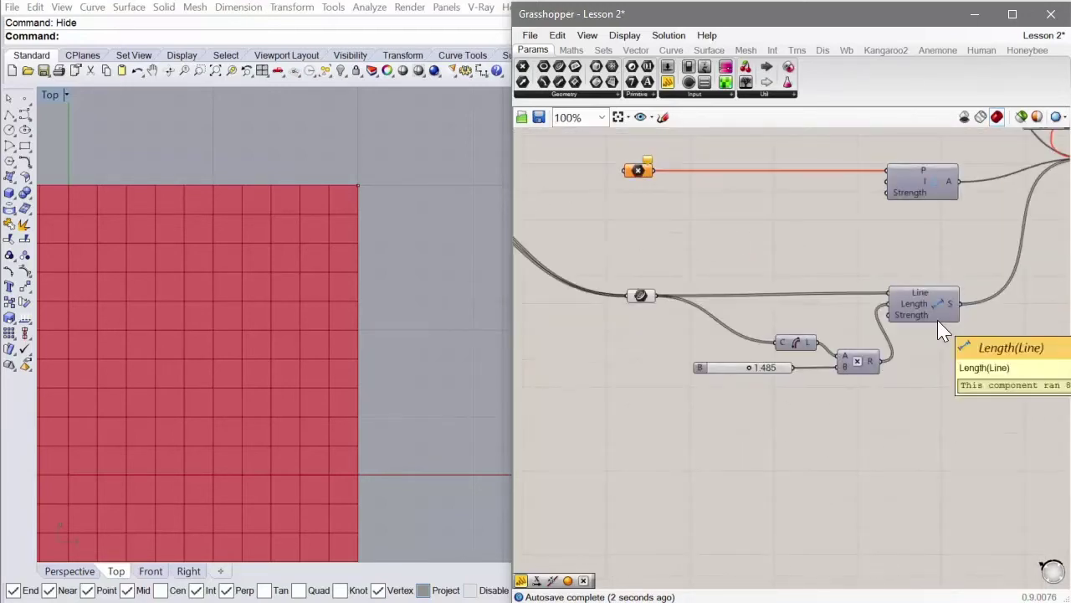
{"action": "scroll", "coordinate": [937, 324], "scroll_direction": "down", "scroll_amount": 2}
{"action": "scroll", "coordinate": [921, 328], "scroll_direction": "up", "scroll_amount": 2}
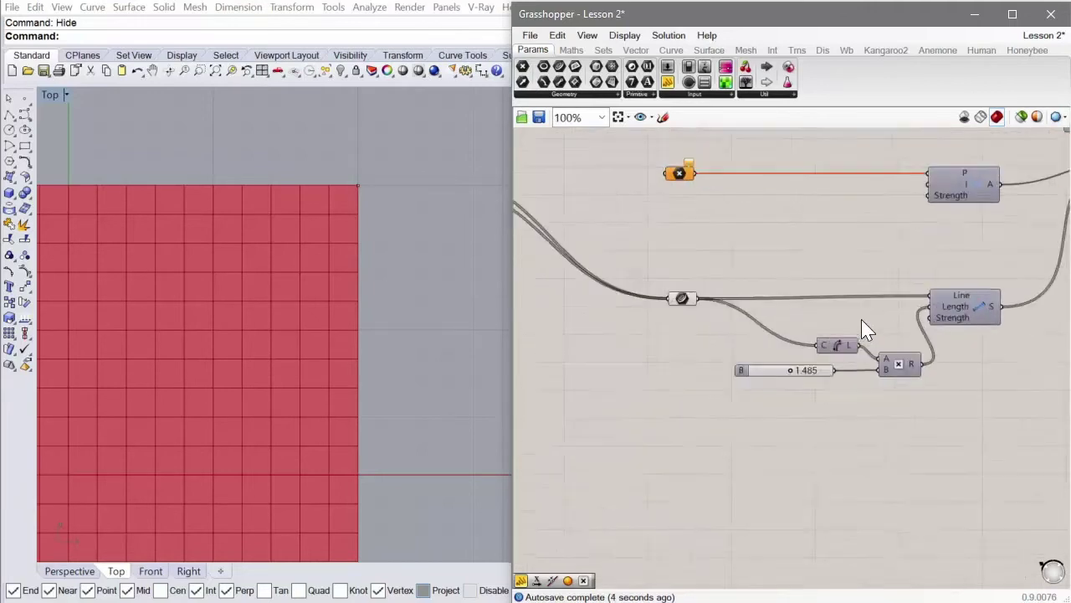
Arrange Curve Length, the 1.485 slider and Multiplication feeding the Line goal's Length input
{"action": "left_click_drag", "start_coordinate": [932, 327], "coordinate": [807, 403]}
{"action": "left_click_drag", "start_coordinate": [912, 378], "coordinate": [866, 370]}
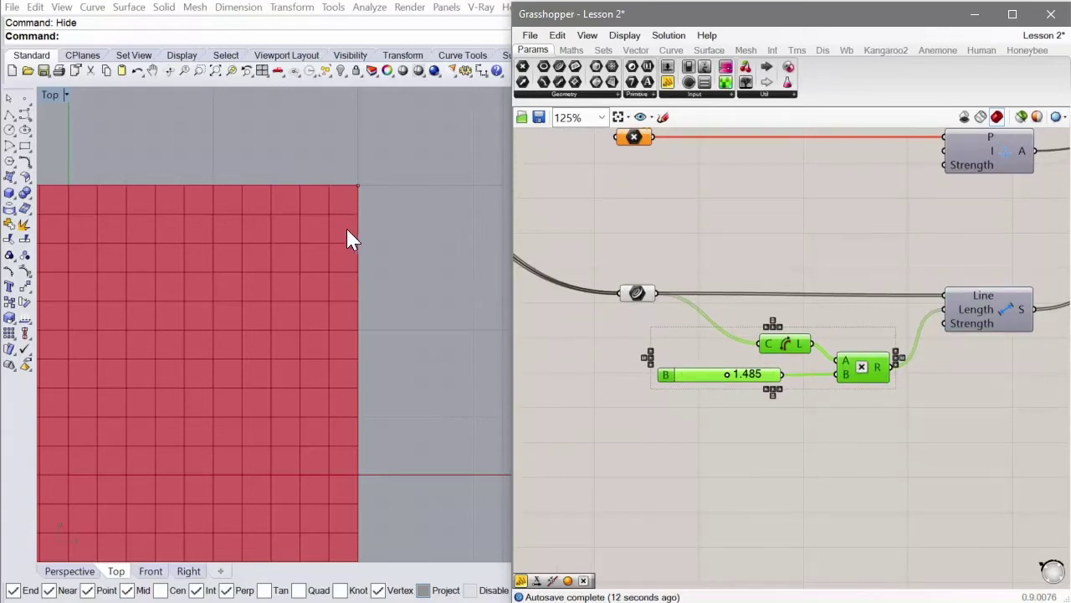
{"action": "left_click", "coordinate": [707, 254]}
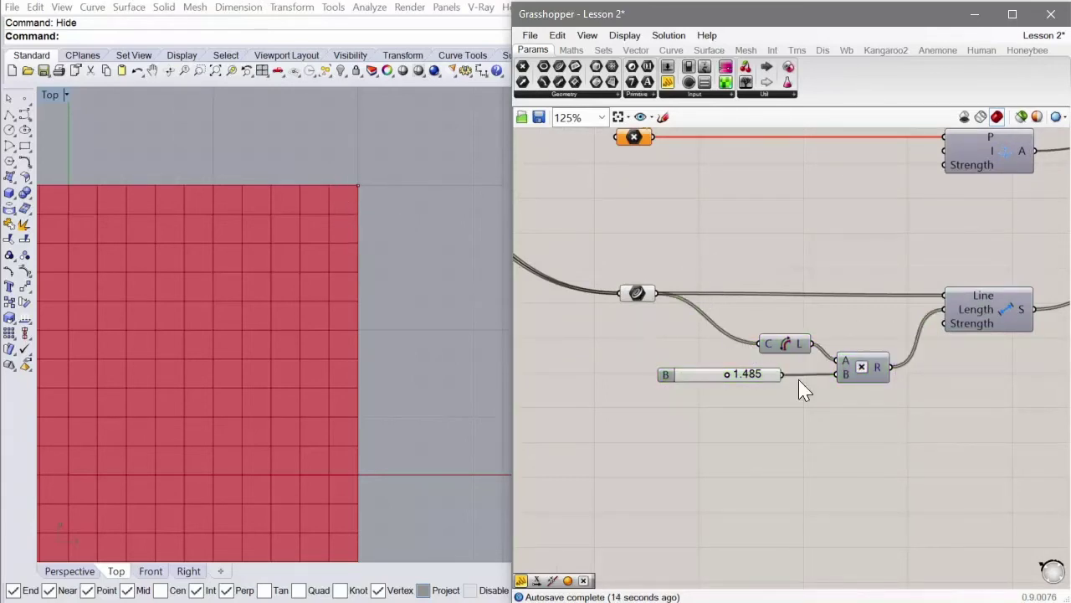
{"action": "left_click_drag", "start_coordinate": [777, 347], "coordinate": [772, 338]}
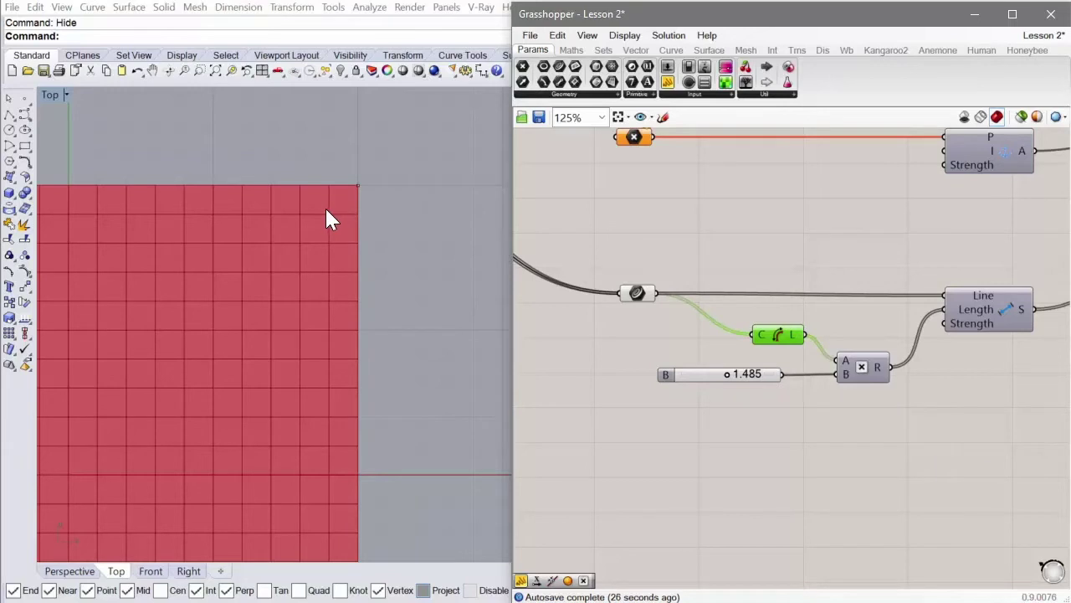
{"action": "scroll", "coordinate": [326, 209], "scroll_direction": "up", "scroll_amount": 4}
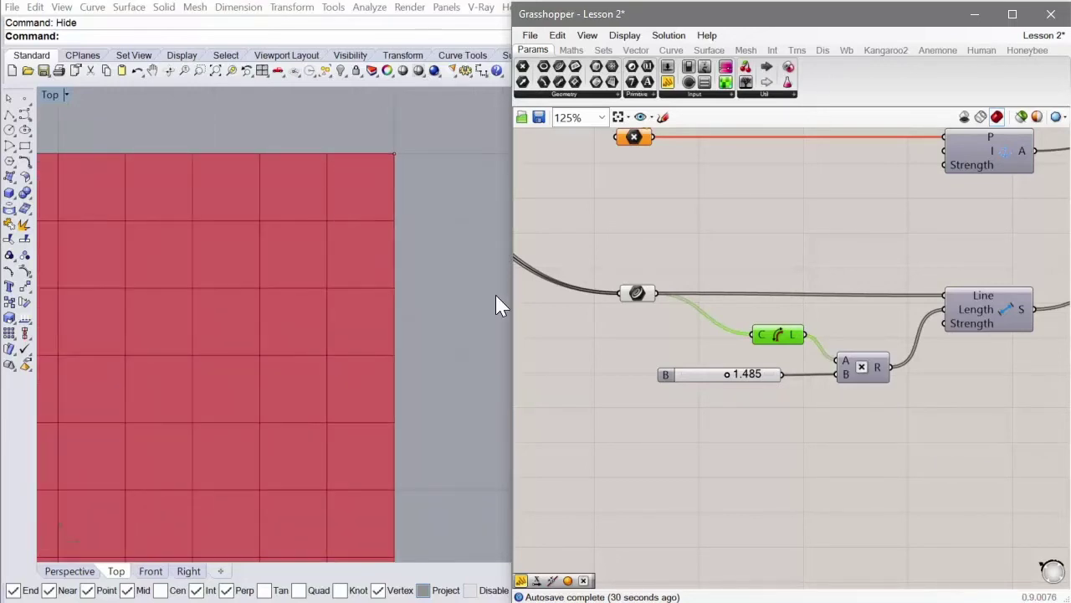
{"action": "scroll", "coordinate": [840, 379], "scroll_direction": "down", "scroll_amount": 3}
{"action": "right_click_drag", "start_coordinate": [840, 379], "coordinate": [698, 343]}
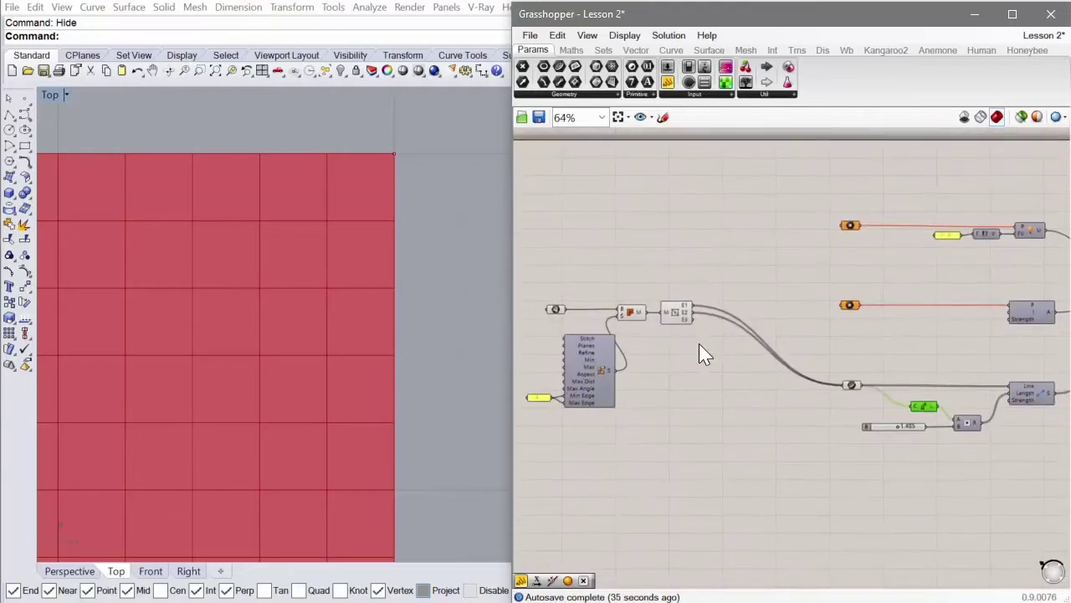
{"action": "right_click_drag", "start_coordinate": [769, 313], "coordinate": [666, 314]}
{"action": "scroll", "coordinate": [346, 155], "scroll_direction": "down", "scroll_amount": 2}
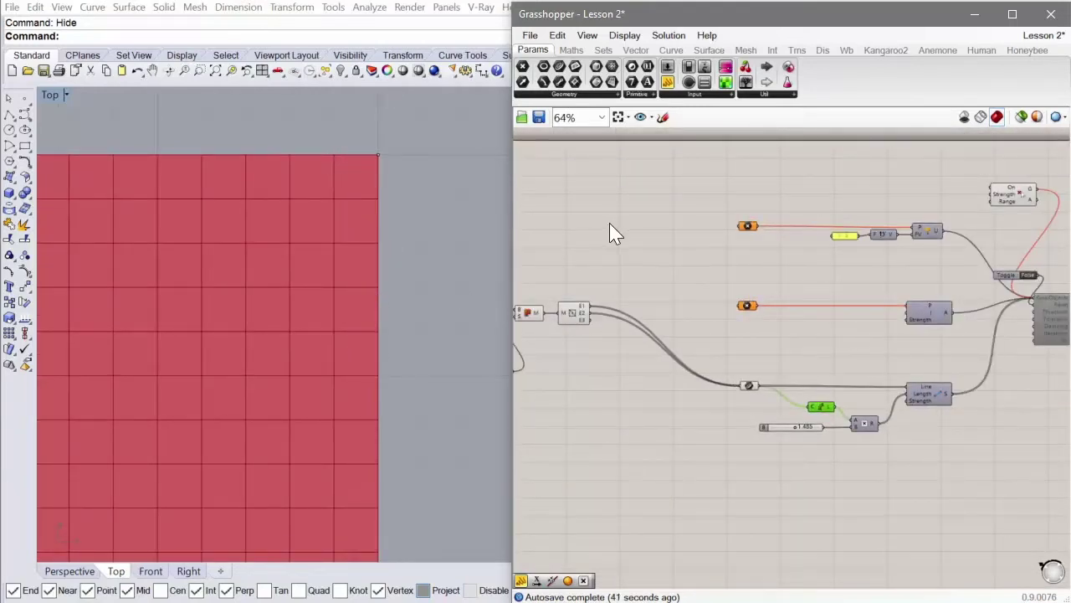
{"action": "right_click_drag", "start_coordinate": [609, 226], "coordinate": [641, 232]}
{"action": "scroll", "coordinate": [588, 208], "scroll_direction": "up", "scroll_amount": 2}
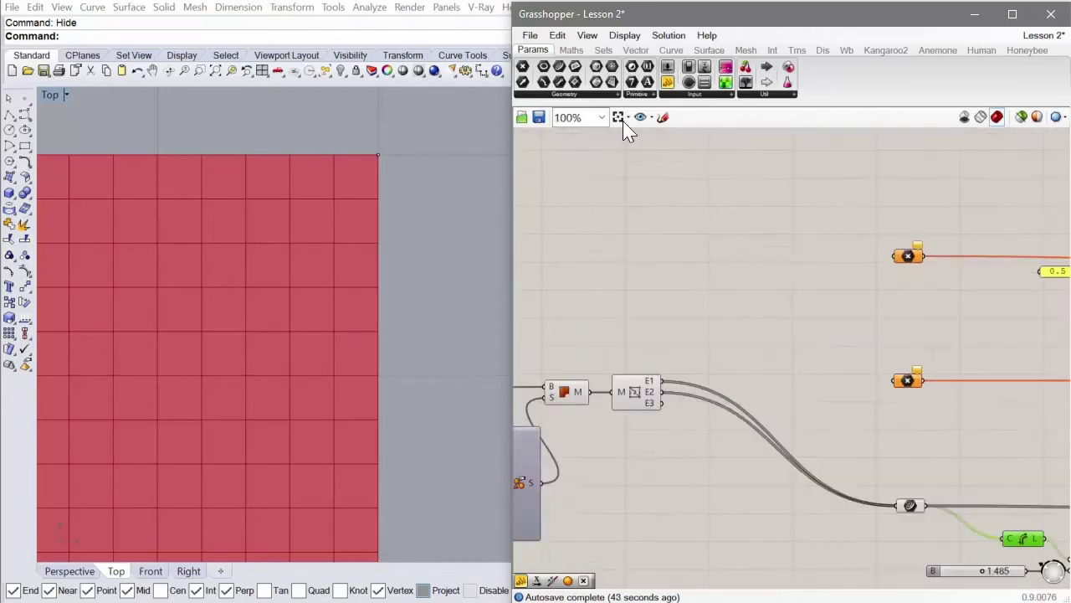
{"action": "left_click", "coordinate": [643, 53]}
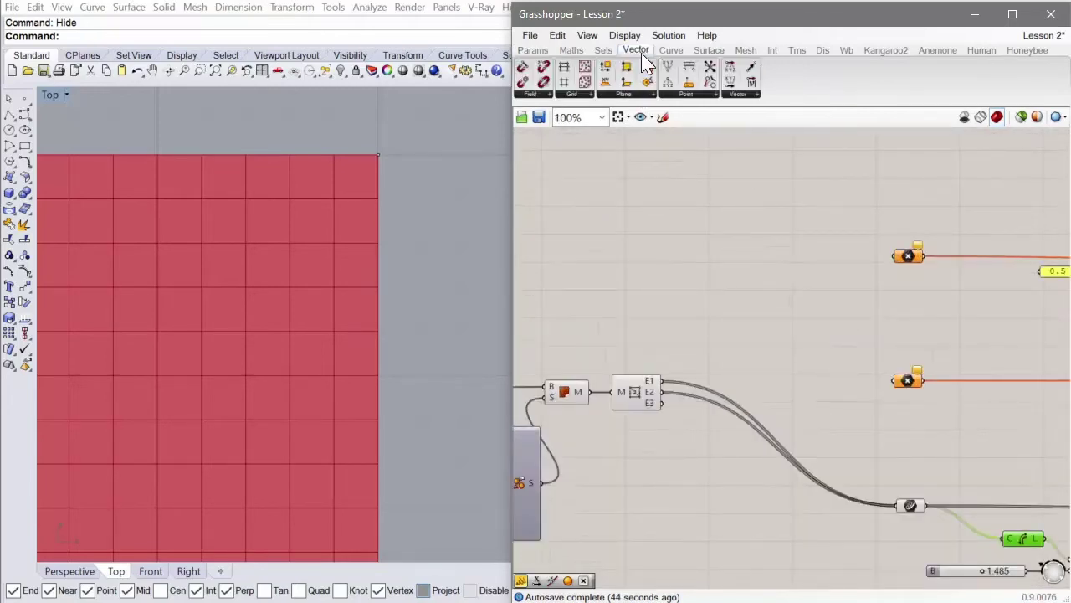
{"action": "left_click", "coordinate": [745, 52]}
Add Deconstruct Mesh beside the mesh component and connect the mesh to its M input
{"action": "left_click_drag", "start_coordinate": [522, 83], "coordinate": [606, 156]}
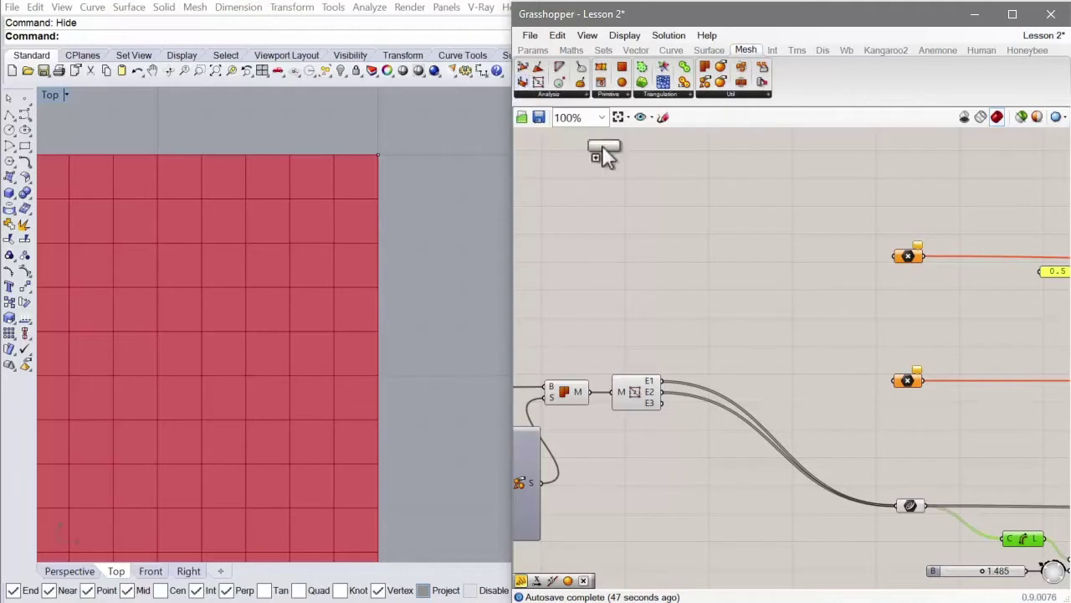
{"action": "left_click_drag", "start_coordinate": [653, 331], "coordinate": [652, 330]}
{"action": "left_click_drag", "start_coordinate": [588, 391], "coordinate": [640, 337]}
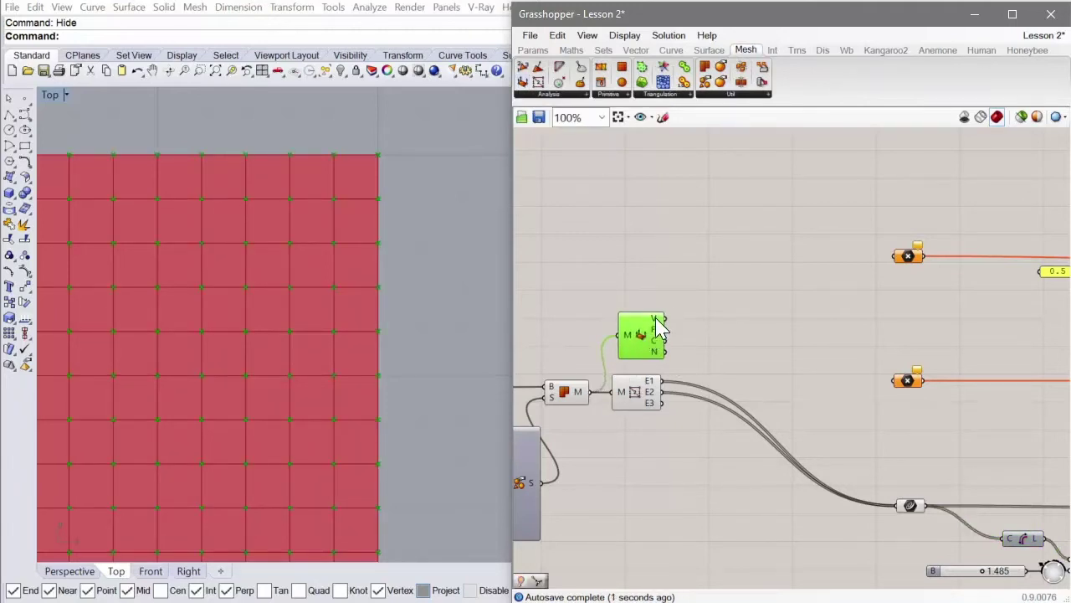
{"action": "mouse_move", "coordinate": [656, 319]}
{"action": "left_click", "coordinate": [598, 316]}
{"action": "scroll", "coordinate": [597, 318], "scroll_direction": "down", "scroll_amount": 1}
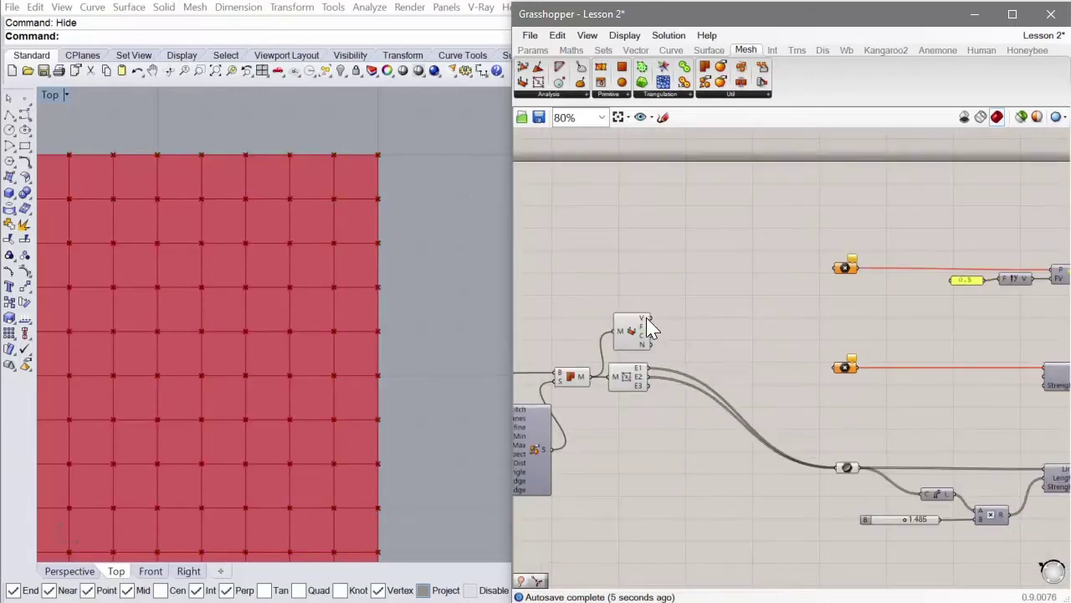
Wire the Deconstruct Mesh V output into the Unary Force points and preview the mesh edges
{"action": "left_click_drag", "start_coordinate": [650, 318], "coordinate": [830, 268]}
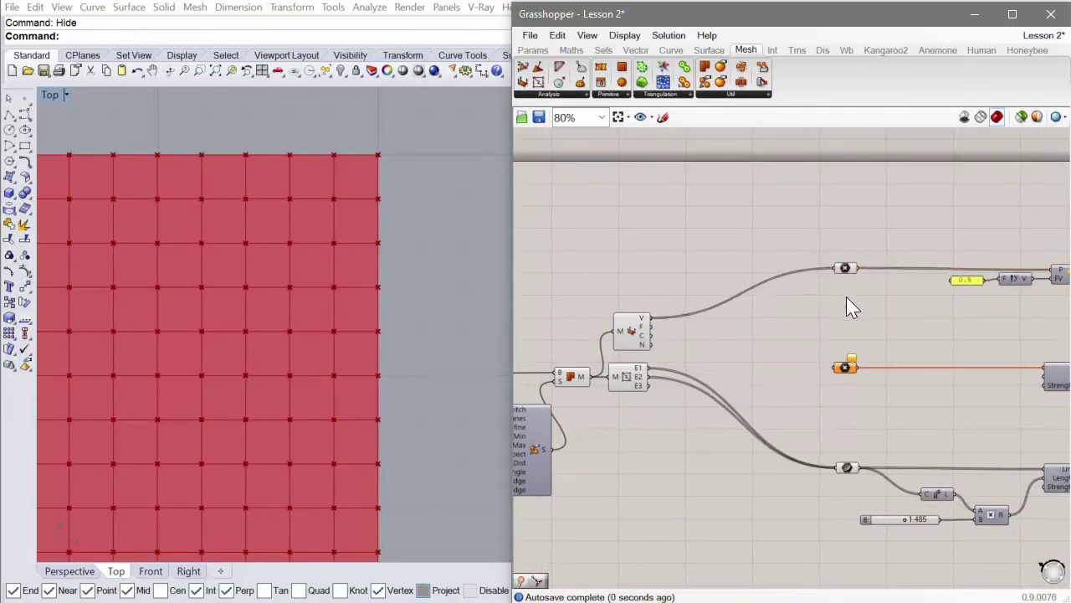
{"action": "right_click_drag", "start_coordinate": [847, 297], "coordinate": [721, 291]}
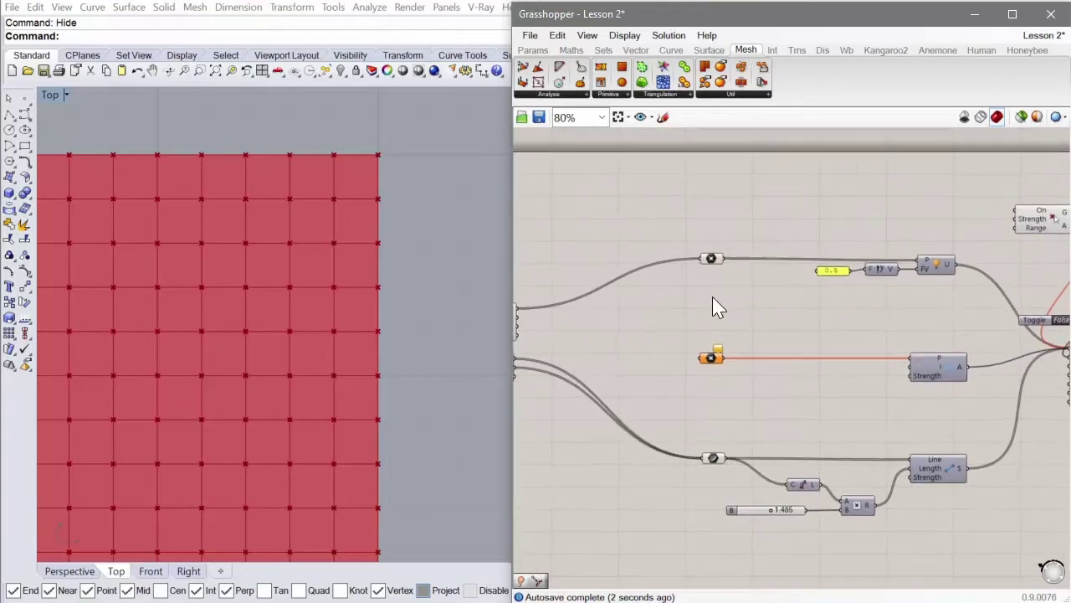
{"action": "scroll", "coordinate": [701, 296], "scroll_direction": "down", "scroll_amount": 1}
{"action": "right_click_drag", "start_coordinate": [632, 373], "coordinate": [673, 352]}
{"action": "scroll", "coordinate": [590, 347], "scroll_direction": "up", "scroll_amount": 2}
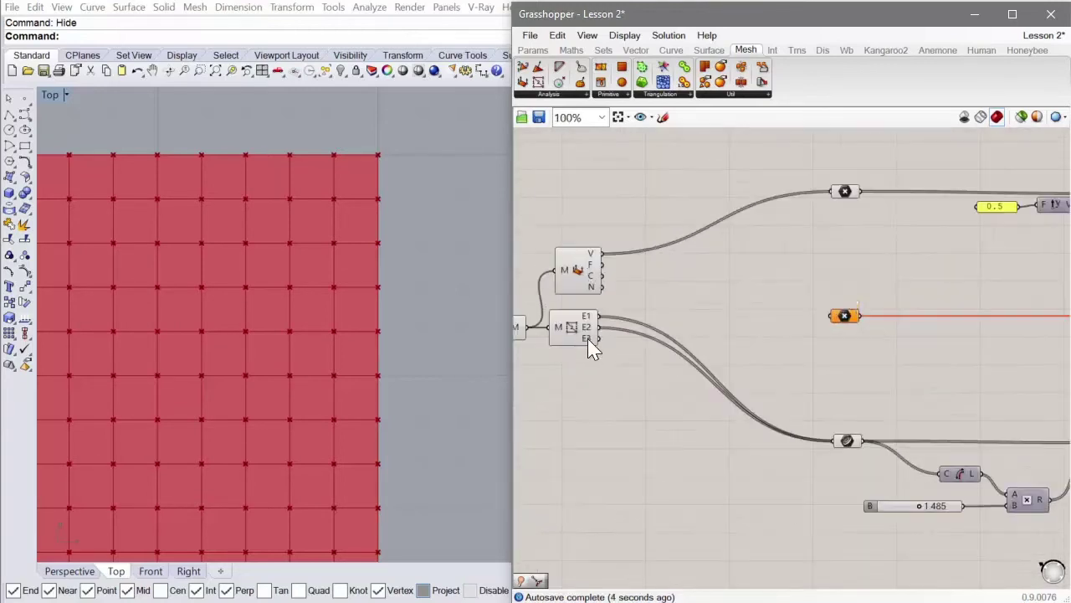
{"action": "left_click", "coordinate": [575, 332]}
{"action": "scroll", "coordinate": [663, 299], "scroll_direction": "down", "scroll_amount": 1}
{"action": "scroll", "coordinate": [664, 303], "scroll_direction": "down", "scroll_amount": 1}
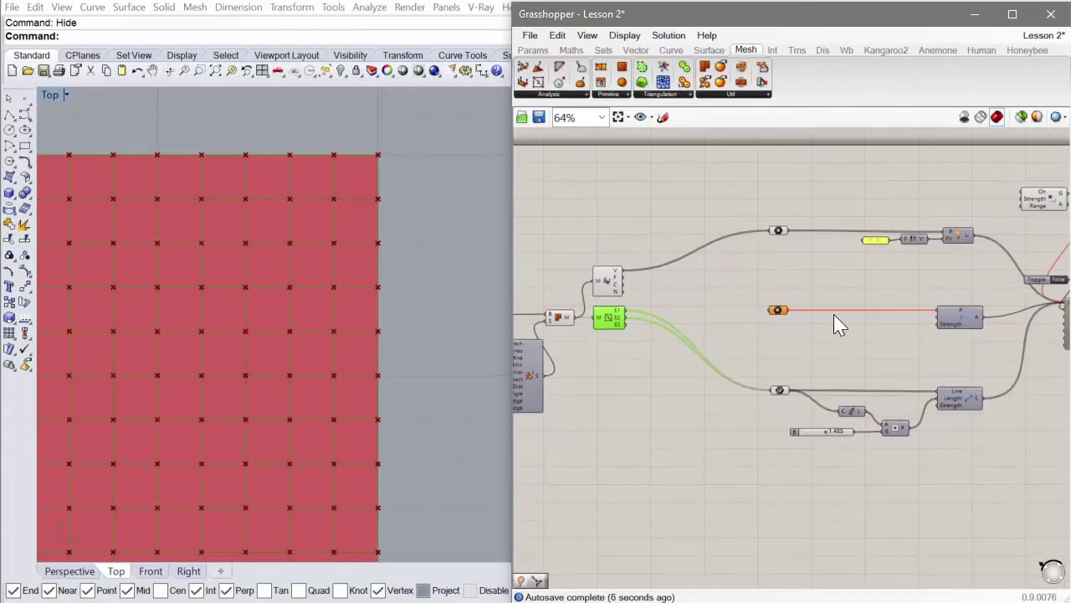
{"action": "scroll", "coordinate": [971, 326], "scroll_direction": "up", "scroll_amount": 3}
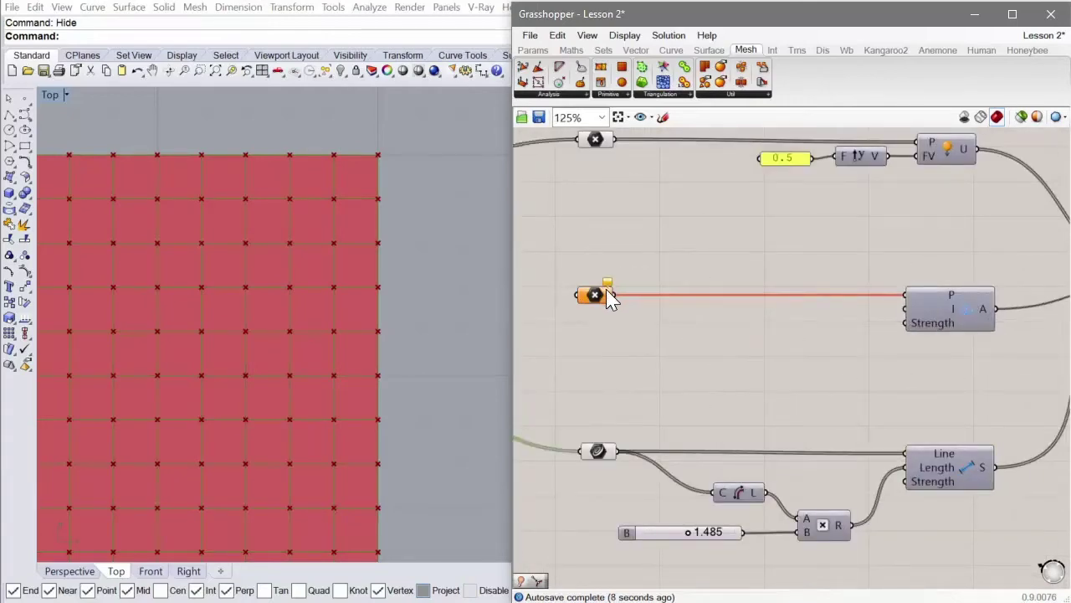
{"action": "left_click", "coordinate": [456, 268]}
{"action": "scroll", "coordinate": [441, 209], "scroll_direction": "down", "scroll_amount": 5}
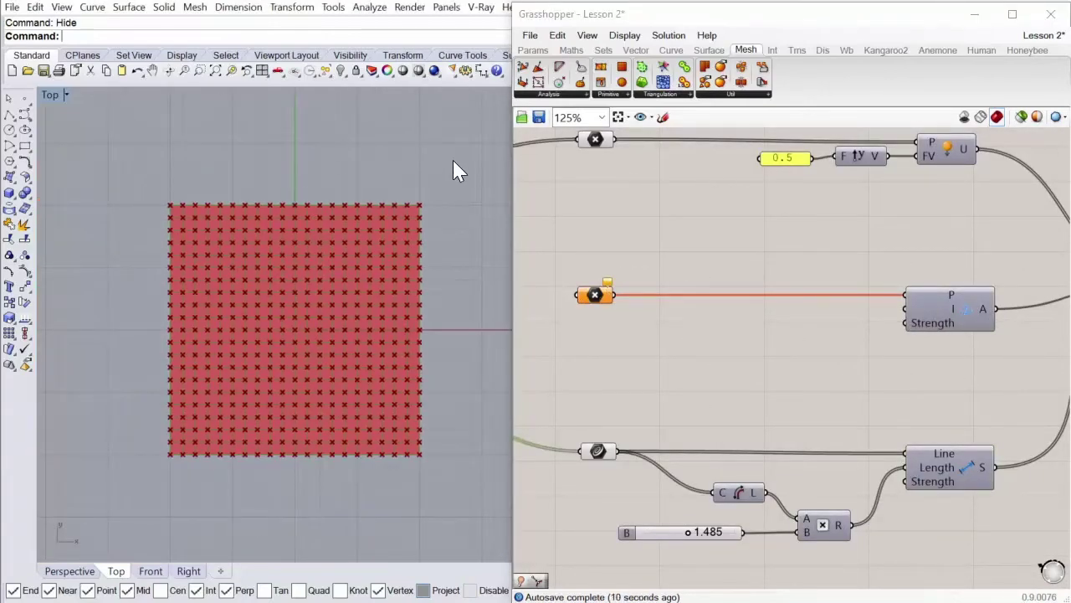
Select the square's four corner points in Rhino and set them as the Anchor's multiple points
{"action": "key", "text": "ctrl+a"}
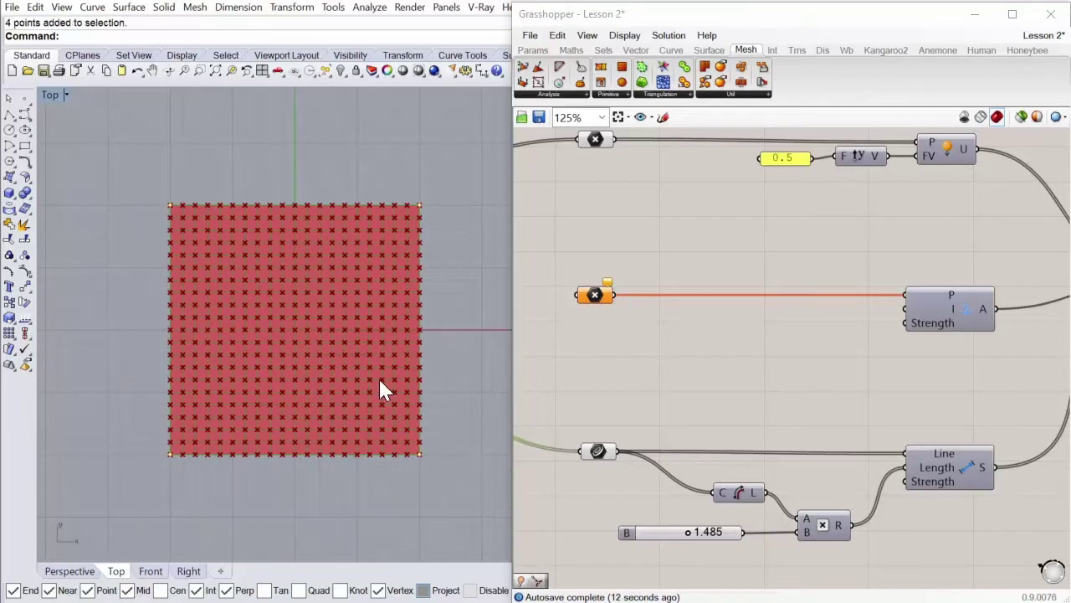
{"action": "scroll", "coordinate": [291, 352], "scroll_direction": "up", "scroll_amount": 2}
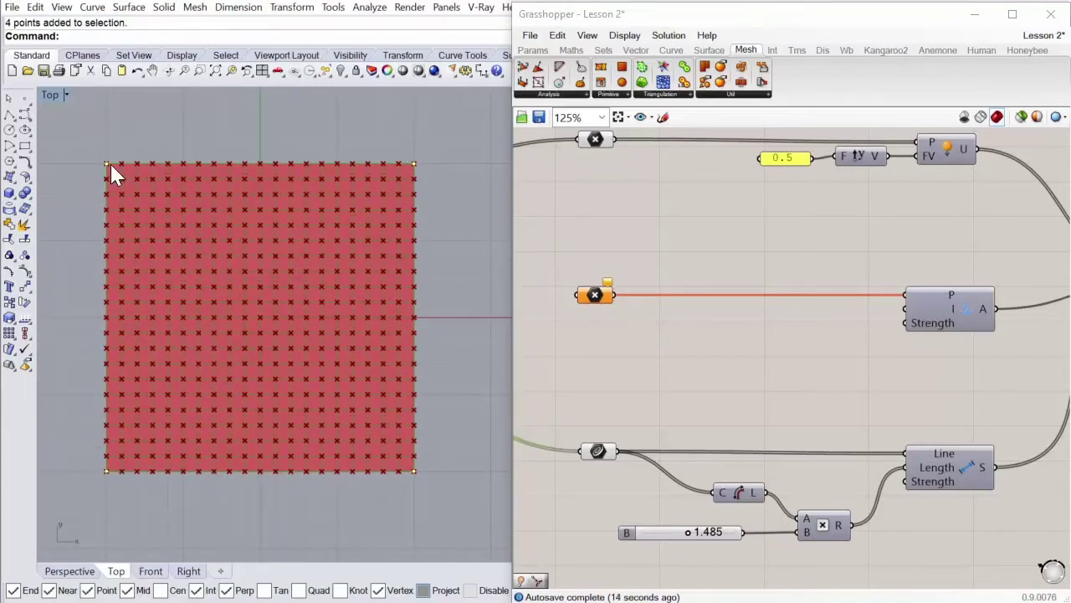
{"action": "right_click", "coordinate": [595, 297]}
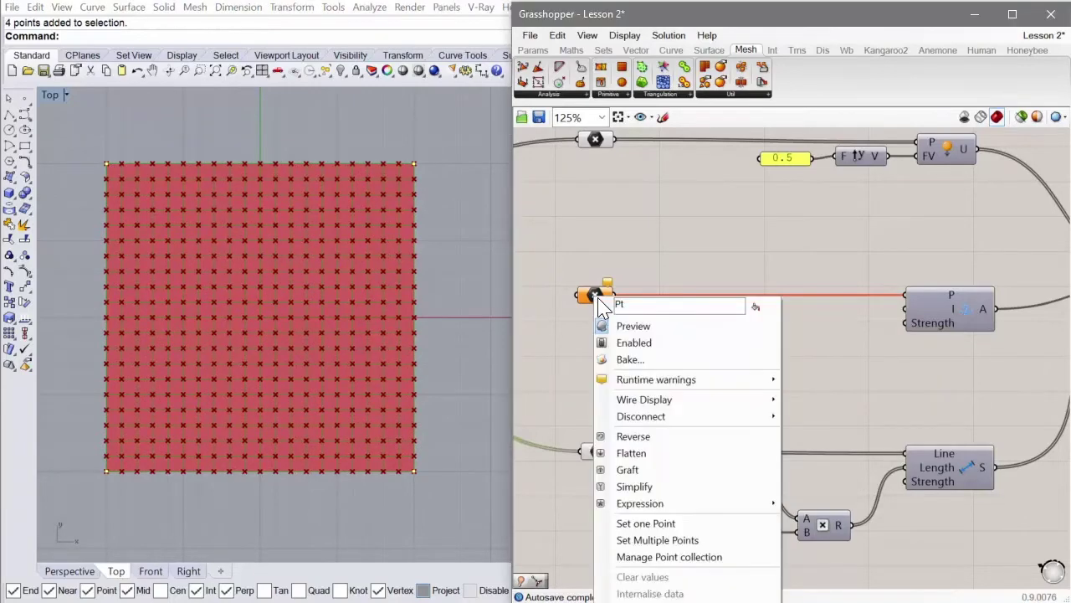
{"action": "left_click", "coordinate": [681, 540]}
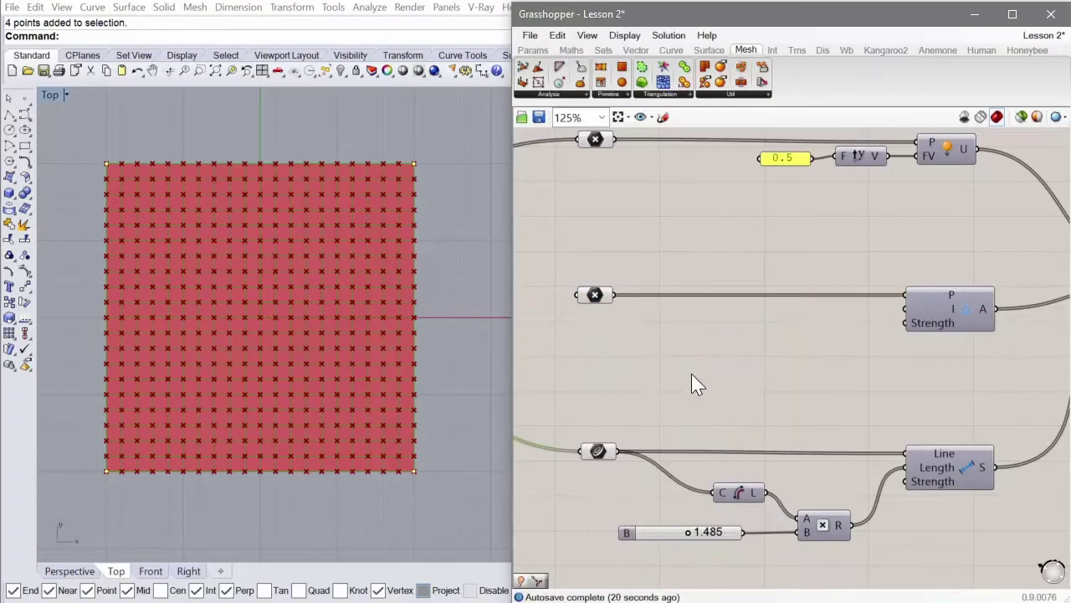
{"action": "scroll", "coordinate": [590, 360], "scroll_direction": "down", "scroll_amount": 4}
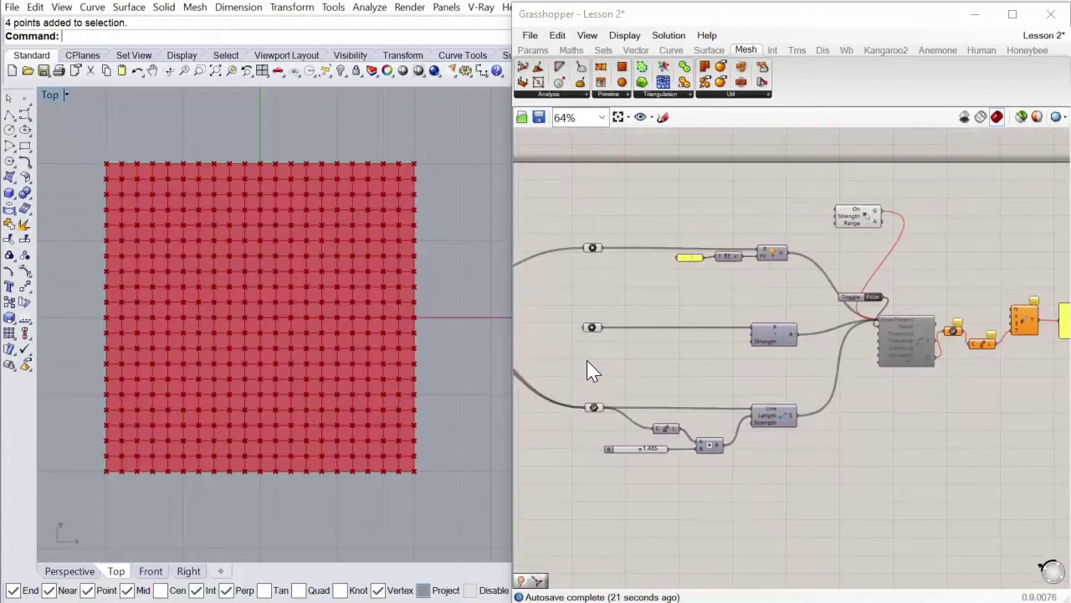
{"action": "scroll", "coordinate": [920, 322], "scroll_direction": "up", "scroll_amount": 3}
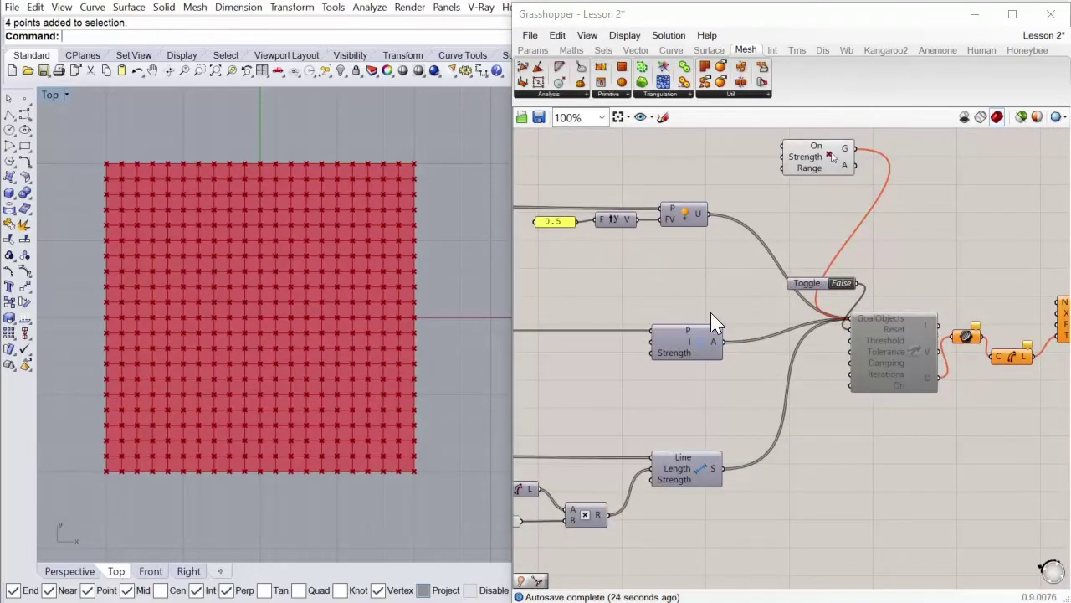
{"action": "scroll", "coordinate": [616, 320], "scroll_direction": "down", "scroll_amount": 1}
{"action": "scroll", "coordinate": [826, 312], "scroll_direction": "up", "scroll_amount": 1}
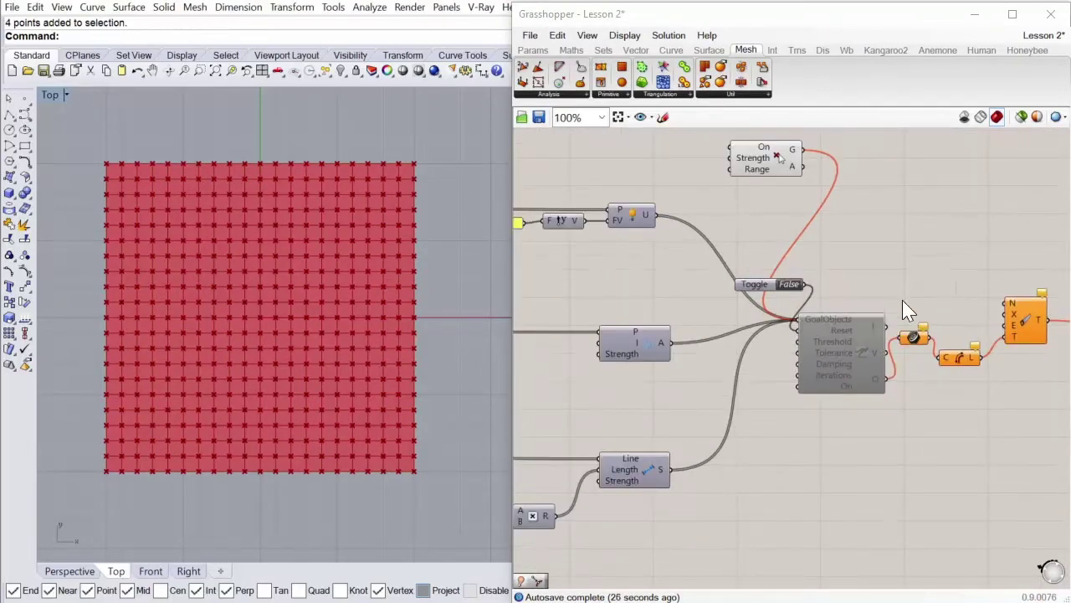
{"action": "scroll", "coordinate": [962, 316], "scroll_direction": "down", "scroll_amount": 2}
{"action": "scroll", "coordinate": [963, 316], "scroll_direction": "up", "scroll_amount": 2}
Disable the four components downstream of the solver and enable the Kangaroo solver
{"action": "left_click_drag", "start_coordinate": [1014, 255], "coordinate": [782, 475]}
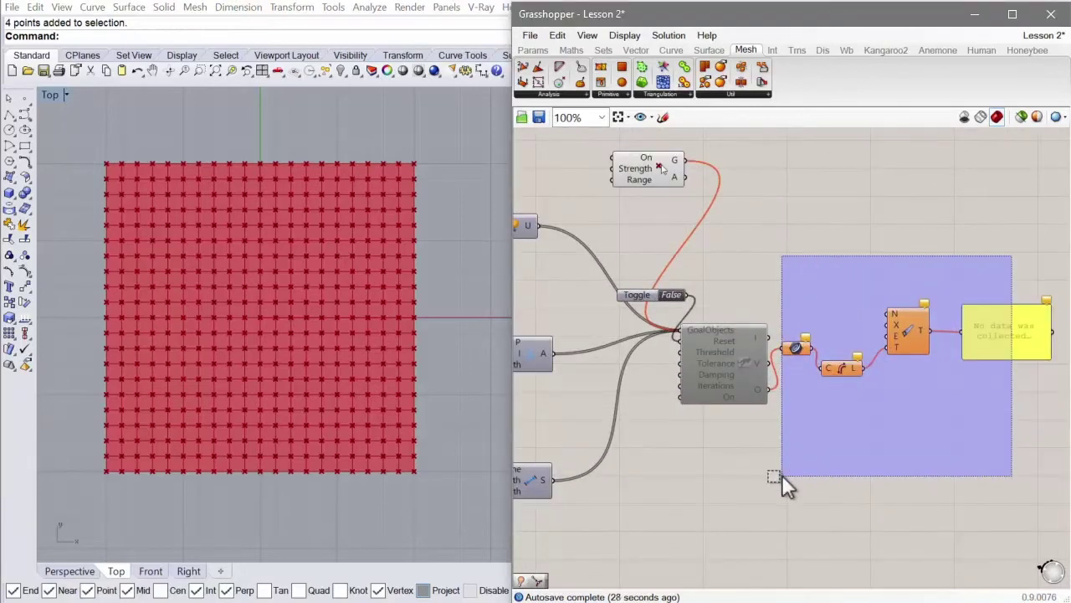
{"action": "right_click", "coordinate": [857, 246]}
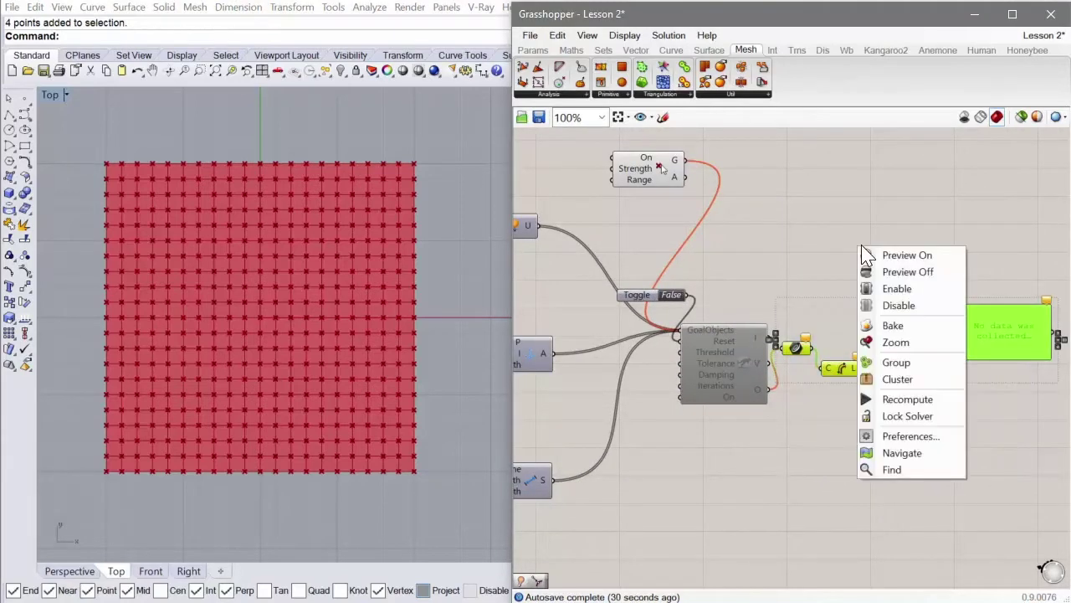
{"action": "left_click", "coordinate": [915, 305]}
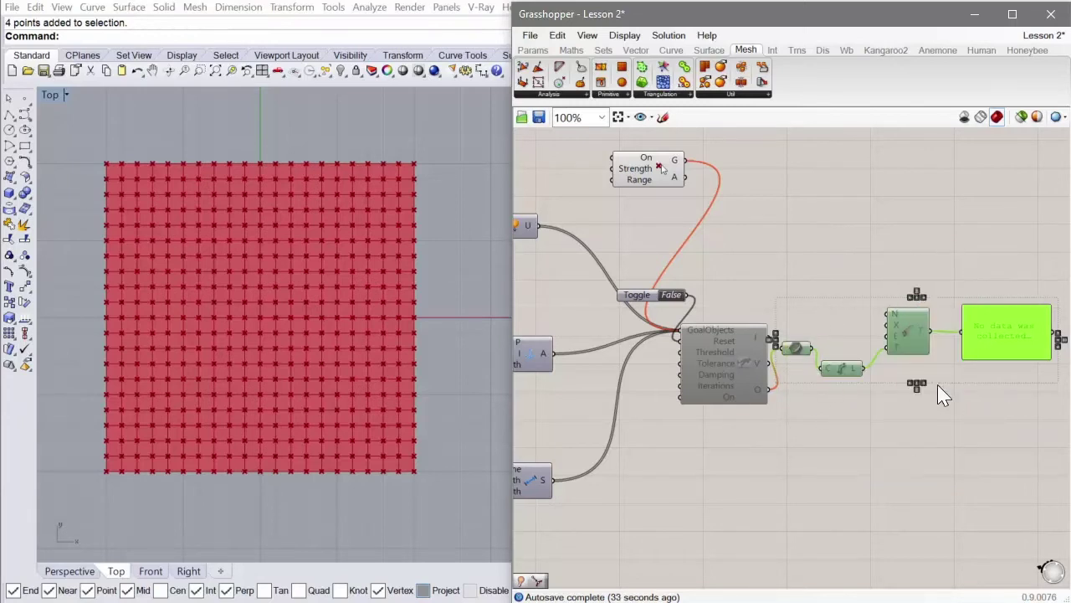
{"action": "left_click", "coordinate": [715, 377]}
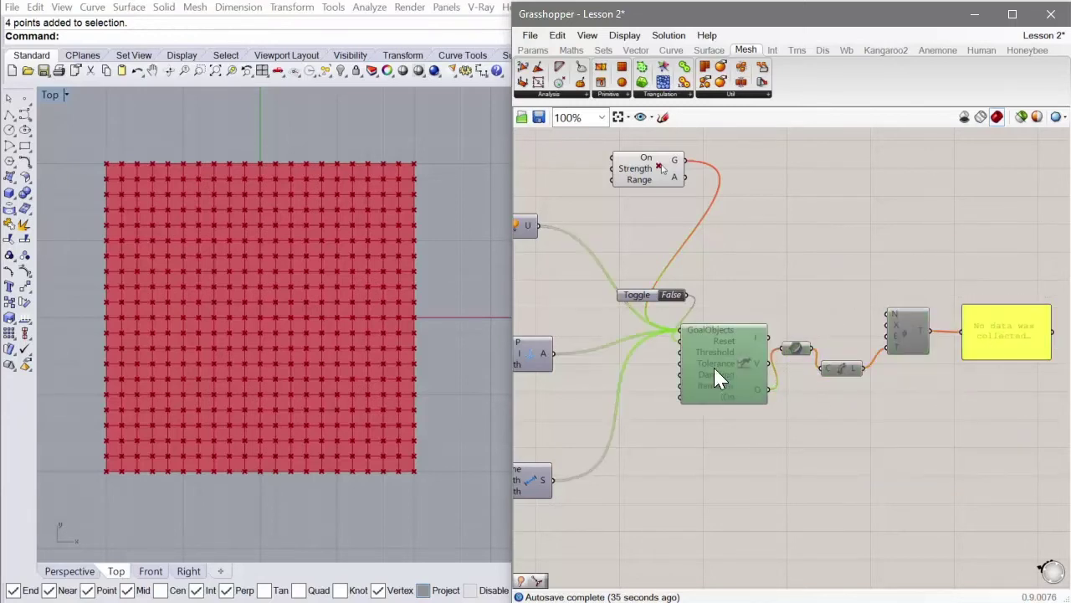
{"action": "right_click", "coordinate": [760, 287]}
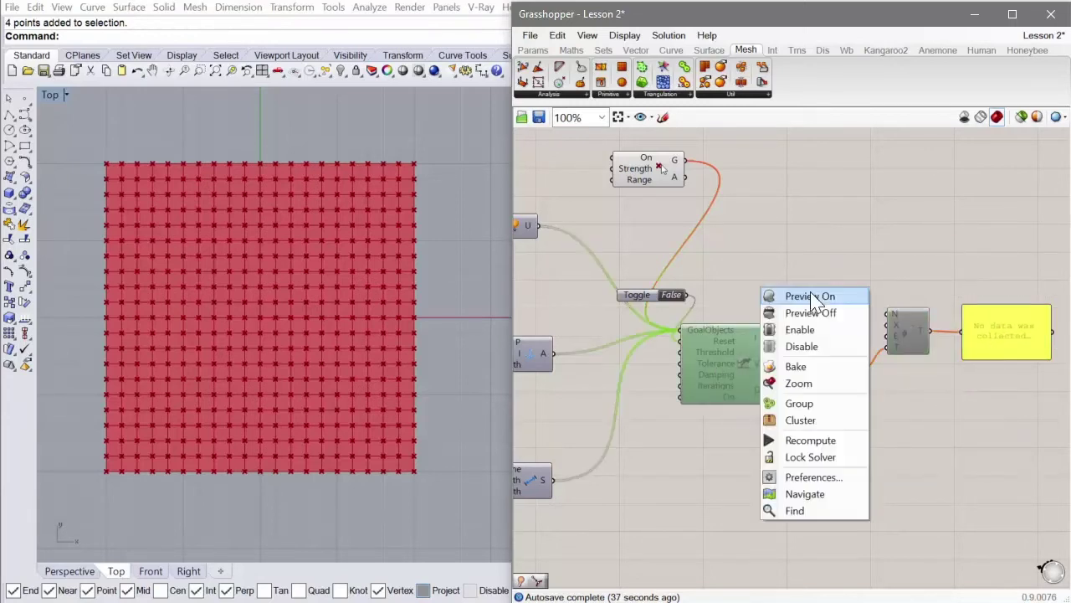
{"action": "left_click", "coordinate": [827, 333]}
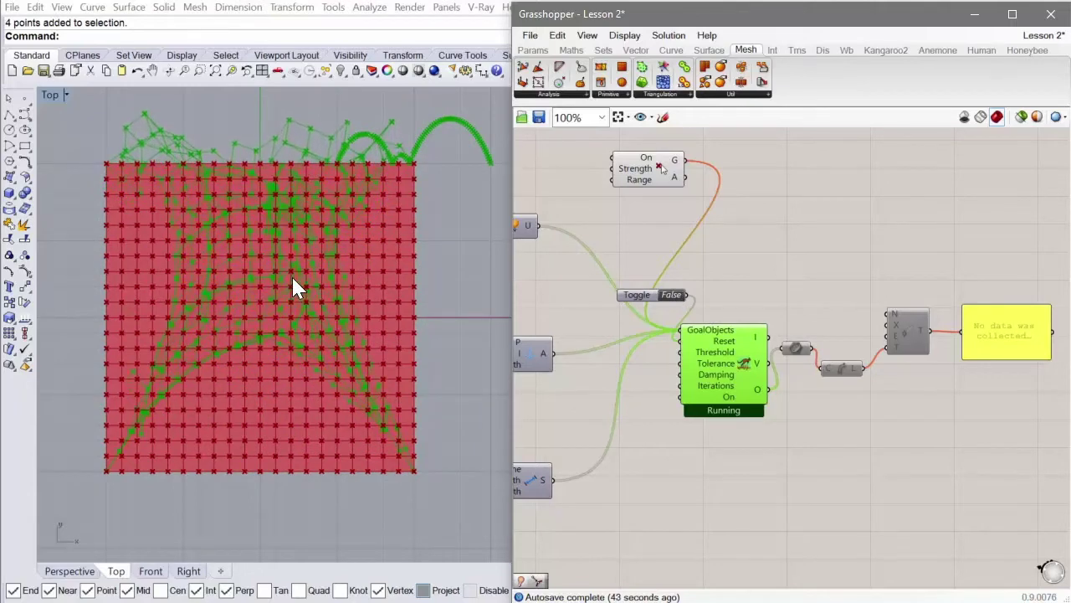
{"action": "scroll", "coordinate": [681, 297], "scroll_direction": "up", "scroll_amount": 2}
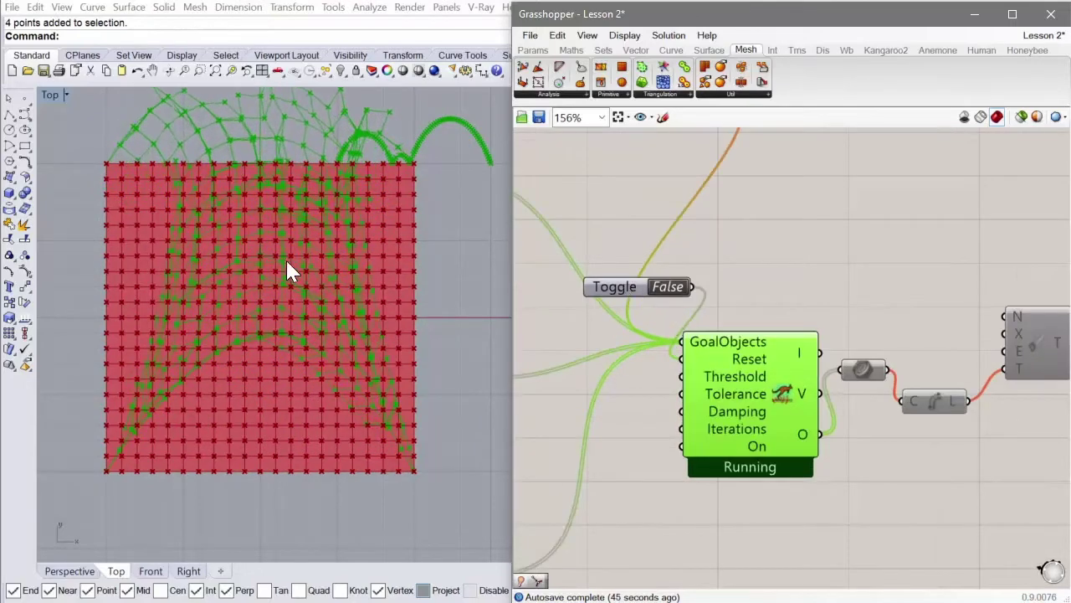
Set the Boolean Toggle to True and place it beside the solver's Reset input
{"action": "double_click", "coordinate": [670, 287]}
{"action": "left_click_drag", "start_coordinate": [626, 296], "coordinate": [576, 369]}
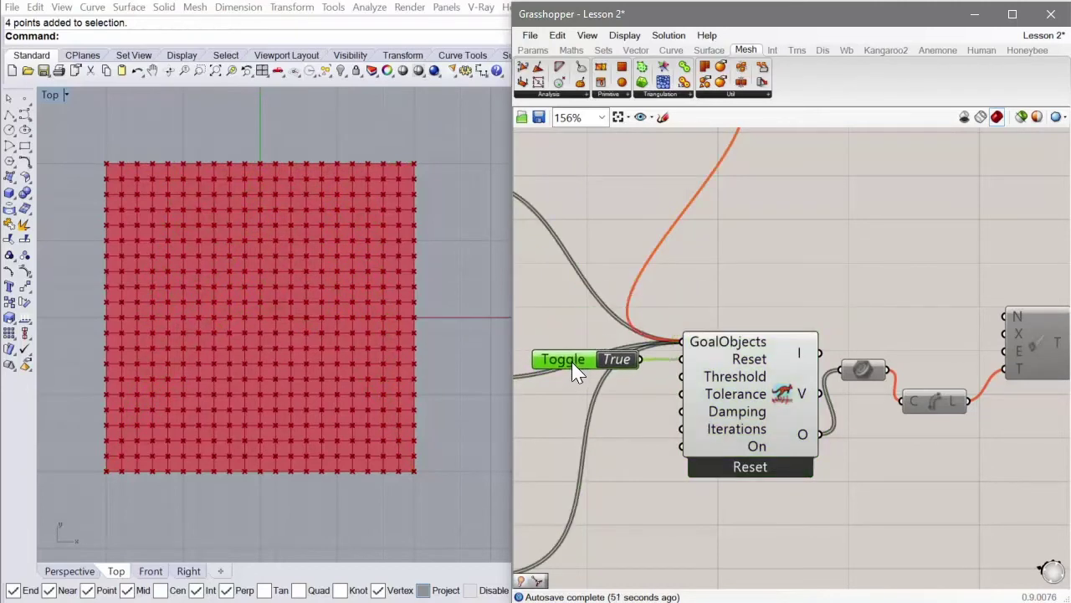
{"action": "left_click", "coordinate": [577, 376]}
{"action": "scroll", "coordinate": [862, 393], "scroll_direction": "down", "scroll_amount": 5}
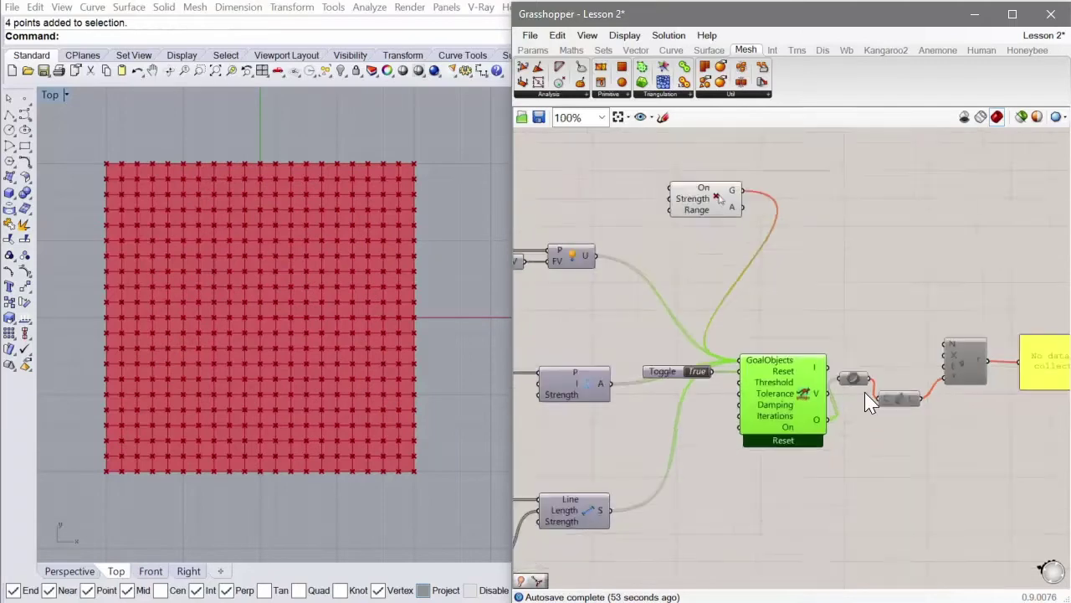
{"action": "scroll", "coordinate": [871, 347], "scroll_direction": "down", "scroll_amount": 3}
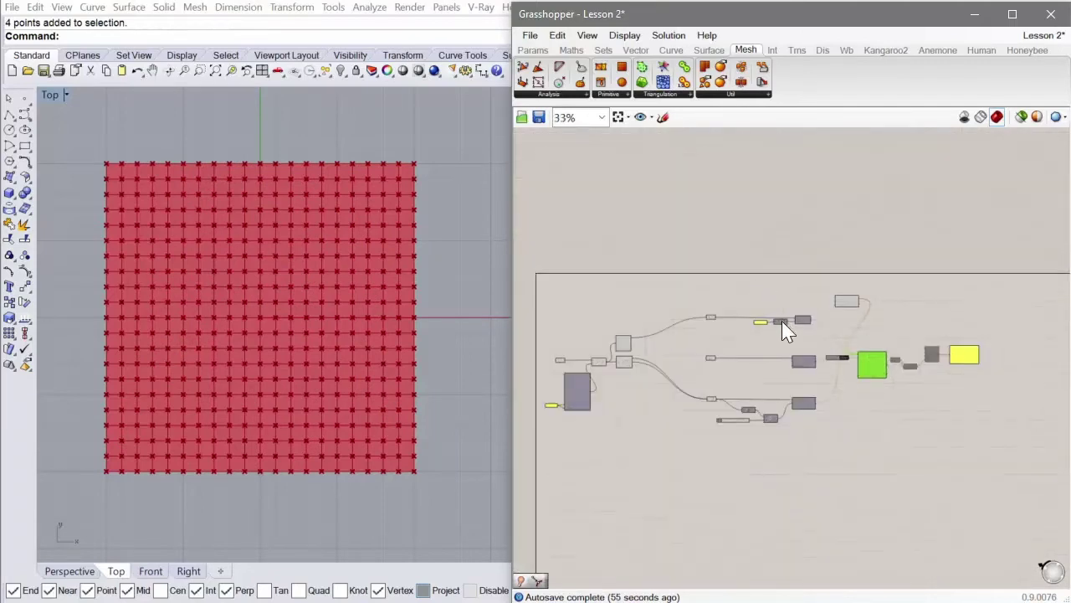
{"action": "scroll", "coordinate": [799, 293], "scroll_direction": "up", "scroll_amount": 1}
Turn Preview Off for the upstream input components and the remaining previewed component
{"action": "left_click_drag", "start_coordinate": [819, 268], "coordinate": [540, 493]}
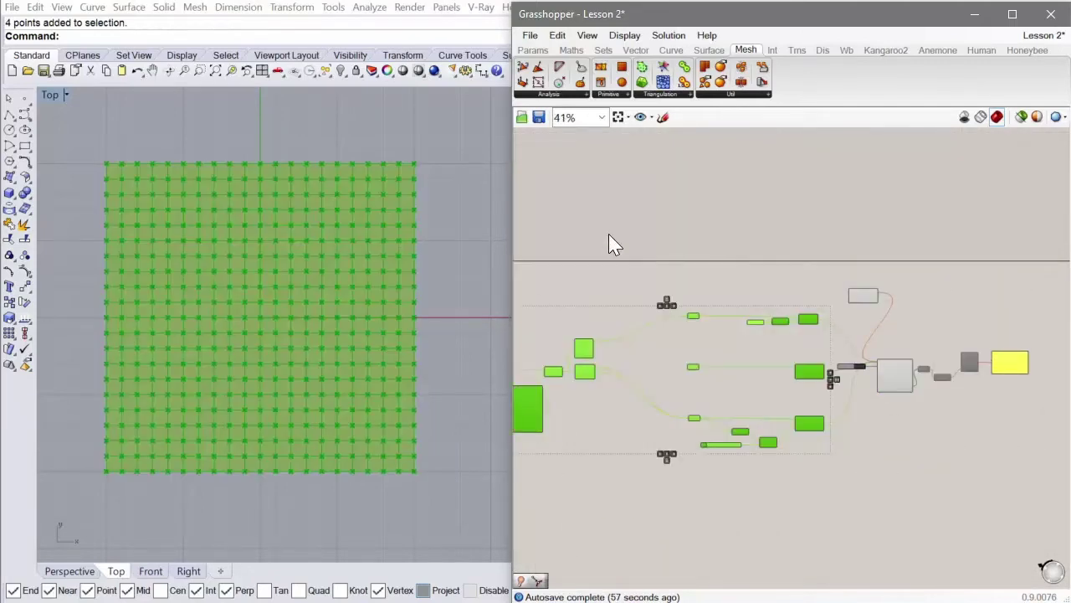
{"action": "right_click", "coordinate": [609, 234]}
{"action": "left_click", "coordinate": [640, 260]}
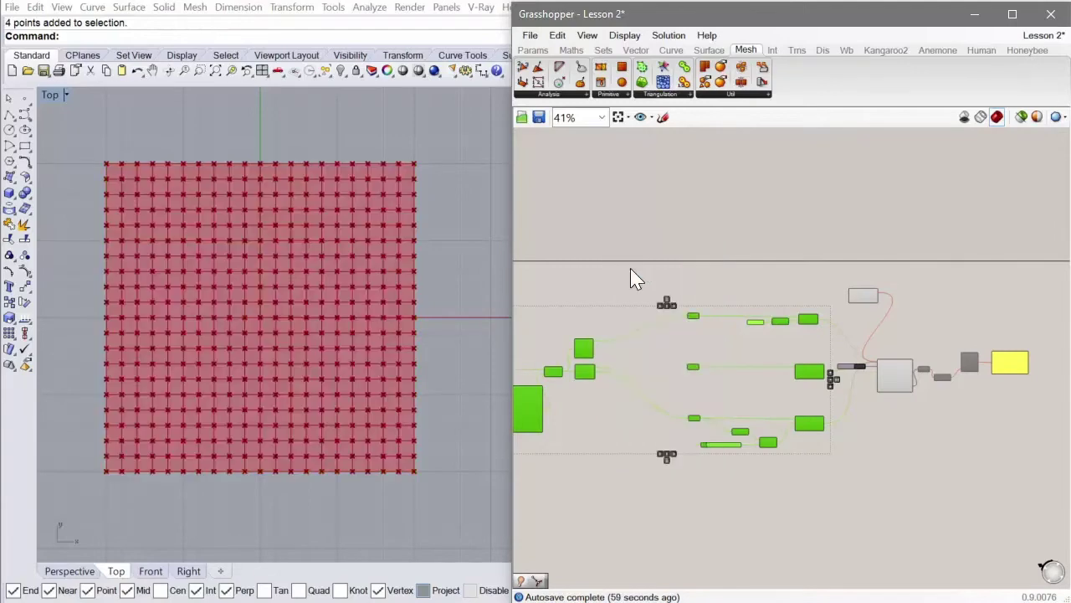
{"action": "scroll", "coordinate": [766, 335], "scroll_direction": "down", "scroll_amount": 2}
{"action": "scroll", "coordinate": [620, 351], "scroll_direction": "up", "scroll_amount": 5}
{"action": "left_click_drag", "start_coordinate": [647, 318], "coordinate": [617, 354]}
{"action": "right_click", "coordinate": [662, 305]}
{"action": "left_click", "coordinate": [691, 322]}
{"action": "scroll", "coordinate": [607, 343], "scroll_direction": "down", "scroll_amount": 5}
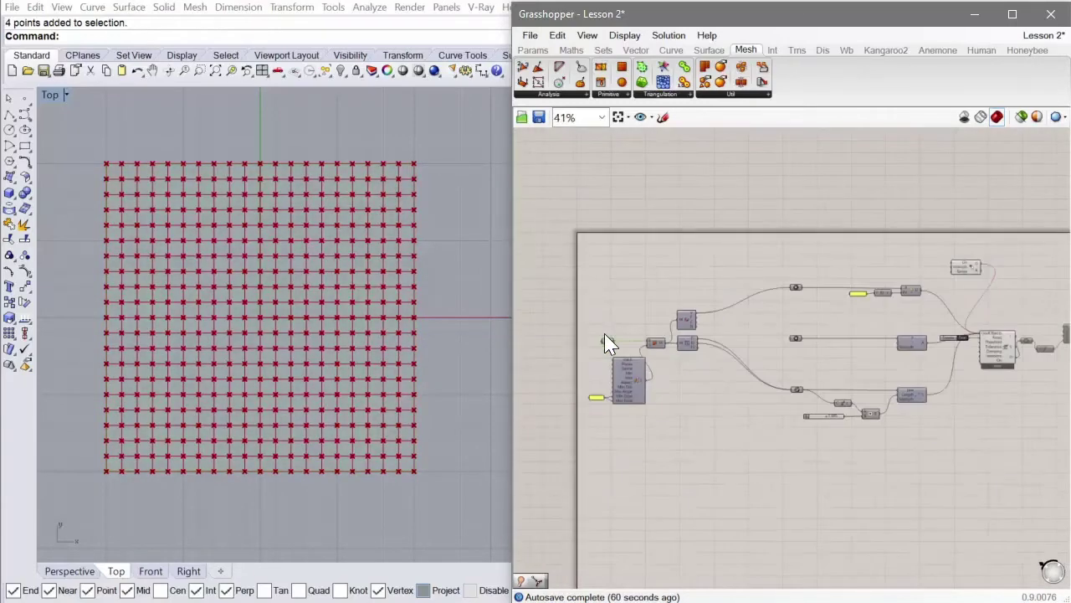
{"action": "scroll", "coordinate": [968, 353], "scroll_direction": "up", "scroll_amount": 3}
{"action": "scroll", "coordinate": [741, 359], "scroll_direction": "down", "scroll_amount": 1}
{"action": "scroll", "coordinate": [897, 349], "scroll_direction": "up", "scroll_amount": 1}
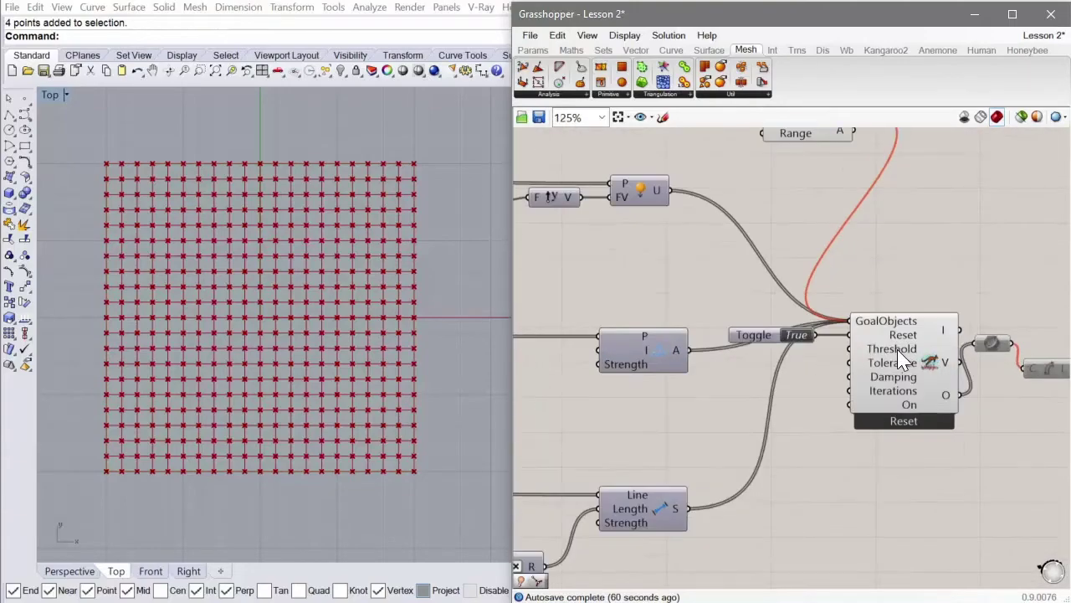
Set the Toggle to False and orbit the maximized Perspective view as the grid sags
{"action": "double_click", "coordinate": [800, 336]}
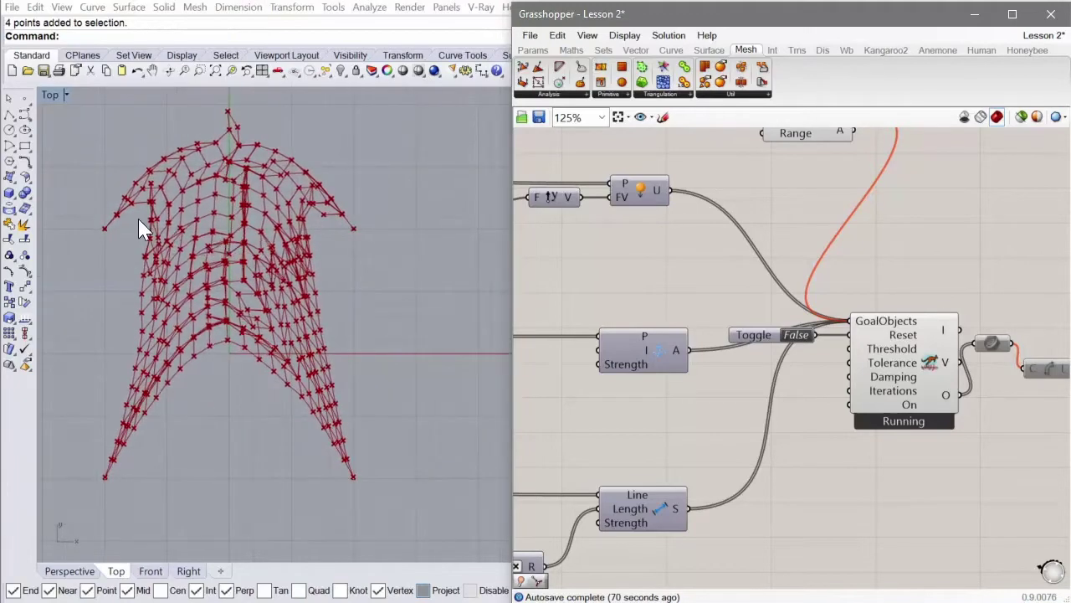
{"action": "double_click", "coordinate": [53, 93]}
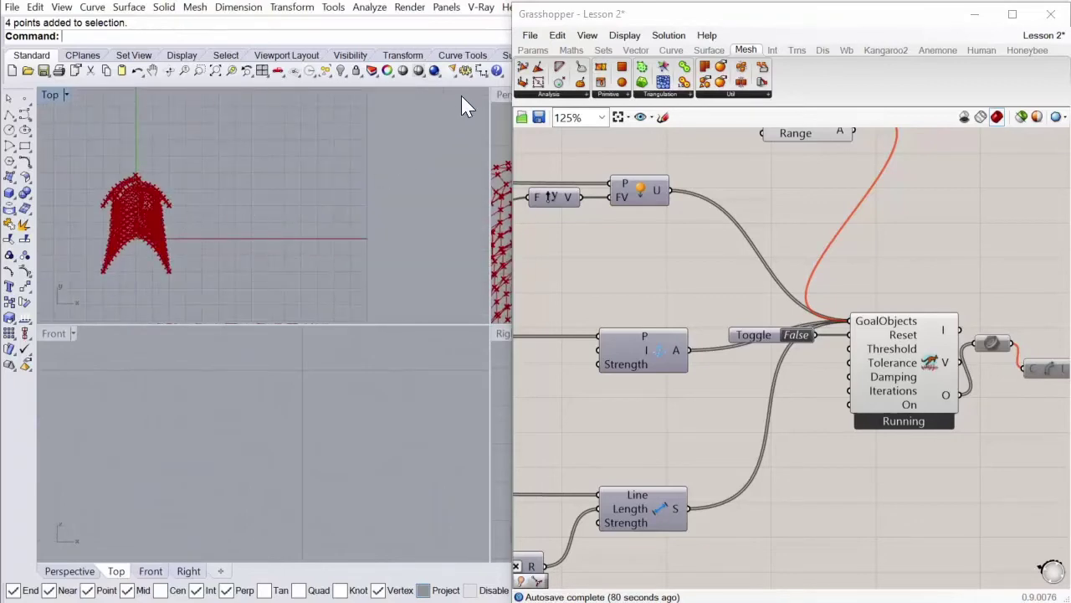
{"action": "double_click", "coordinate": [500, 94]}
{"action": "right_click_drag", "start_coordinate": [162, 256], "coordinate": [326, 349]}
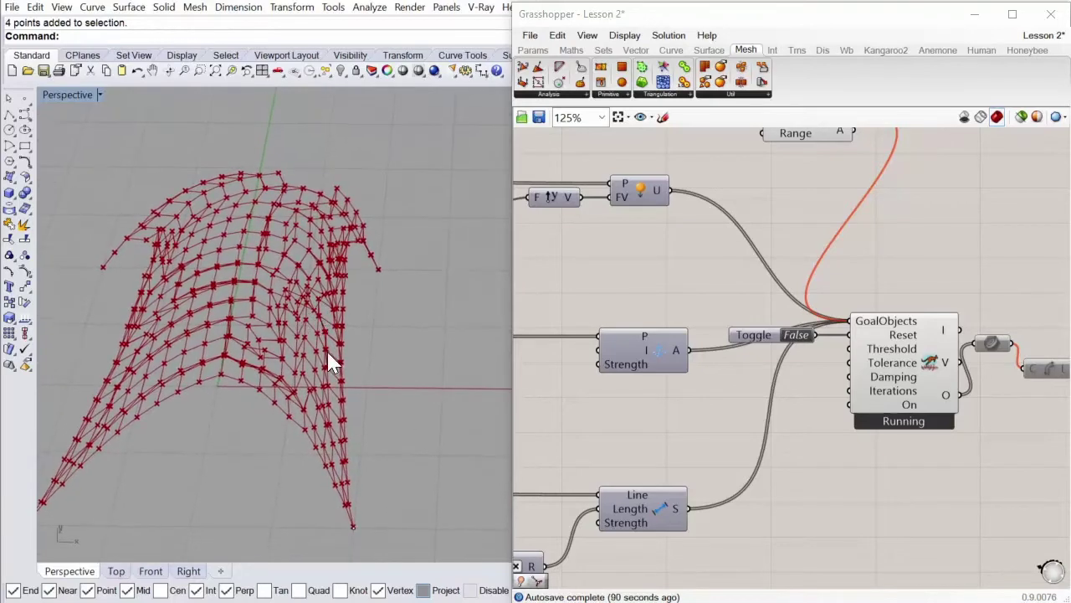
{"action": "right_click_drag", "start_coordinate": [559, 285], "coordinate": [608, 289]}
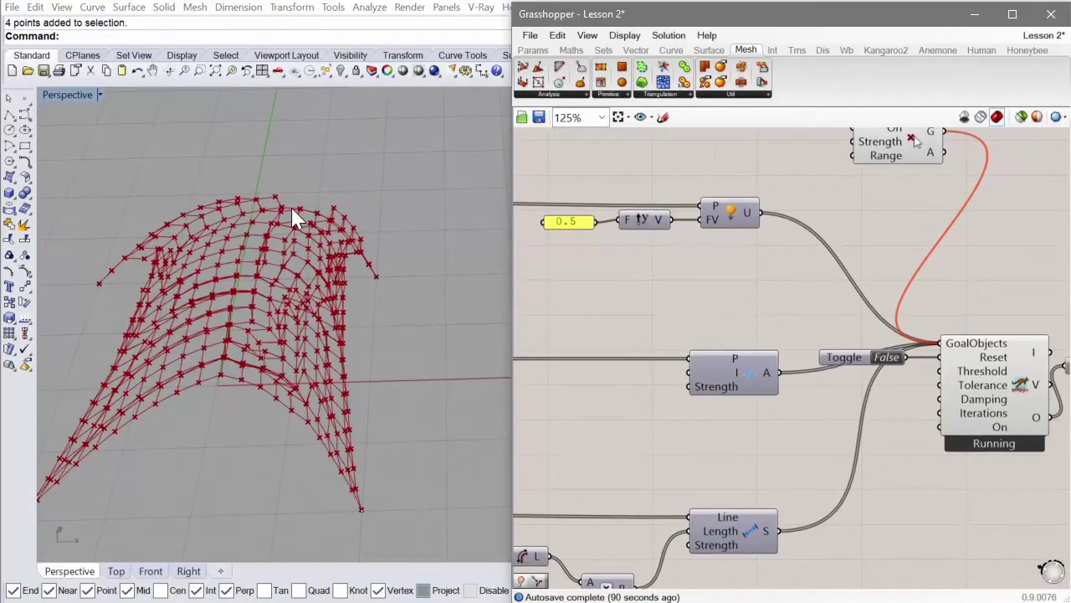
{"action": "right_click_drag", "start_coordinate": [615, 332], "coordinate": [679, 337]}
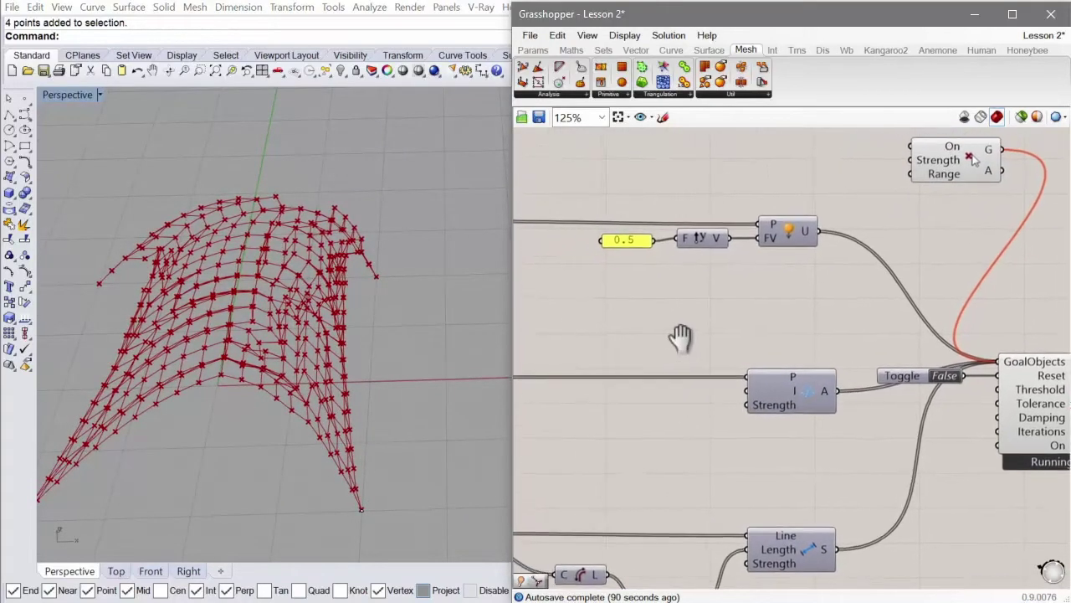
{"action": "scroll", "coordinate": [737, 240], "scroll_direction": "up", "scroll_amount": 5}
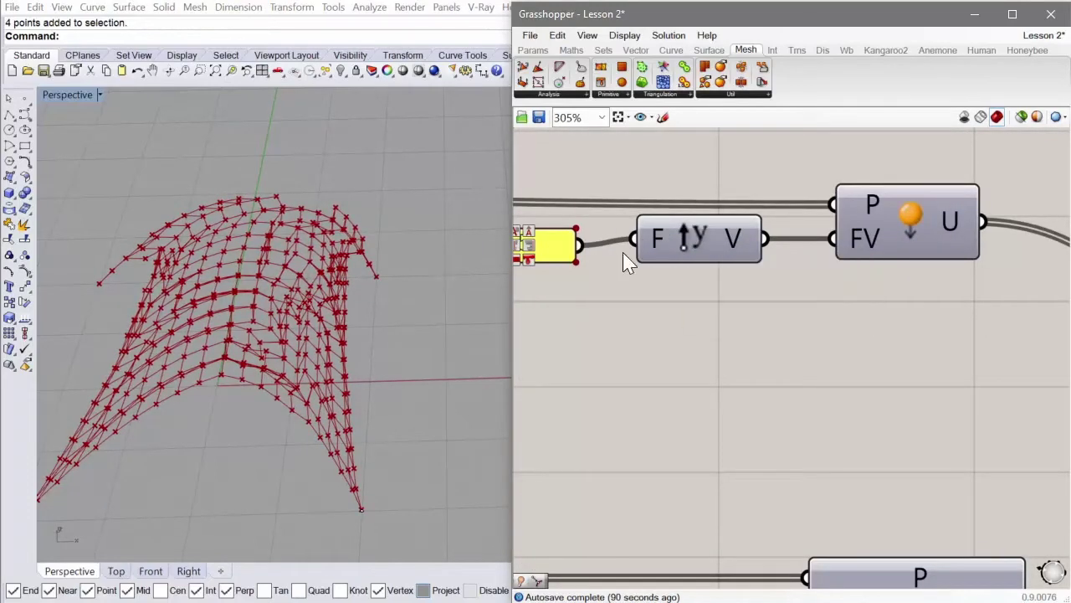
{"action": "right_click_drag", "start_coordinate": [405, 400], "coordinate": [381, 326]}
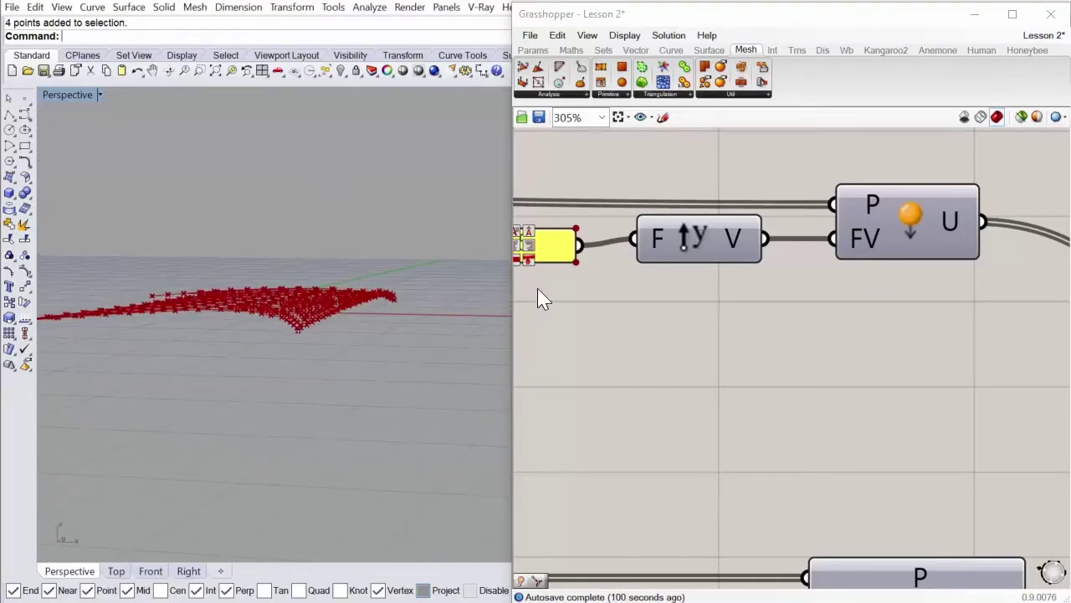
{"action": "scroll", "coordinate": [618, 281], "scroll_direction": "down", "scroll_amount": 3}
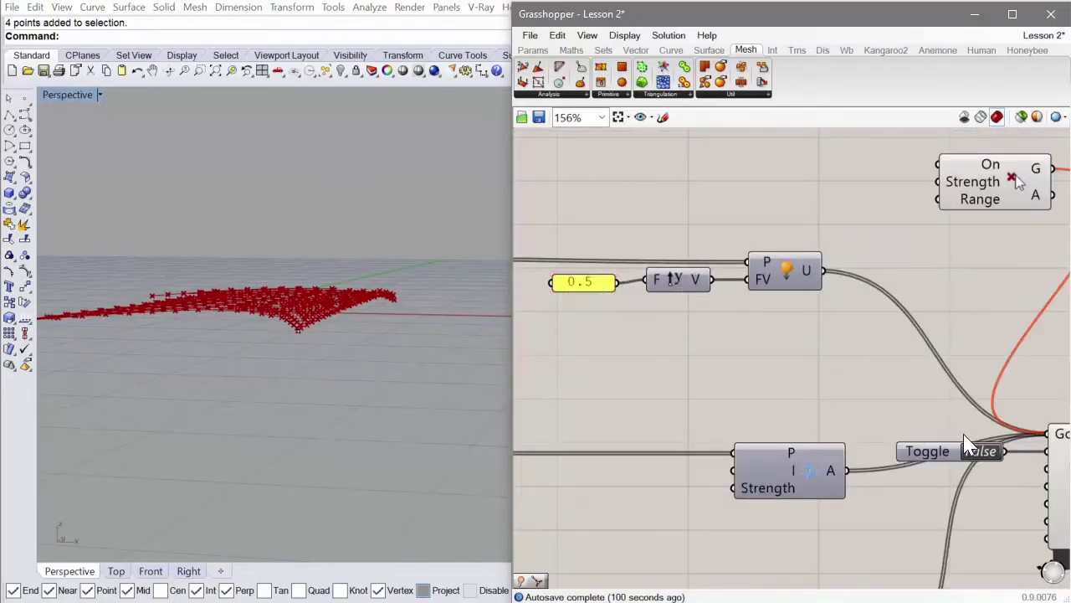
Reset the simulation and replace Unit Y with Unit Z for the 0.5 load vector
{"action": "double_click", "coordinate": [982, 452]}
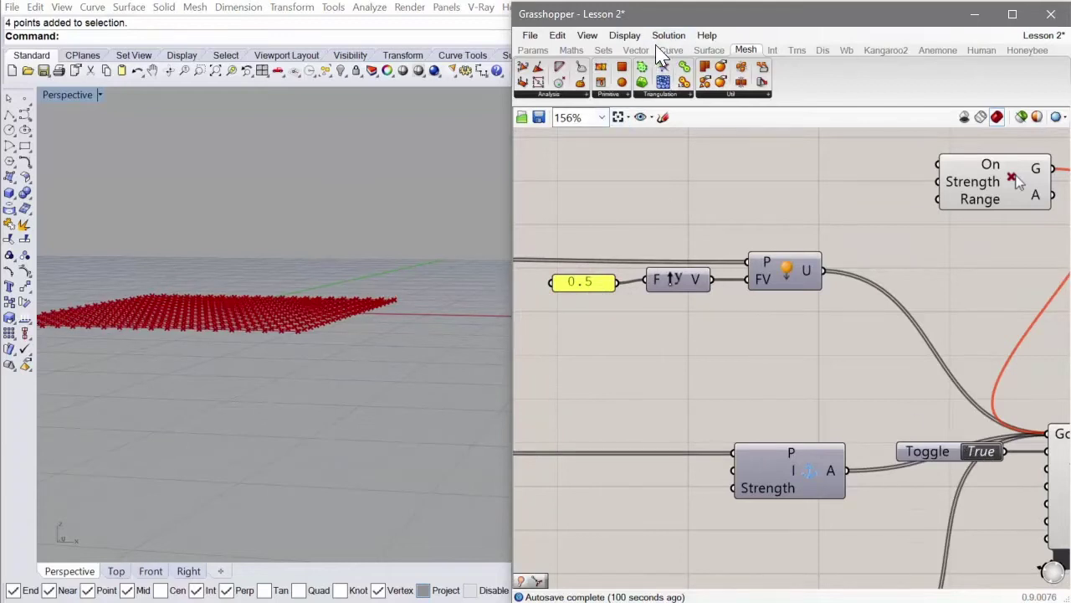
{"action": "left_click", "coordinate": [738, 95]}
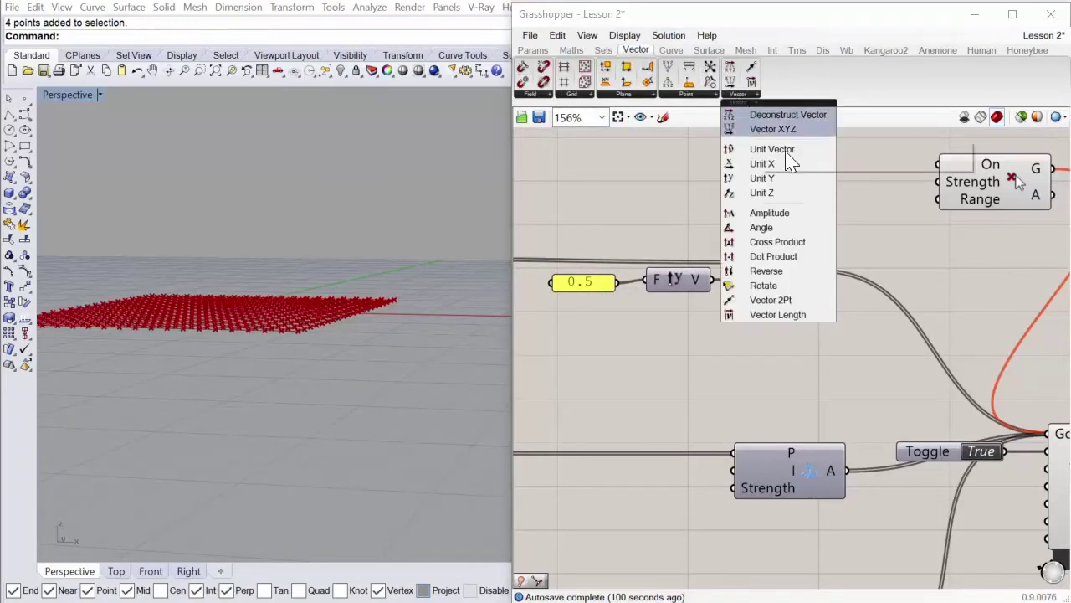
{"action": "left_click_drag", "start_coordinate": [805, 190], "coordinate": [625, 298]}
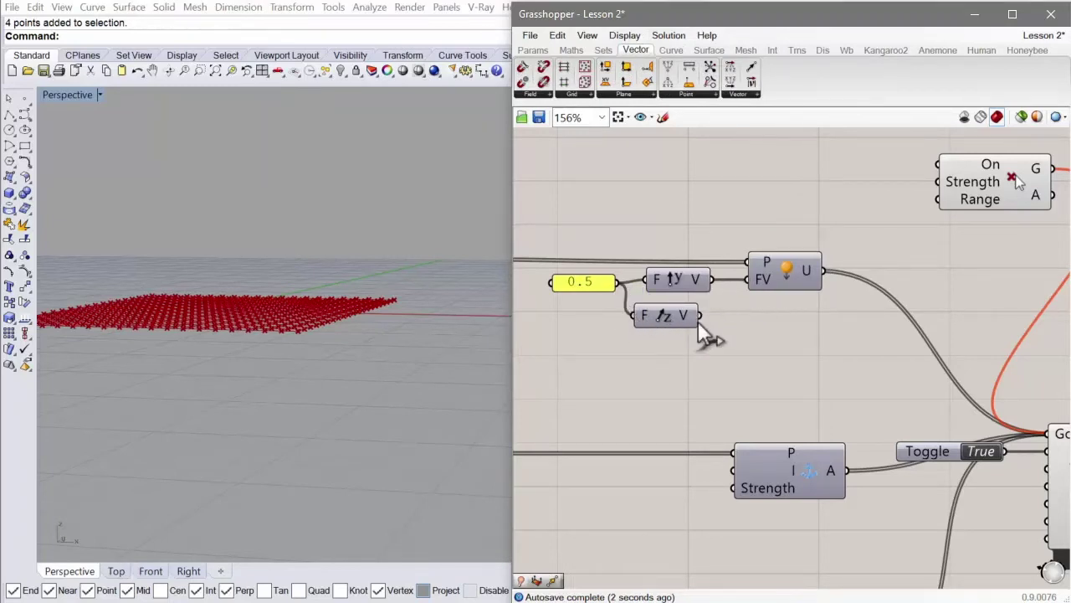
{"action": "key", "text": "Delete"}
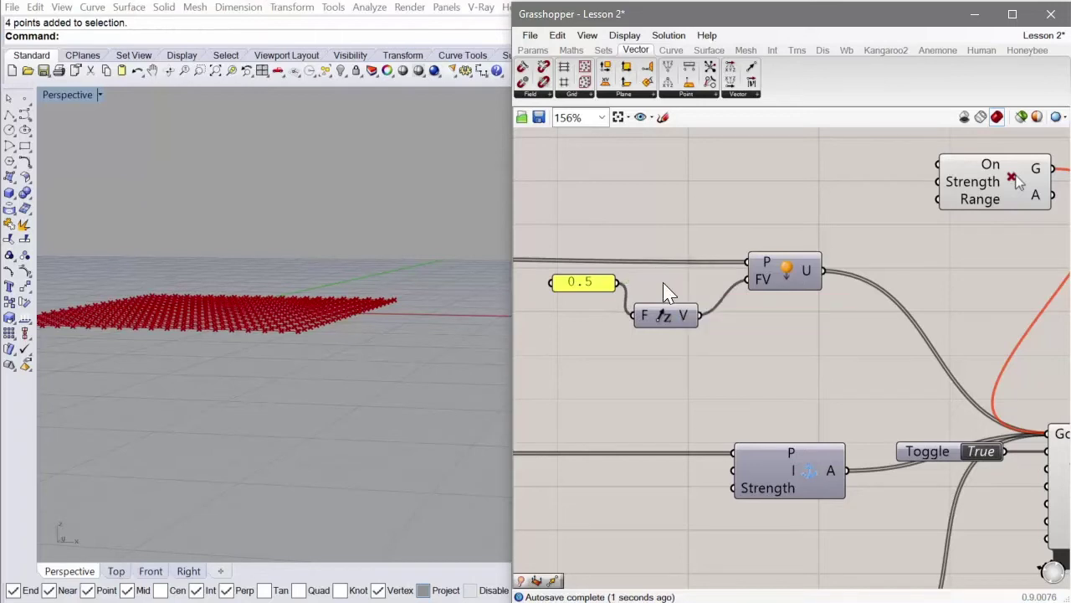
{"action": "left_click_drag", "start_coordinate": [675, 316], "coordinate": [686, 286]}
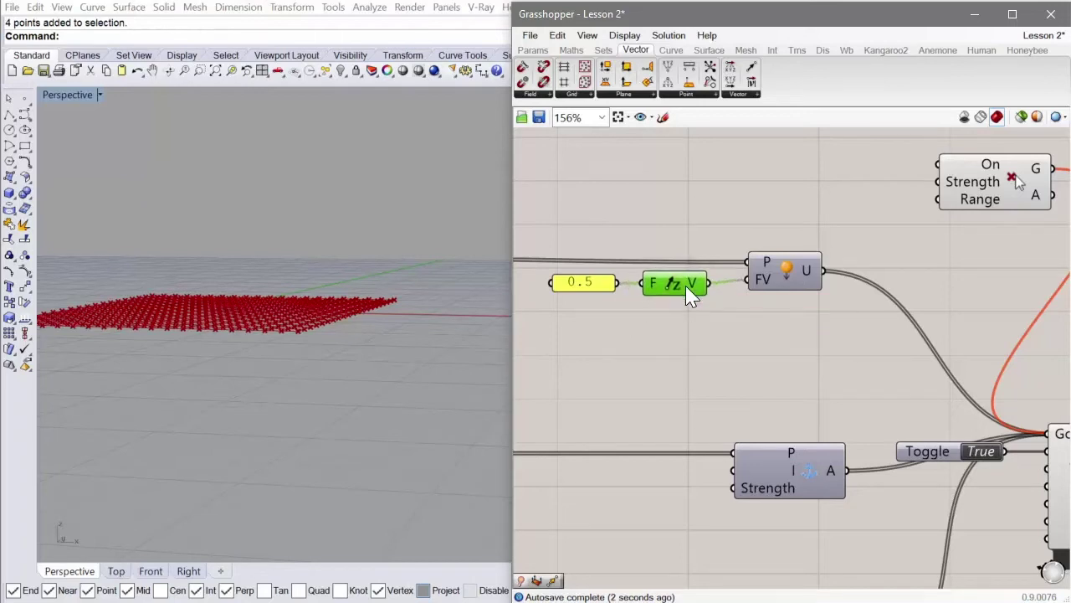
Rerun the solver and orbit to watch the grid rise into a four-legged dome
{"action": "left_click", "coordinate": [990, 453]}
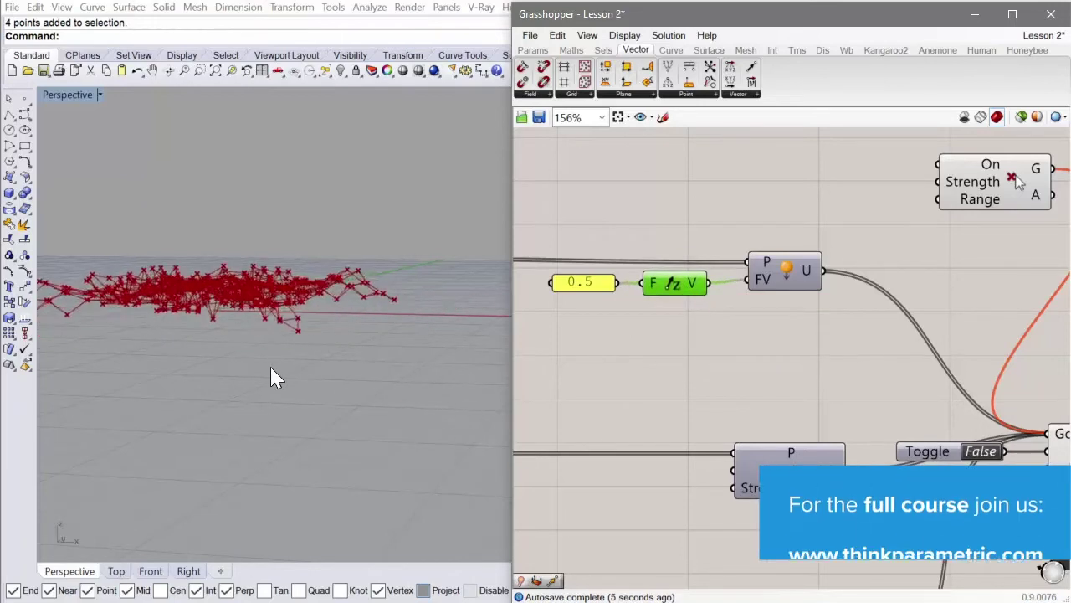
{"action": "right_click_drag", "start_coordinate": [268, 377], "coordinate": [339, 360]}
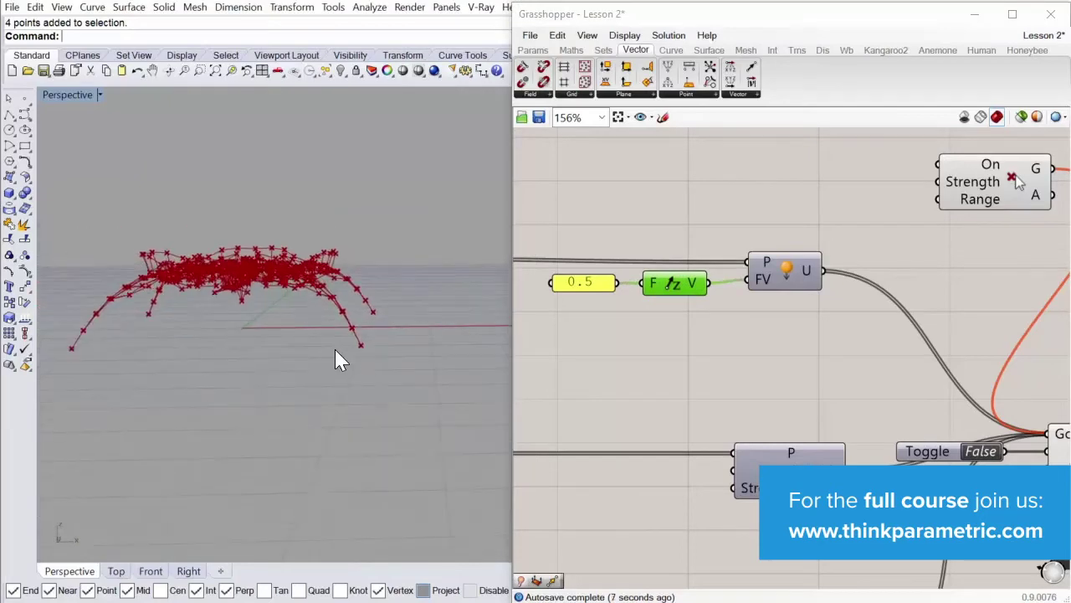
{"action": "mouse_move", "coordinate": [230, 246]}
{"action": "right_mouse_down"}
{"action": "mouse_move", "coordinate": [222, 215]}
{"action": "mouse_move", "coordinate": [359, 276]}
{"action": "mouse_move", "coordinate": [318, 275]}
{"action": "mouse_move", "coordinate": [302, 289]}
{"action": "mouse_move", "coordinate": [311, 351]}
{"action": "mouse_move", "coordinate": [287, 338]}
{"action": "mouse_move", "coordinate": [266, 276]}
{"action": "mouse_move", "coordinate": [276, 179]}
{"action": "mouse_move", "coordinate": [354, 287]}
{"action": "mouse_move", "coordinate": [329, 268]}
{"action": "mouse_move", "coordinate": [211, 326]}
{"action": "mouse_move", "coordinate": [287, 323]}
{"action": "mouse_move", "coordinate": [260, 306]}
{"action": "mouse_move", "coordinate": [234, 327]}
{"action": "mouse_move", "coordinate": [287, 326]}
{"action": "mouse_move", "coordinate": [180, 330]}
{"action": "mouse_move", "coordinate": [243, 306]}
{"action": "mouse_move", "coordinate": [334, 299]}
{"action": "mouse_move", "coordinate": [339, 364]}
{"action": "mouse_move", "coordinate": [306, 347]}
{"action": "right_mouse_up"}
{"action": "right_click_drag", "start_coordinate": [359, 327], "coordinate": [478, 346]}
{"action": "scroll", "coordinate": [608, 340], "scroll_direction": "down", "scroll_amount": 5}
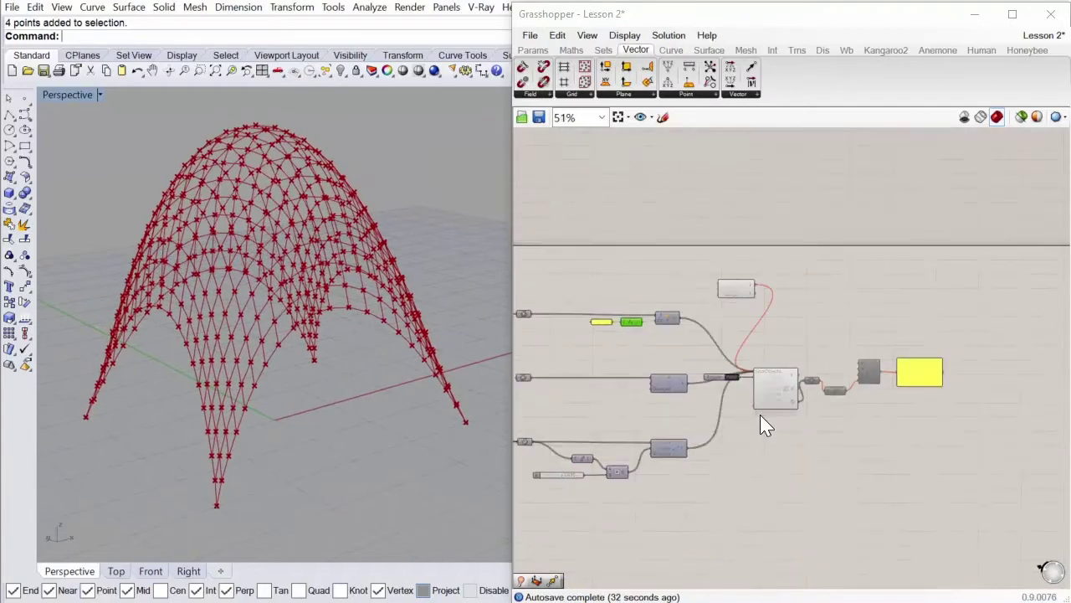
{"action": "scroll", "coordinate": [759, 414], "scroll_direction": "up", "scroll_amount": 5}
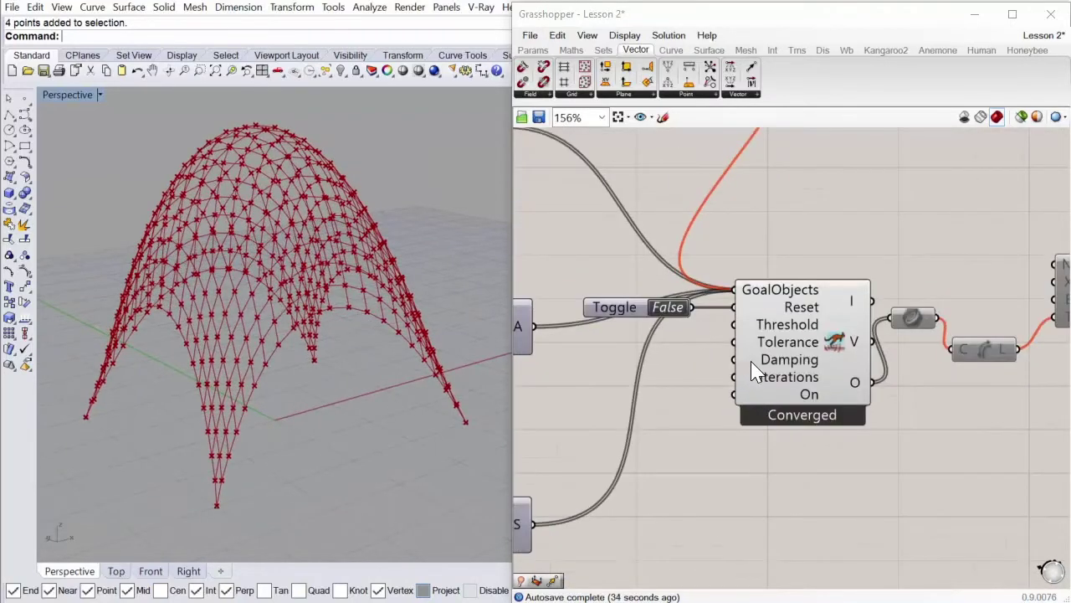
Set the solver's Iterations to 20, then toggle reset True and back to False
{"action": "mouse_move", "coordinate": [759, 381]}
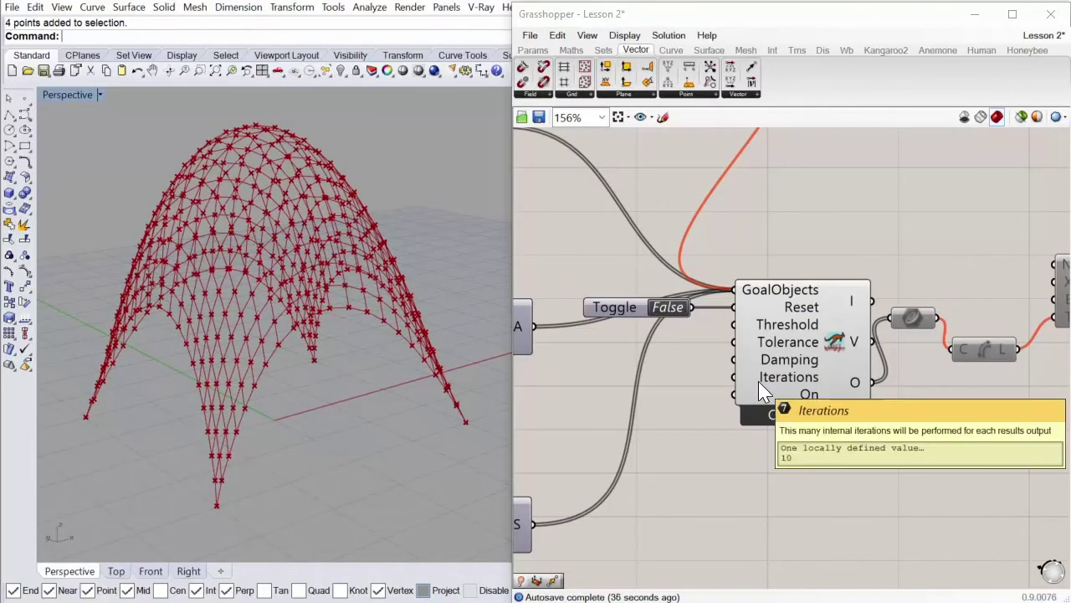
{"action": "right_click", "coordinate": [758, 379]}
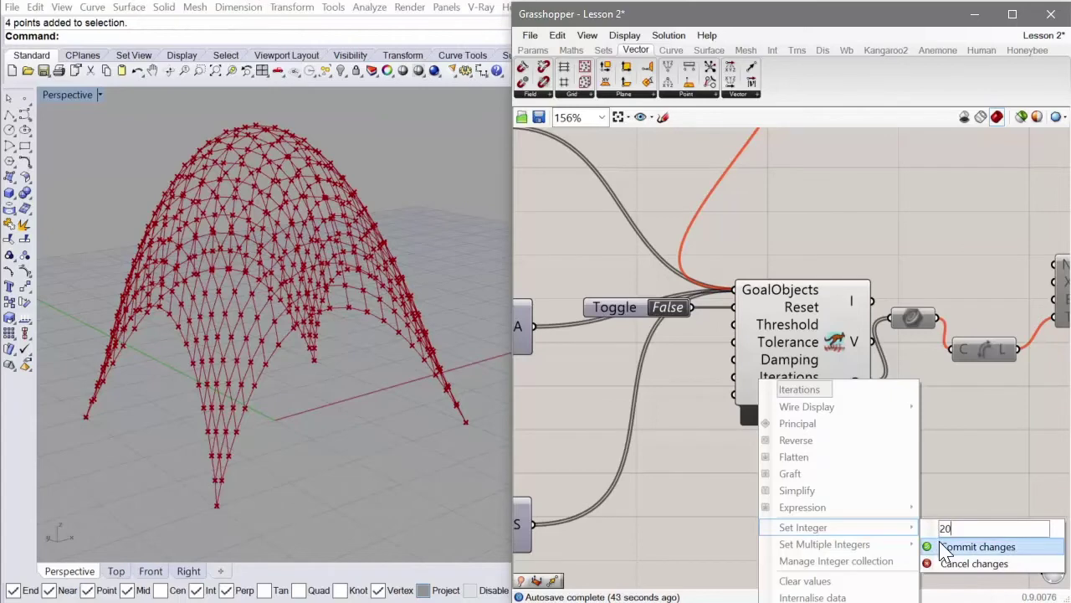
{"action": "left_click", "coordinate": [943, 549]}
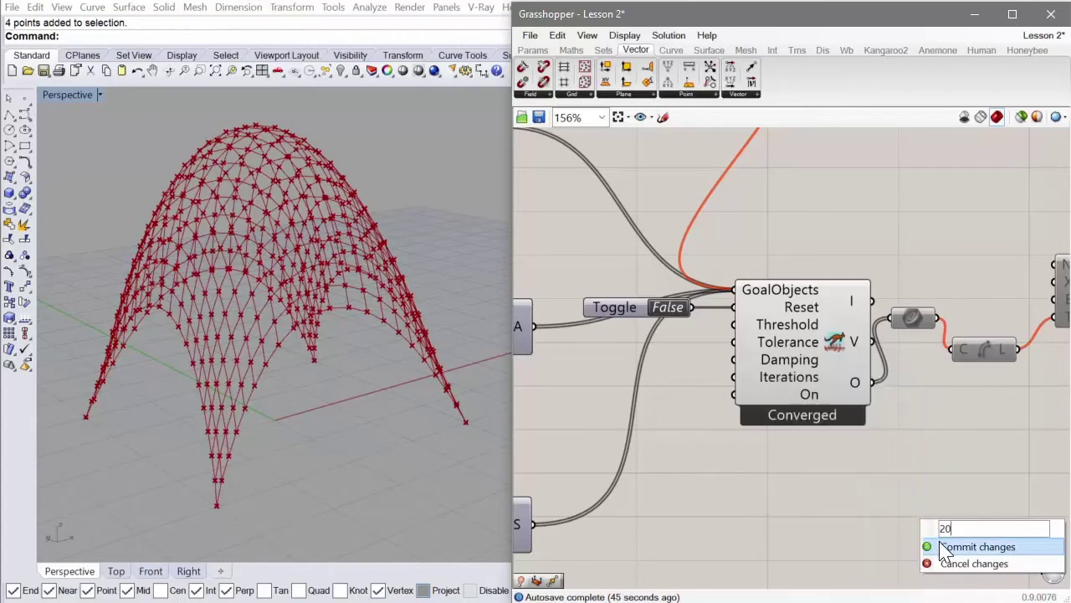
{"action": "double_click", "coordinate": [669, 310]}
{"action": "double_click", "coordinate": [670, 308]}
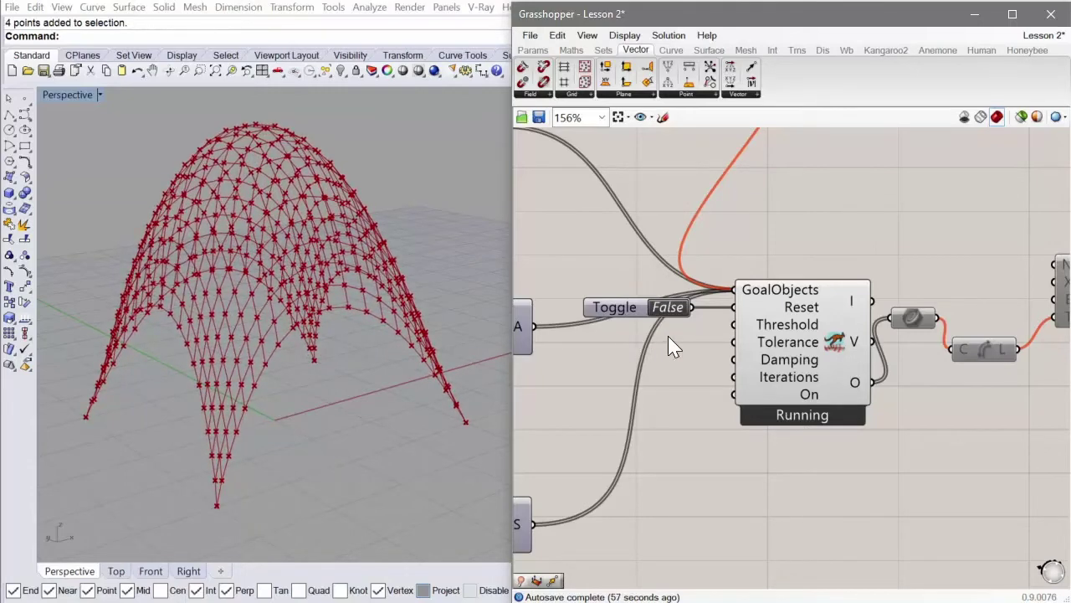
Drag the B multiplier slider from 1.485 down to 1.211, orbiting to check the flatter dome
{"action": "scroll", "coordinate": [667, 336], "scroll_direction": "down", "scroll_amount": 5}
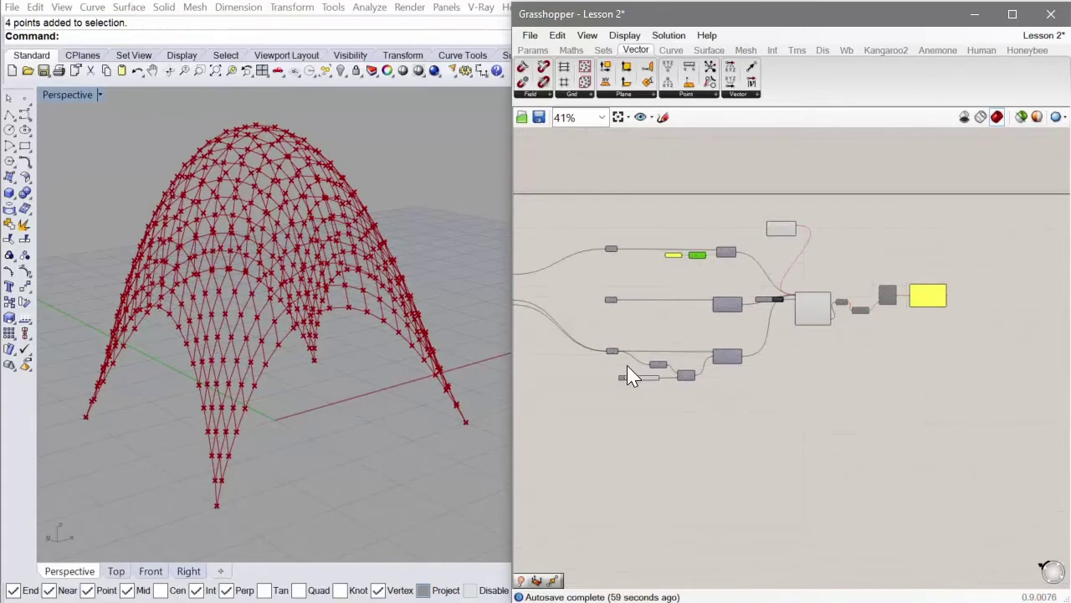
{"action": "scroll", "coordinate": [629, 370], "scroll_direction": "up", "scroll_amount": 8}
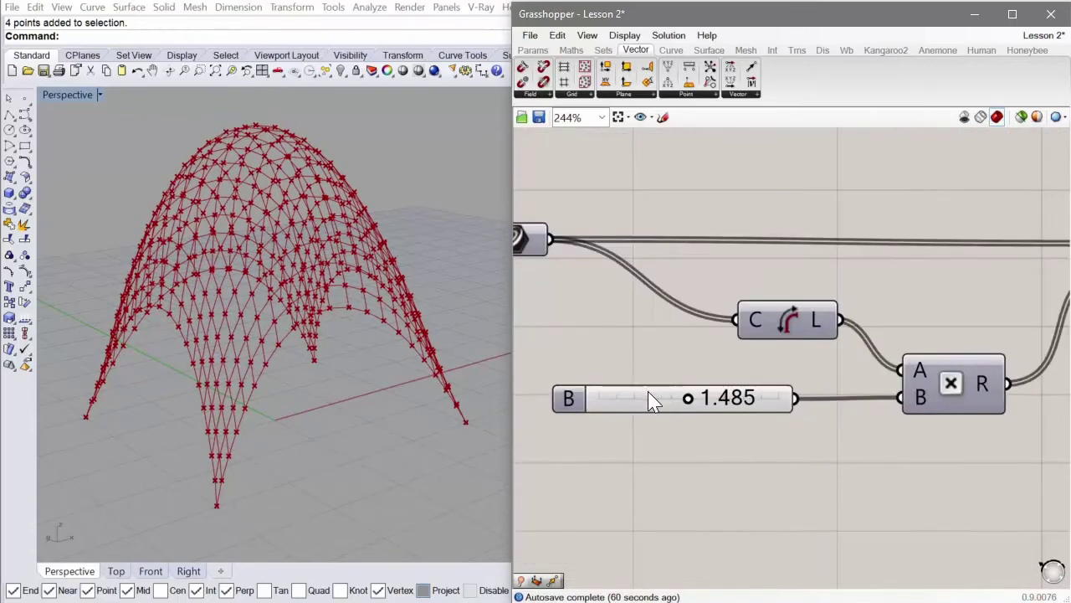
{"action": "scroll", "coordinate": [653, 400], "scroll_direction": "up", "scroll_amount": 3}
{"action": "right_click_drag", "start_coordinate": [358, 323], "coordinate": [255, 368]}
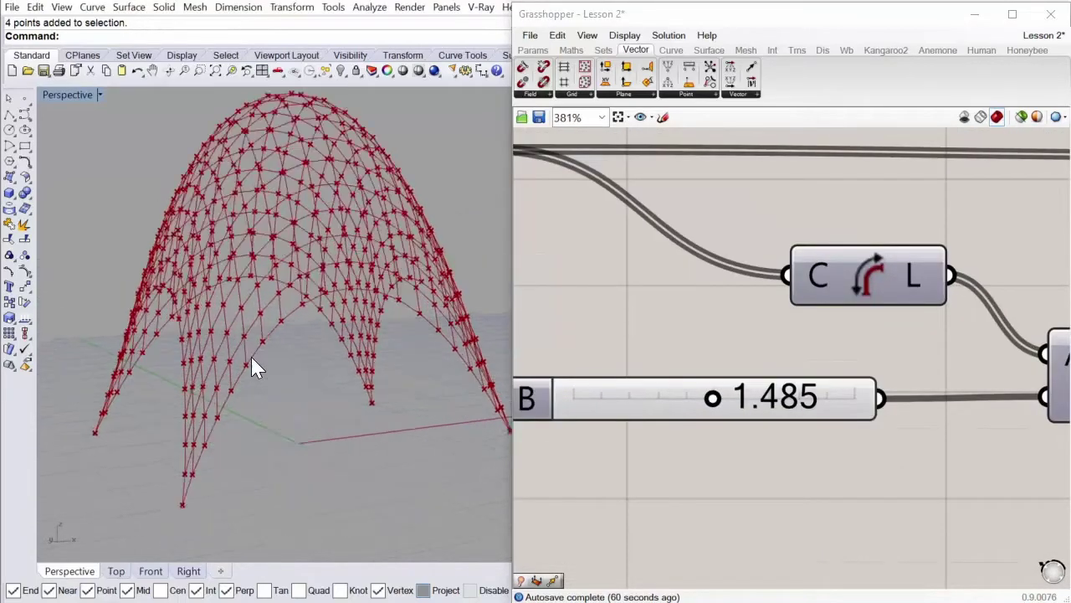
{"action": "scroll", "coordinate": [253, 359], "scroll_direction": "up", "scroll_amount": 3}
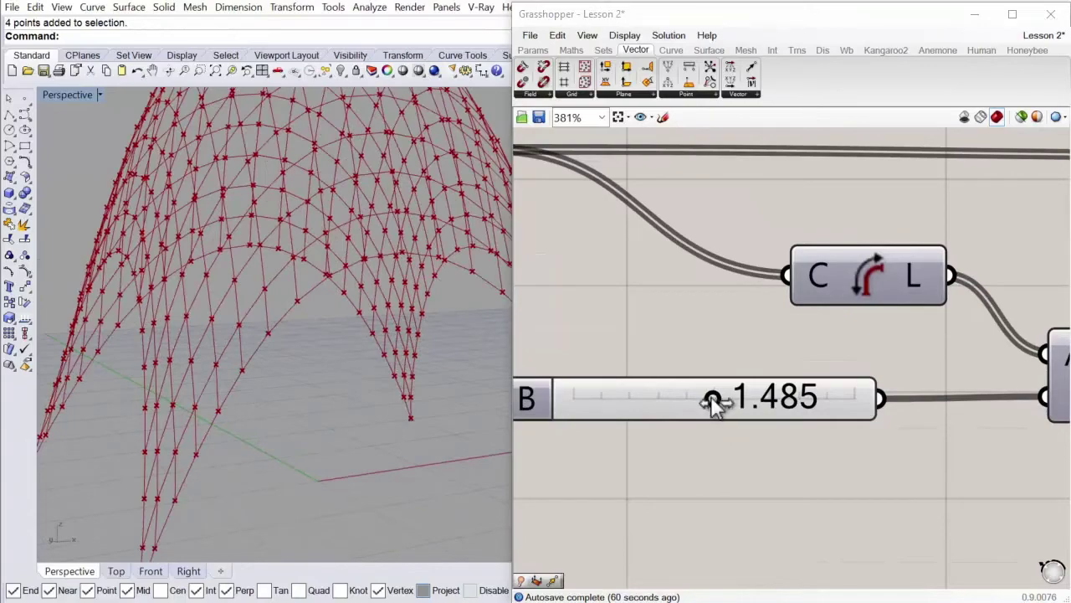
{"action": "left_click_drag", "start_coordinate": [713, 402], "coordinate": [696, 402]}
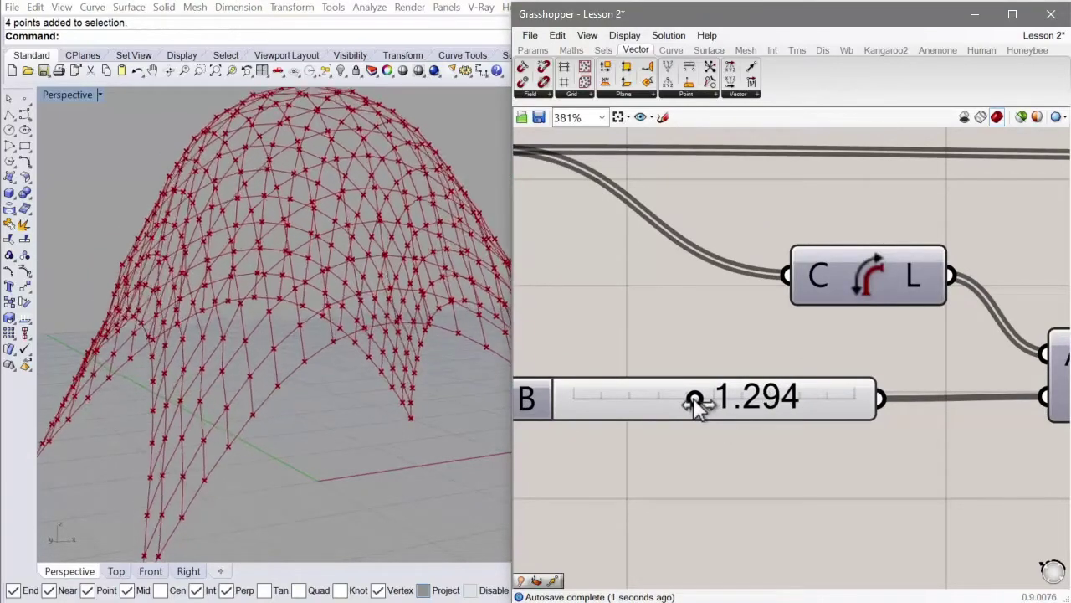
{"action": "right_click_drag", "start_coordinate": [471, 383], "coordinate": [327, 368]}
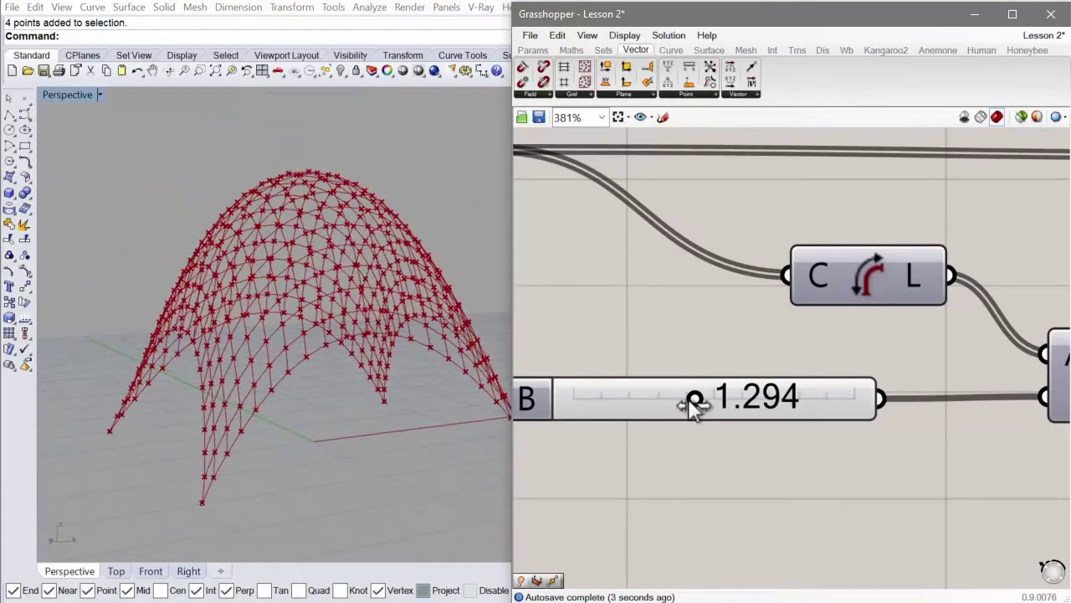
{"action": "mouse_move", "coordinate": [695, 404]}
{"action": "left_mouse_down"}
{"action": "mouse_move", "coordinate": [671, 406]}
{"action": "mouse_move", "coordinate": [688, 405]}
{"action": "left_mouse_up"}
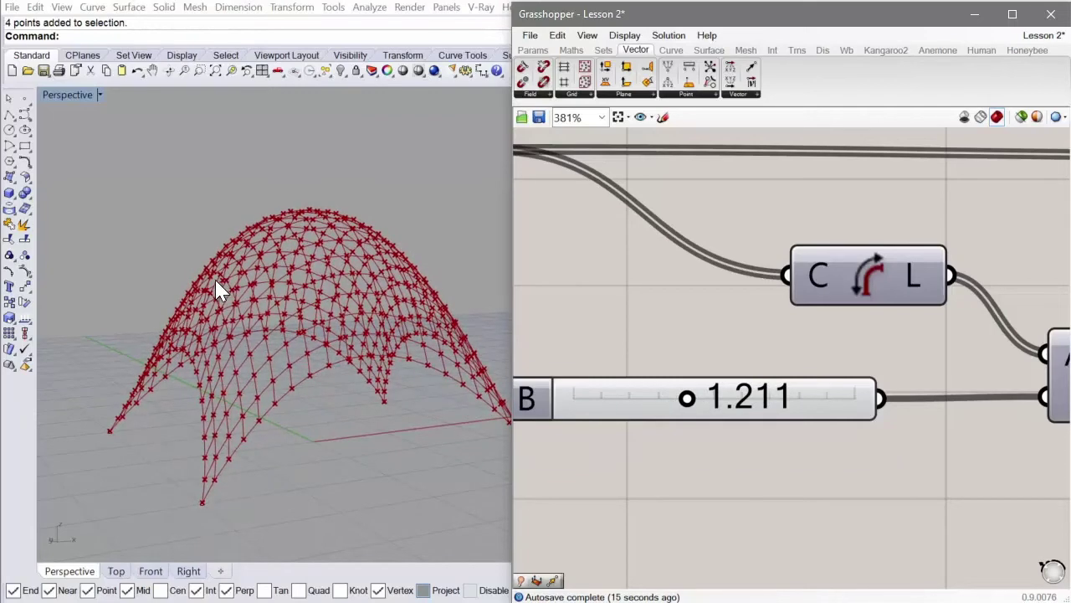
{"action": "right_click_drag", "start_coordinate": [215, 280], "coordinate": [276, 330]}
{"action": "scroll", "coordinate": [387, 325], "scroll_direction": "up", "scroll_amount": 3}
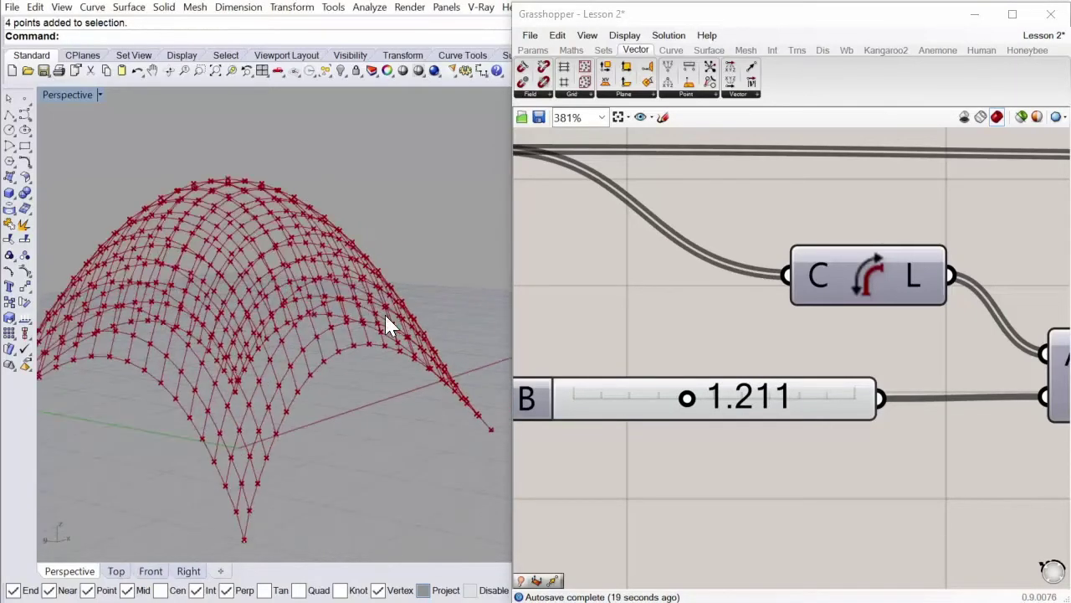
{"action": "right_click_drag", "start_coordinate": [387, 325], "coordinate": [251, 376]}
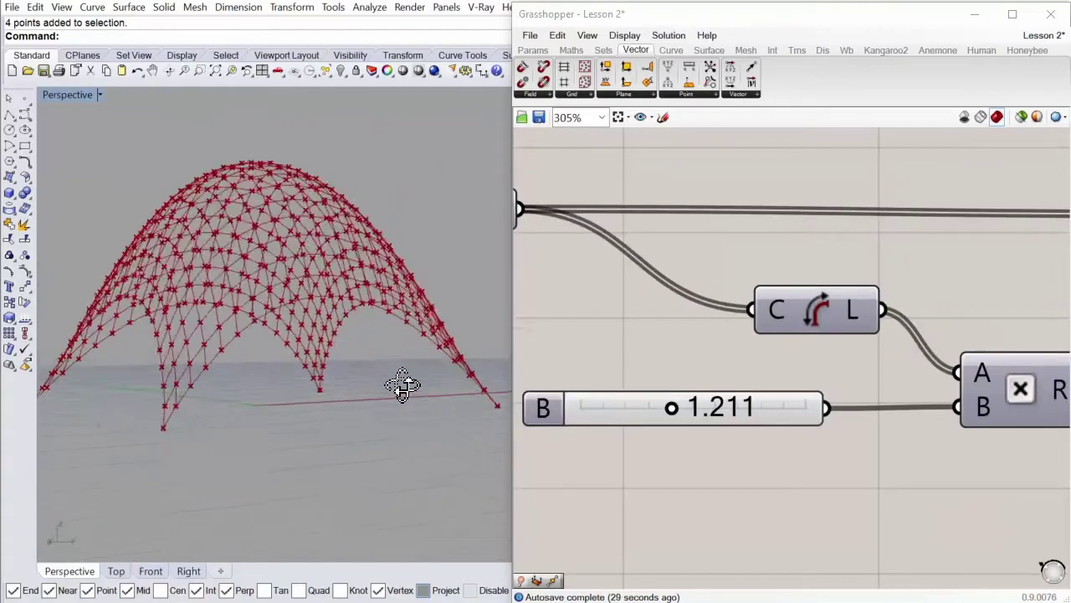
{"action": "right_click_drag", "start_coordinate": [402, 382], "coordinate": [332, 383]}
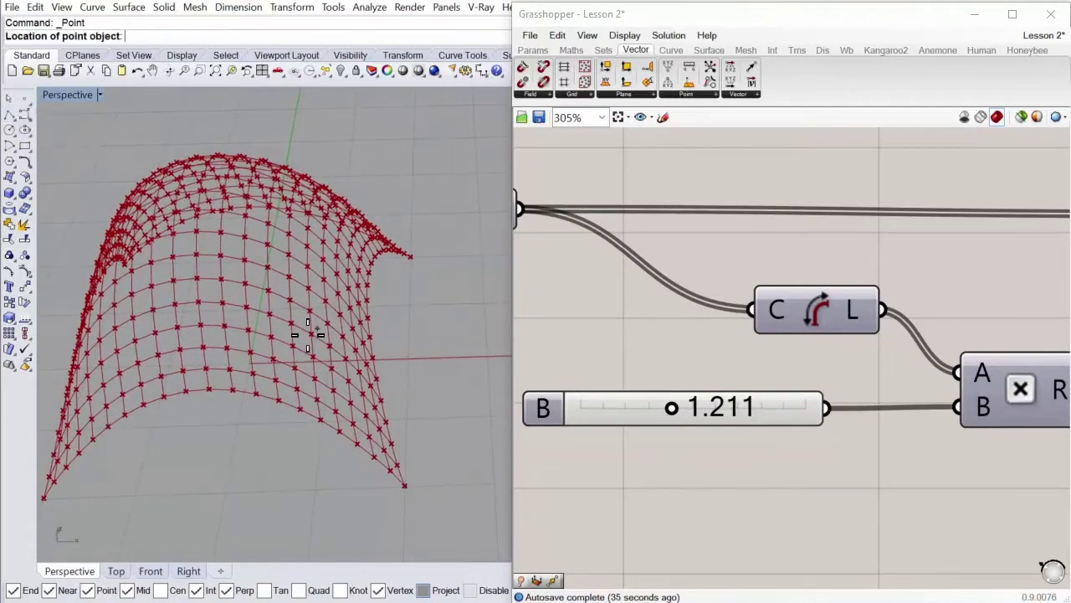
Reposition a support point in the Perspective viewport, checking the re-solved mesh from lower angles
{"action": "right_click_drag", "start_coordinate": [431, 379], "coordinate": [201, 389]}
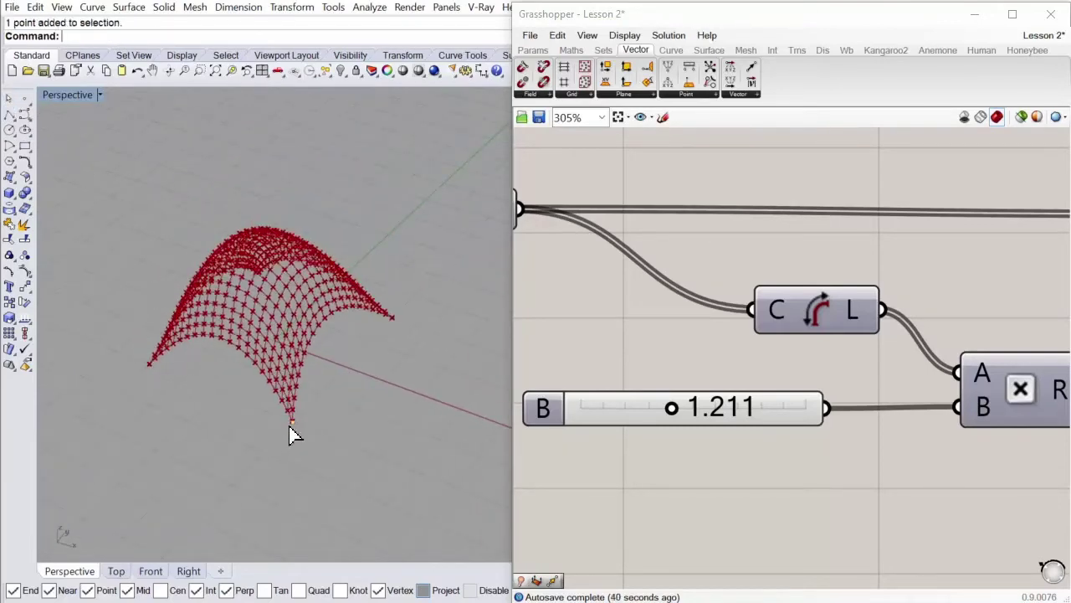
{"action": "left_click_drag", "start_coordinate": [289, 425], "coordinate": [310, 513]}
{"action": "right_click_drag", "start_coordinate": [234, 502], "coordinate": [325, 446]}
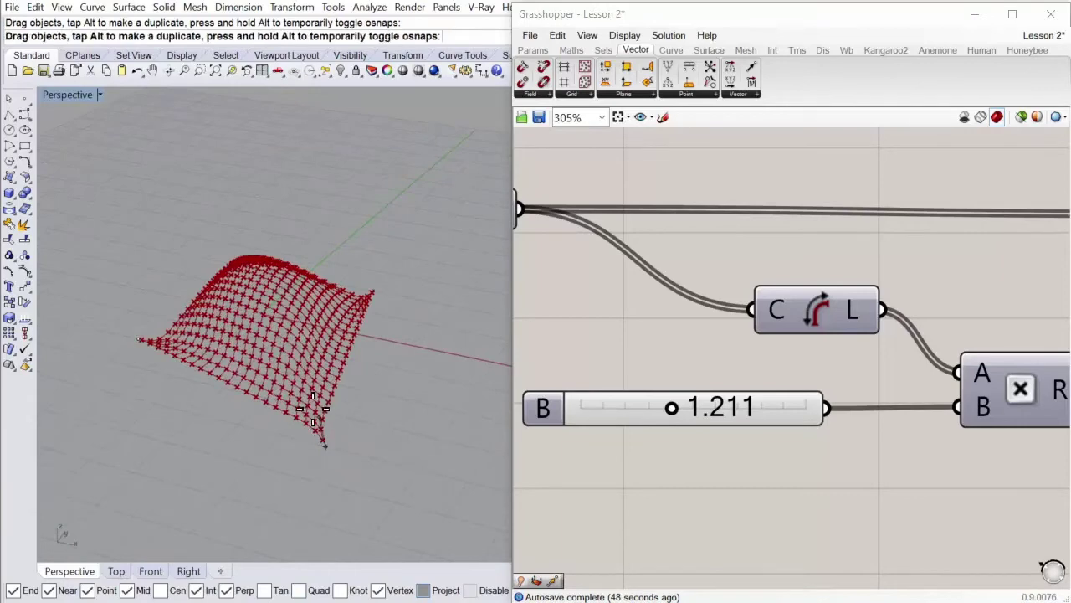
{"action": "left_click_drag", "start_coordinate": [307, 404], "coordinate": [301, 411]}
{"action": "right_click_drag", "start_coordinate": [299, 425], "coordinate": [362, 492]}
{"action": "mouse_move", "coordinate": [307, 435]}
{"action": "left_mouse_down"}
{"action": "mouse_move", "coordinate": [293, 427]}
{"action": "mouse_move", "coordinate": [305, 432]}
{"action": "left_mouse_up"}
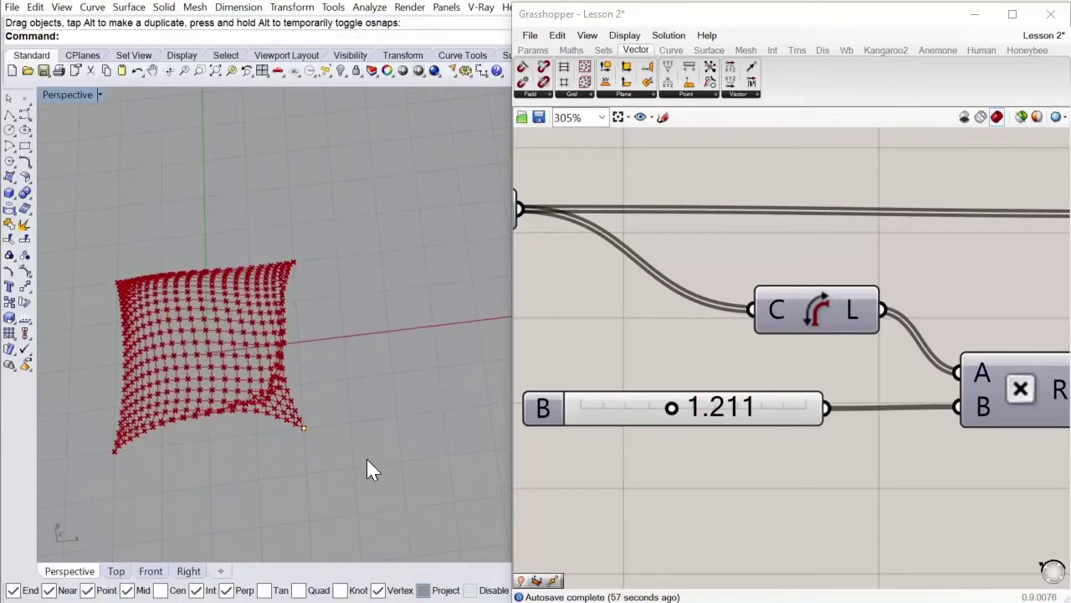
{"action": "right_click_drag", "start_coordinate": [367, 459], "coordinate": [358, 438]}
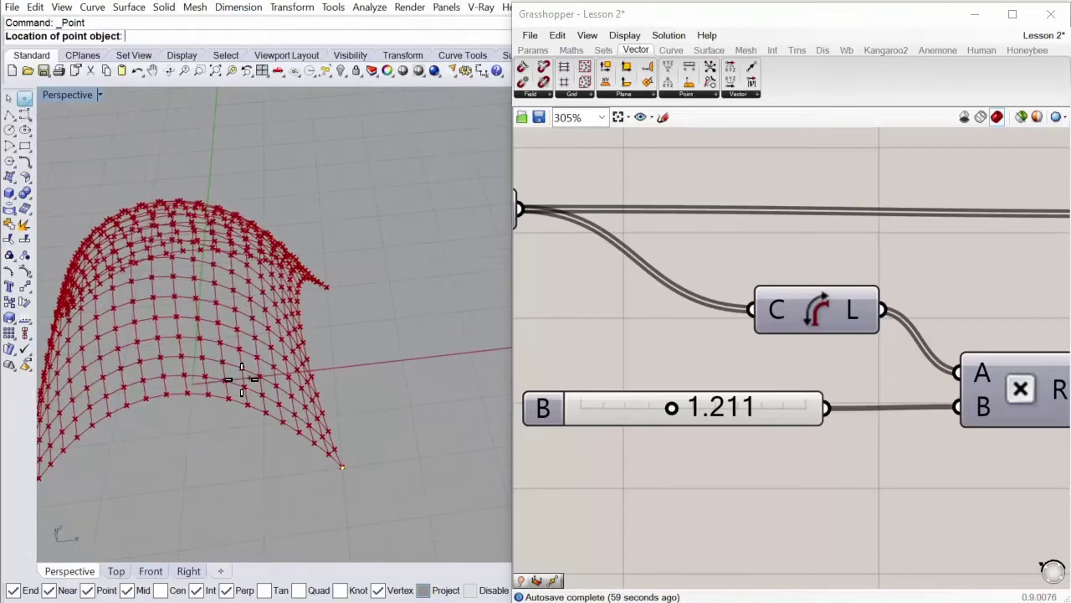
{"action": "scroll", "coordinate": [316, 402], "scroll_direction": "down", "scroll_amount": 3}
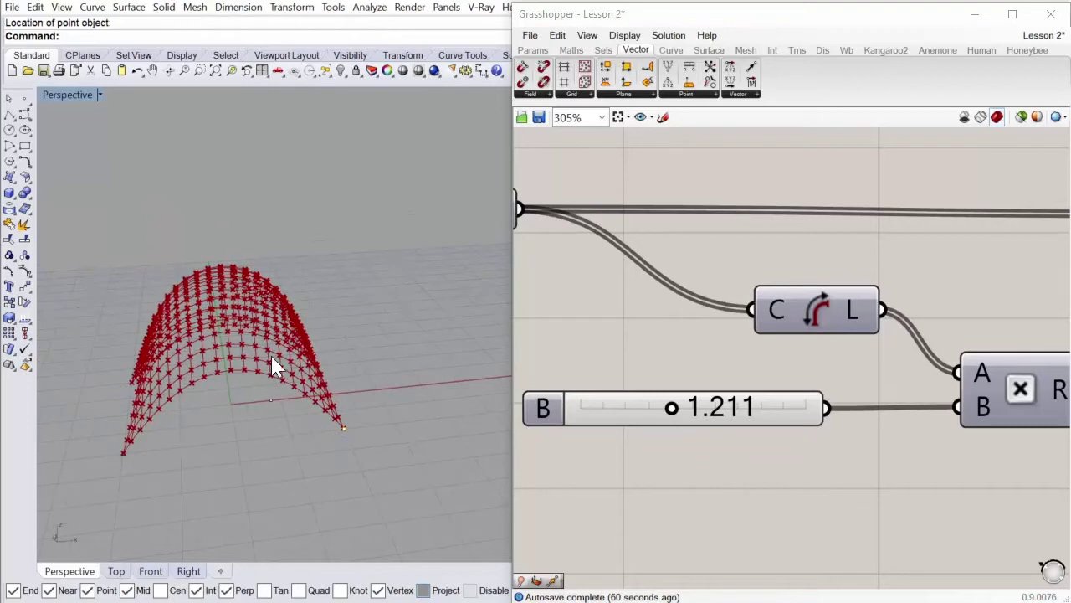
{"action": "right_click_drag", "start_coordinate": [305, 403], "coordinate": [295, 406]}
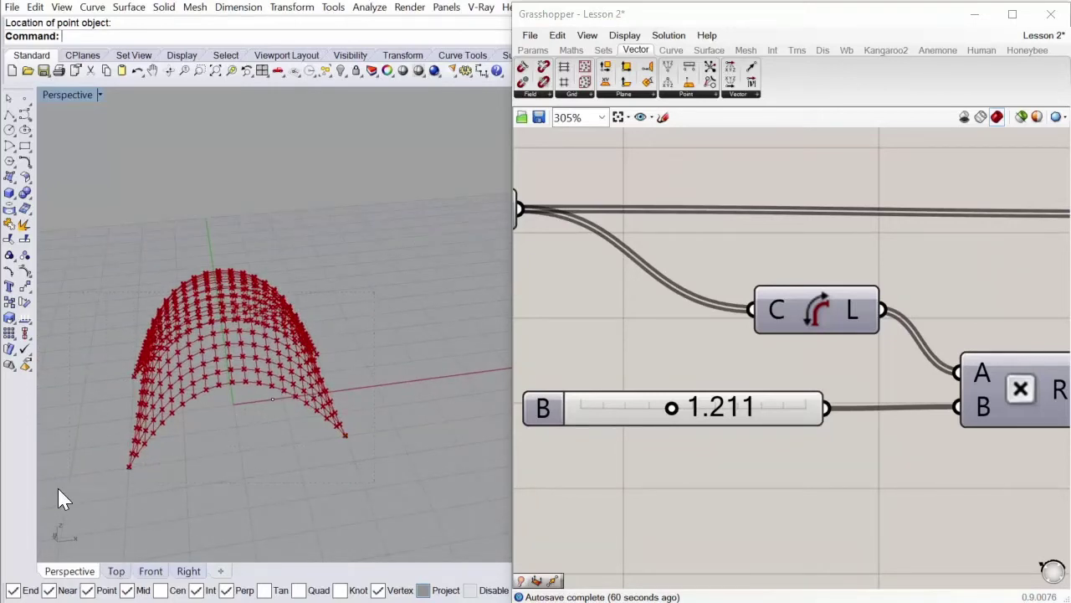
{"action": "scroll", "coordinate": [586, 393], "scroll_direction": "down", "scroll_amount": 5}
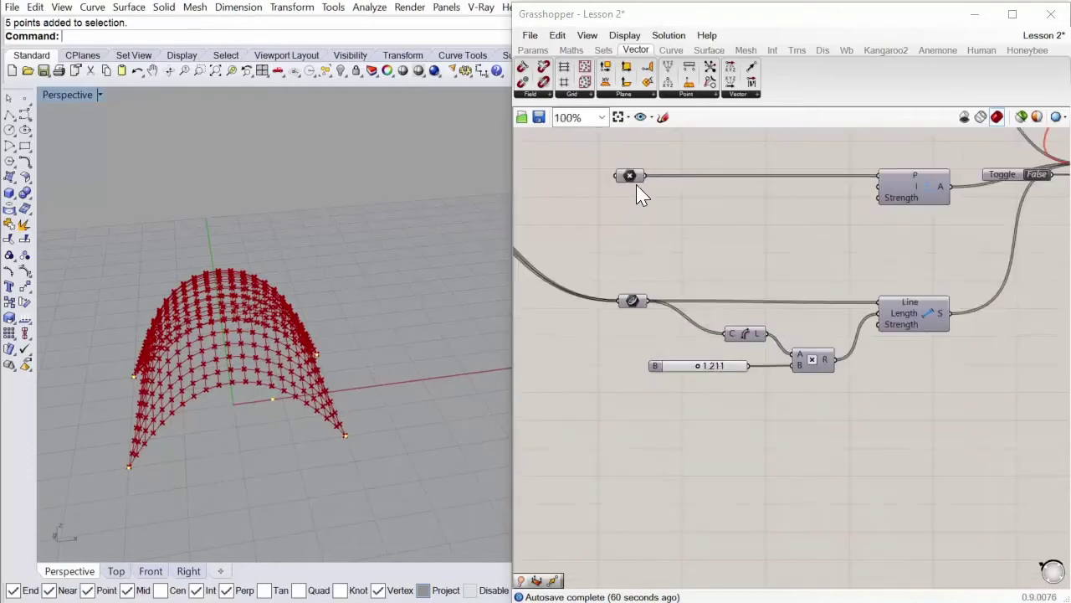
Set the five selected Rhino points as the Anchor's points
{"action": "right_click", "coordinate": [633, 176]}
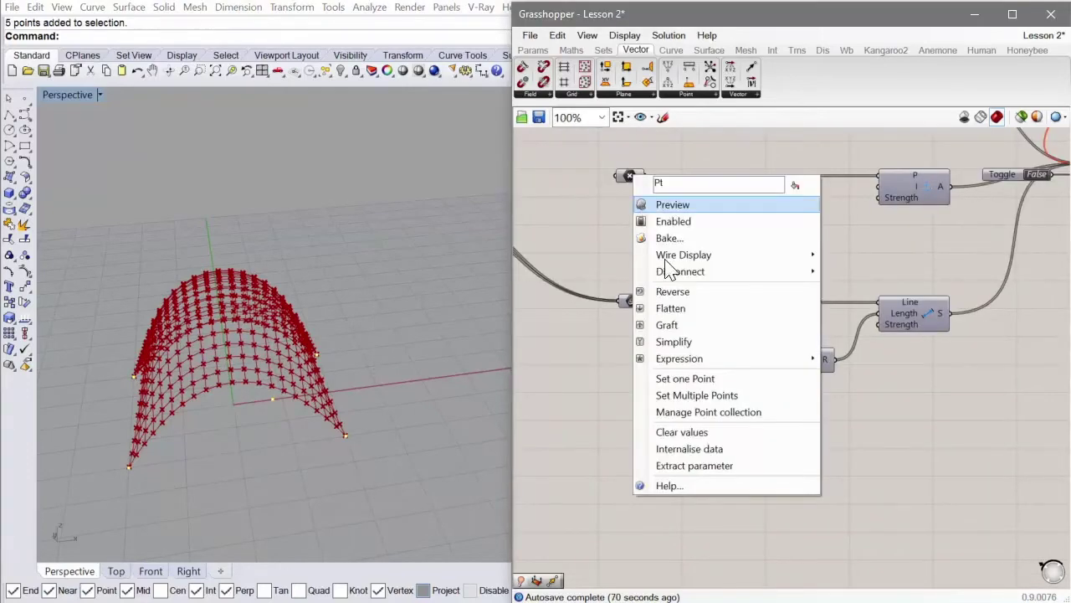
{"action": "left_click", "coordinate": [729, 397]}
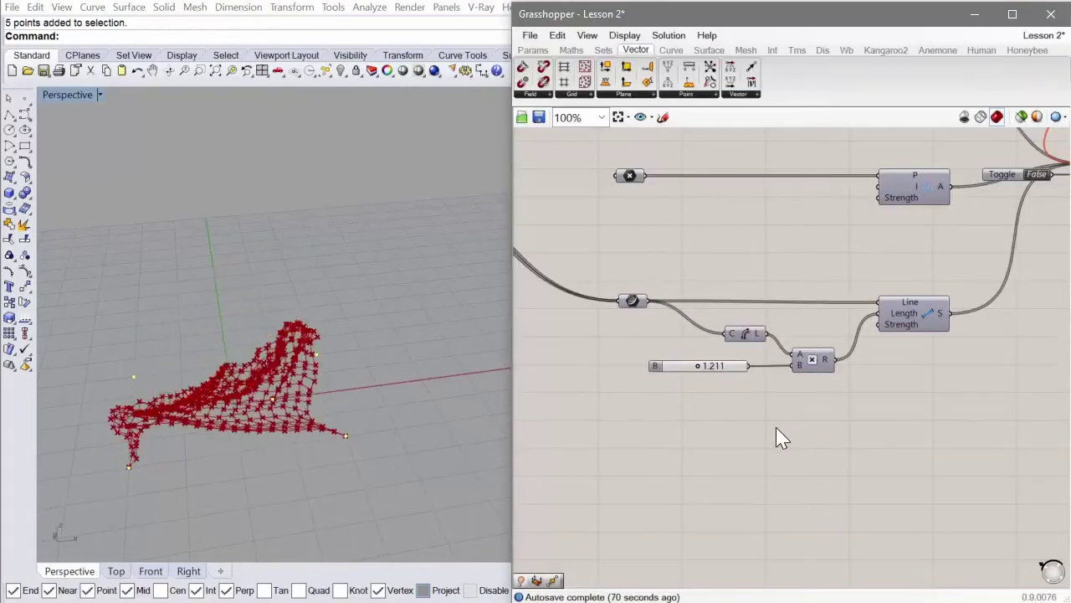
{"action": "right_click_drag", "start_coordinate": [136, 382], "coordinate": [239, 387]}
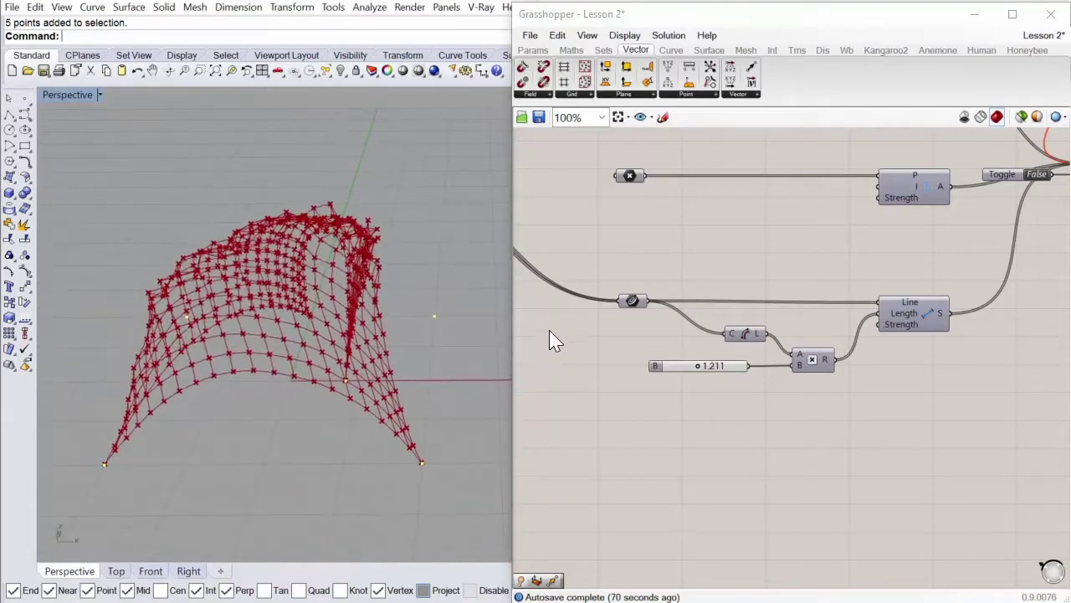
{"action": "scroll", "coordinate": [590, 322], "scroll_direction": "down", "scroll_amount": 5}
{"action": "scroll", "coordinate": [747, 276], "scroll_direction": "up", "scroll_amount": 2}
{"action": "scroll", "coordinate": [748, 276], "scroll_direction": "up", "scroll_amount": 3}
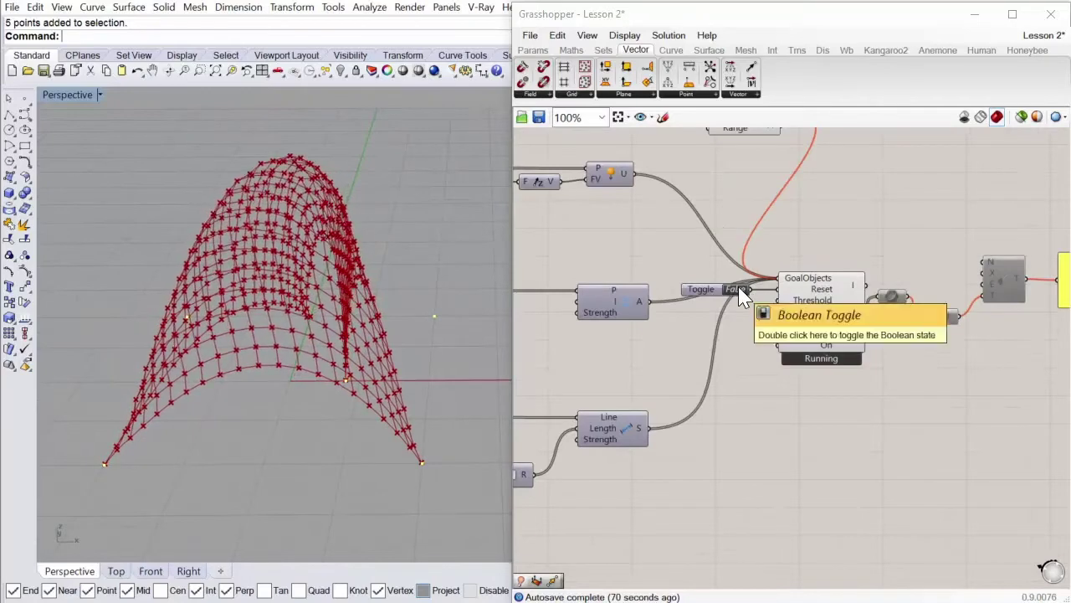
Toggle reset True and back to False to rerun the relaxation on five supports
{"action": "double_click", "coordinate": [740, 290]}
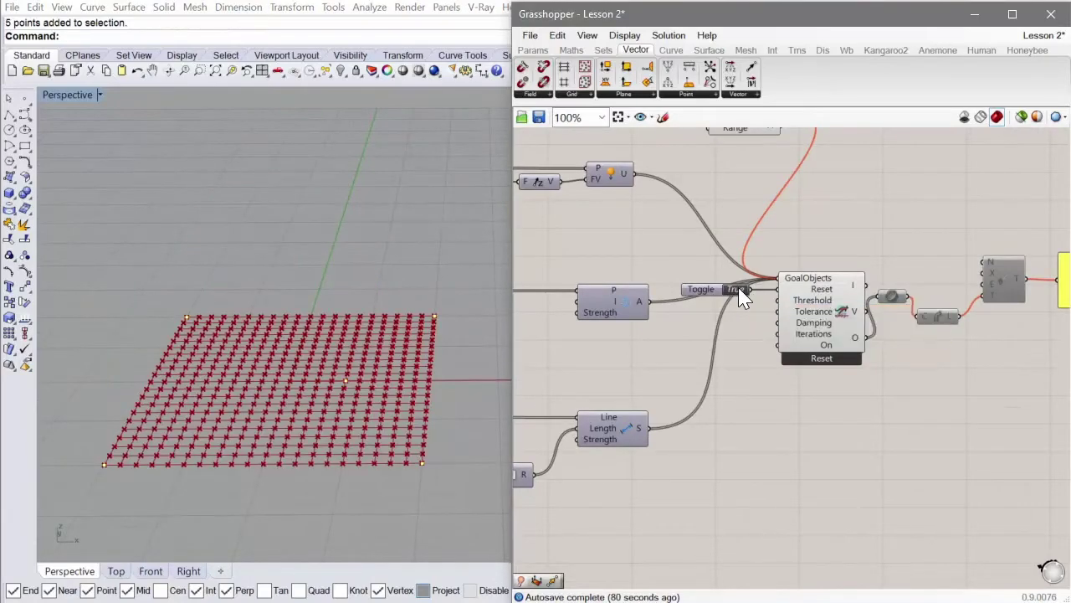
{"action": "double_click", "coordinate": [740, 292]}
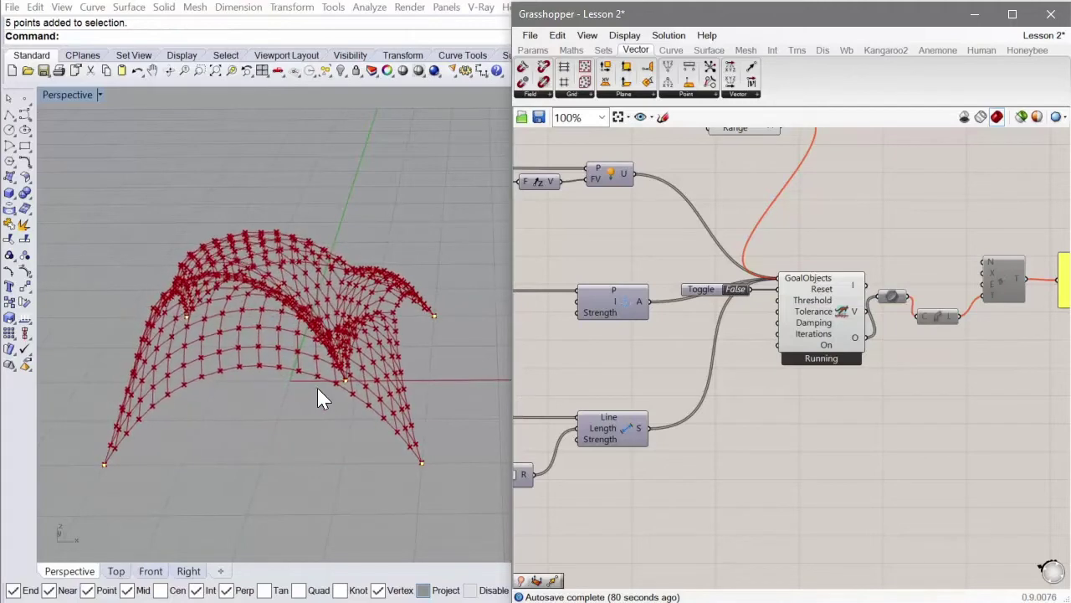
{"action": "right_click_drag", "start_coordinate": [389, 362], "coordinate": [203, 377]}
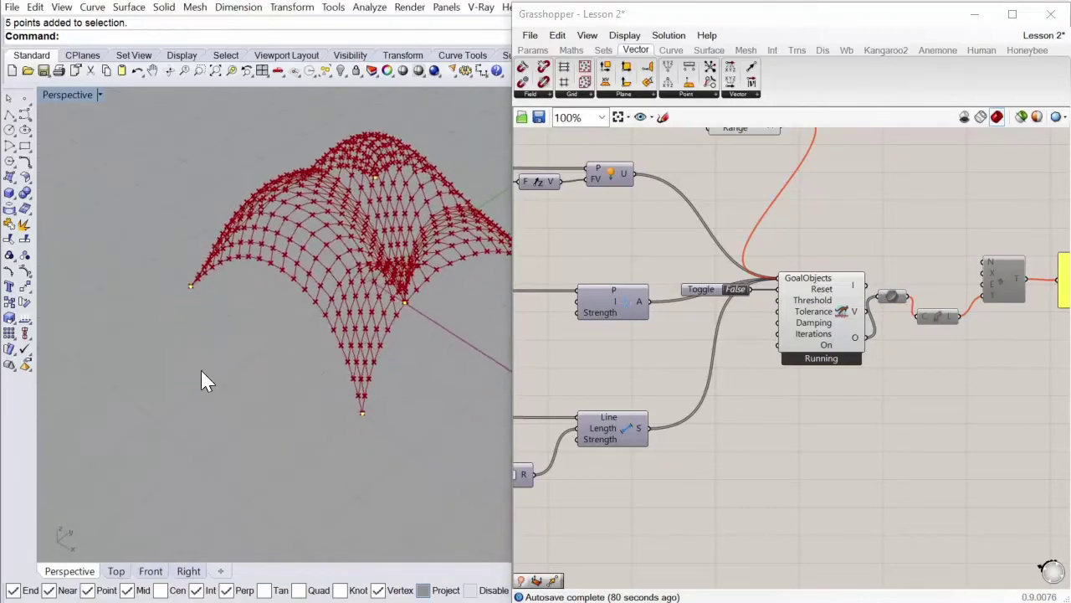
Rotate the view to the new lobes and select the Kangaroo solver to preview its mesh
{"action": "scroll", "coordinate": [351, 263], "scroll_direction": "down", "scroll_amount": 3}
{"action": "scroll", "coordinate": [411, 299], "scroll_direction": "up", "scroll_amount": 6}
{"action": "right_click_drag", "start_coordinate": [360, 300], "coordinate": [217, 335]}
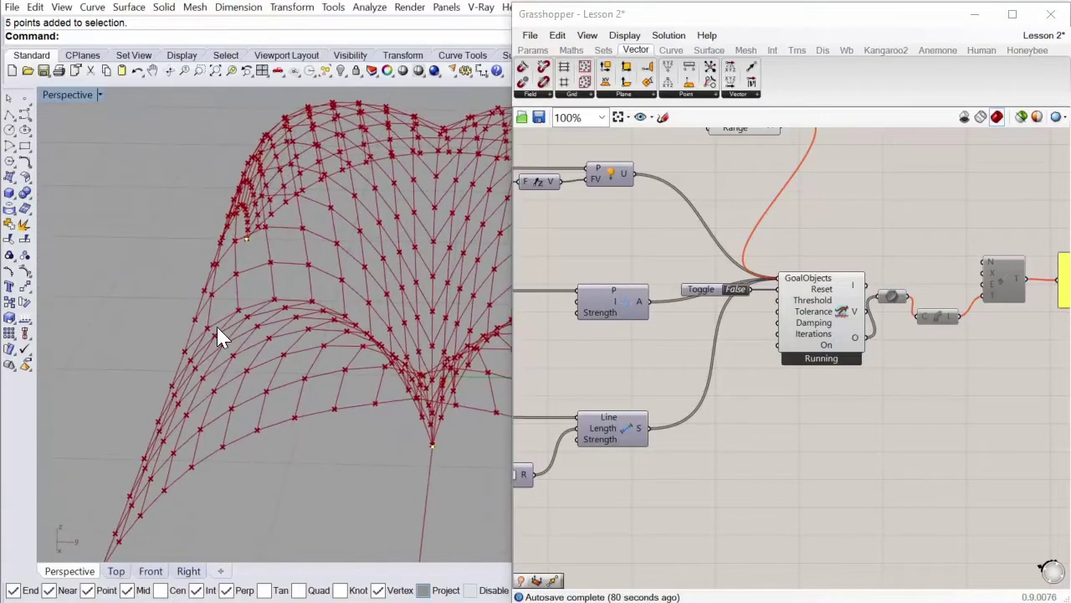
{"action": "scroll", "coordinate": [400, 339], "scroll_direction": "down", "scroll_amount": 3}
{"action": "scroll", "coordinate": [339, 350], "scroll_direction": "up", "scroll_amount": 5}
{"action": "scroll", "coordinate": [858, 384], "scroll_direction": "up", "scroll_amount": 6}
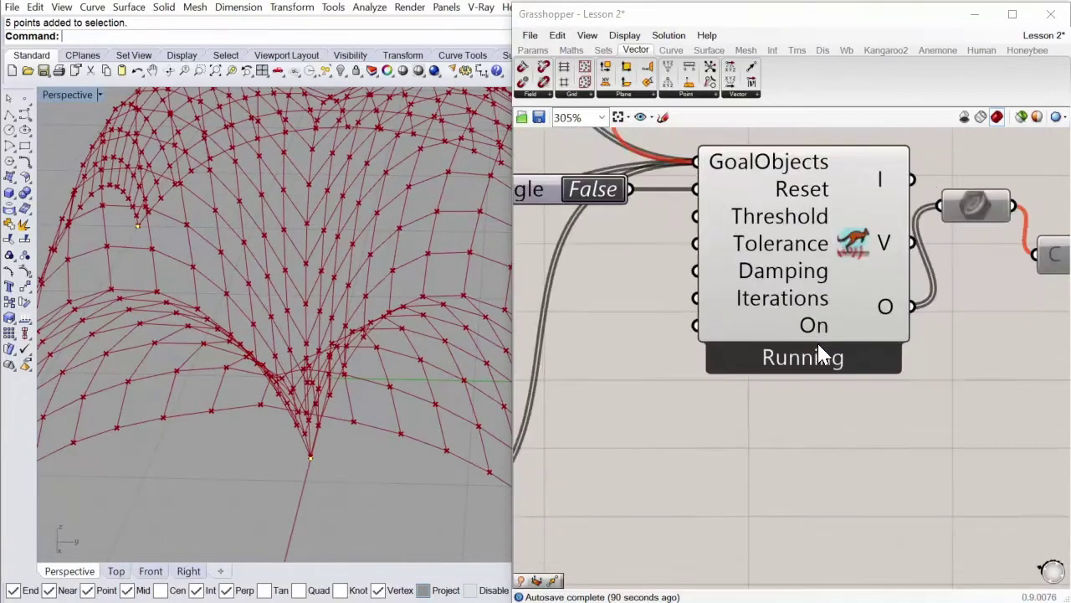
{"action": "left_click_drag", "start_coordinate": [797, 339], "coordinate": [875, 368]}
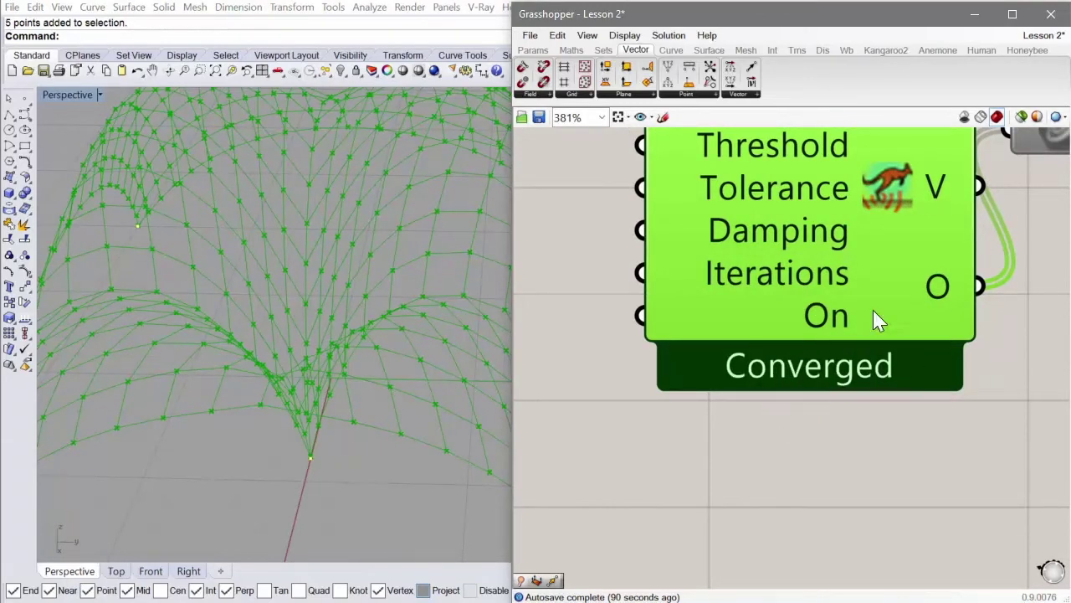
Deselect the solver and orbit the relaxed five-support shell from several sides
{"action": "scroll", "coordinate": [292, 301], "scroll_direction": "down", "scroll_amount": 3}
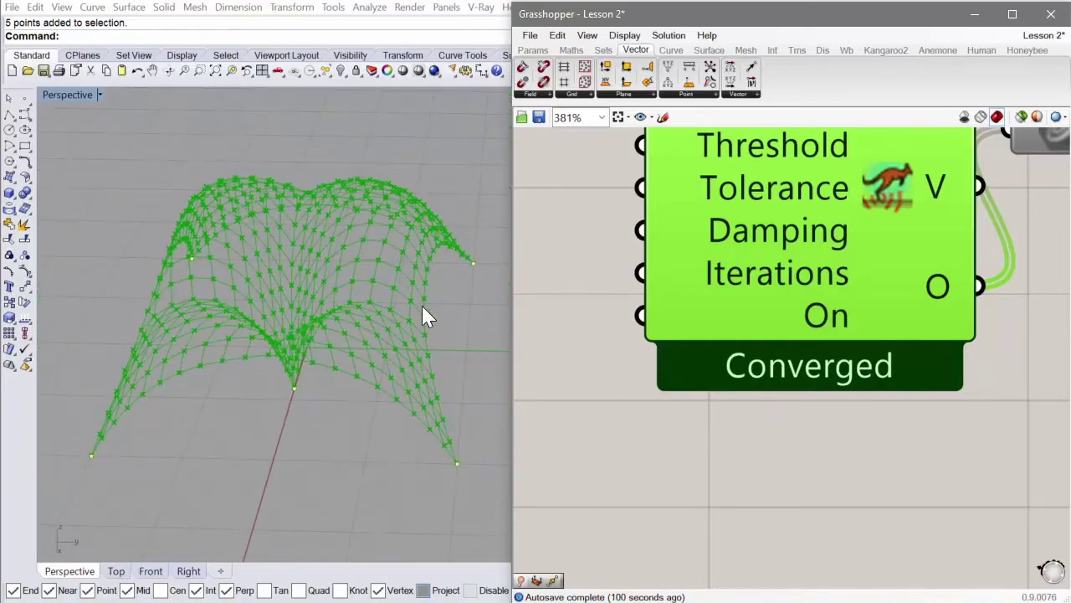
{"action": "right_click_drag", "start_coordinate": [474, 321], "coordinate": [330, 326]}
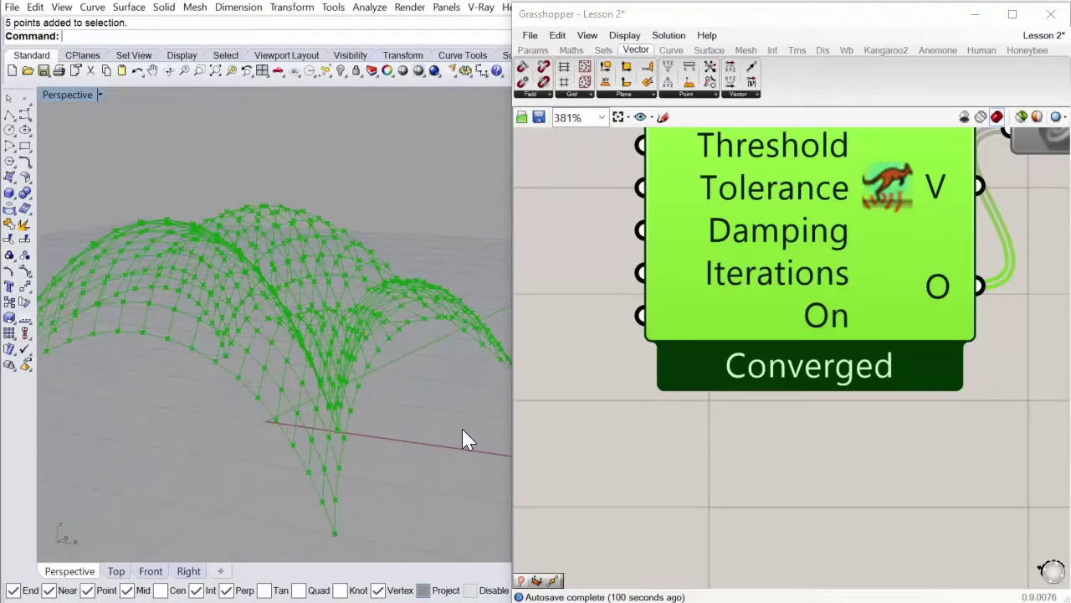
{"action": "left_click", "coordinate": [602, 433]}
{"action": "right_click_drag", "start_coordinate": [435, 385], "coordinate": [301, 359]}
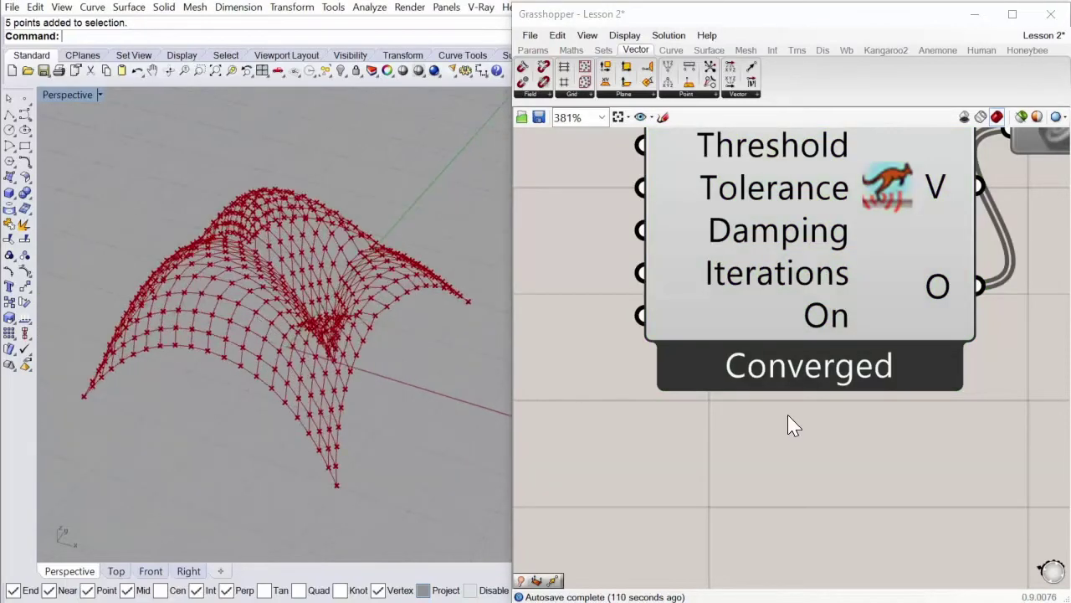
{"action": "scroll", "coordinate": [793, 425], "scroll_direction": "down", "scroll_amount": 4}
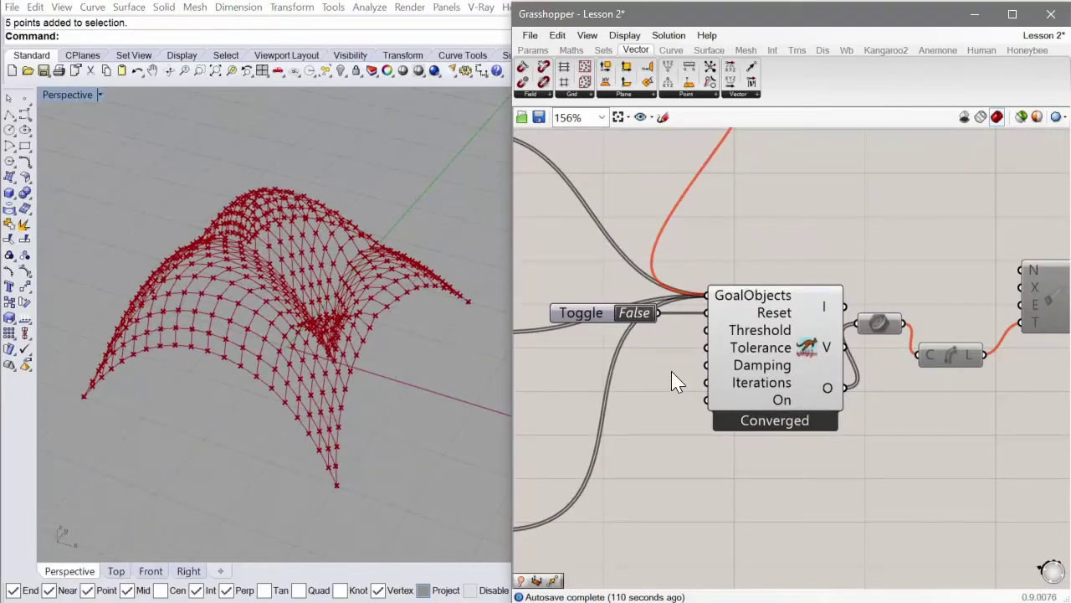
{"action": "scroll", "coordinate": [671, 370], "scroll_direction": "down", "scroll_amount": 2}
{"action": "scroll", "coordinate": [753, 392], "scroll_direction": "up", "scroll_amount": 1}
{"action": "mouse_move", "coordinate": [755, 393]}
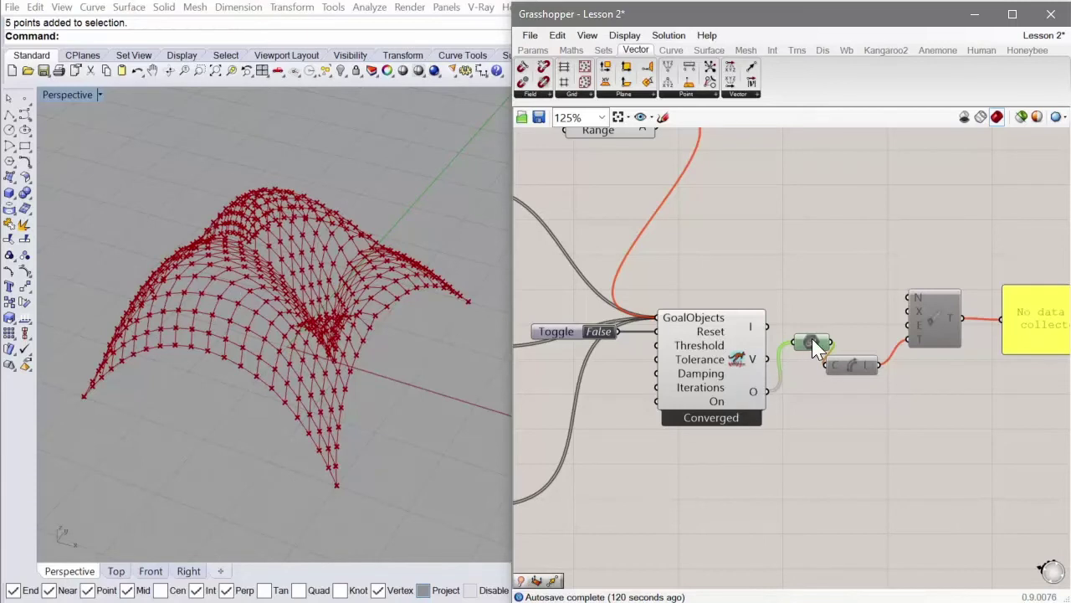
Turn off the downstream component's preview and bake the Curve parameter's relaxed curves with default attributes
{"action": "right_click", "coordinate": [808, 291]}
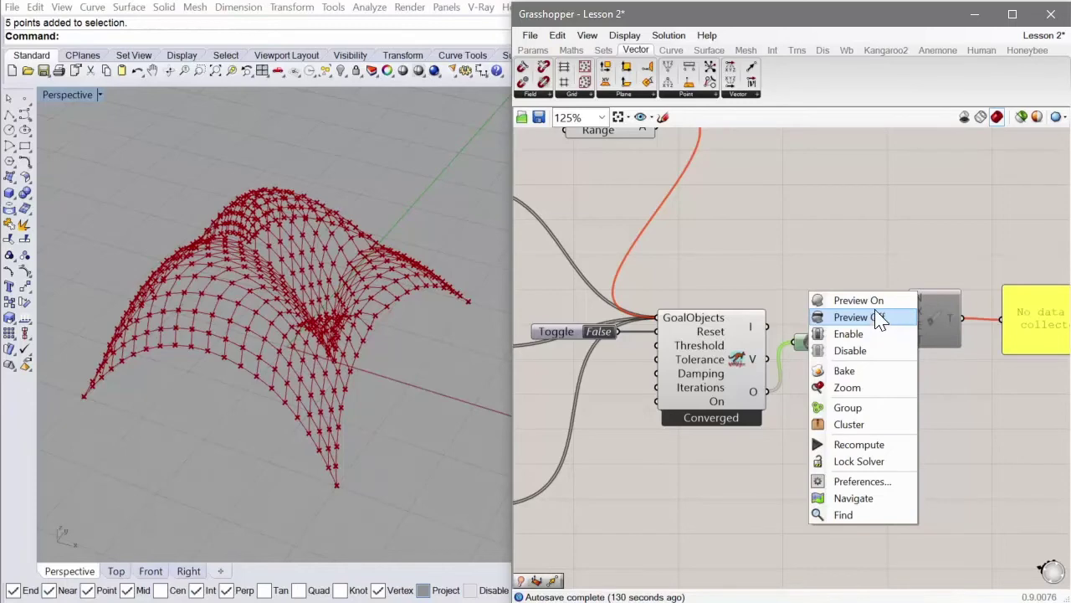
{"action": "left_click", "coordinate": [875, 319]}
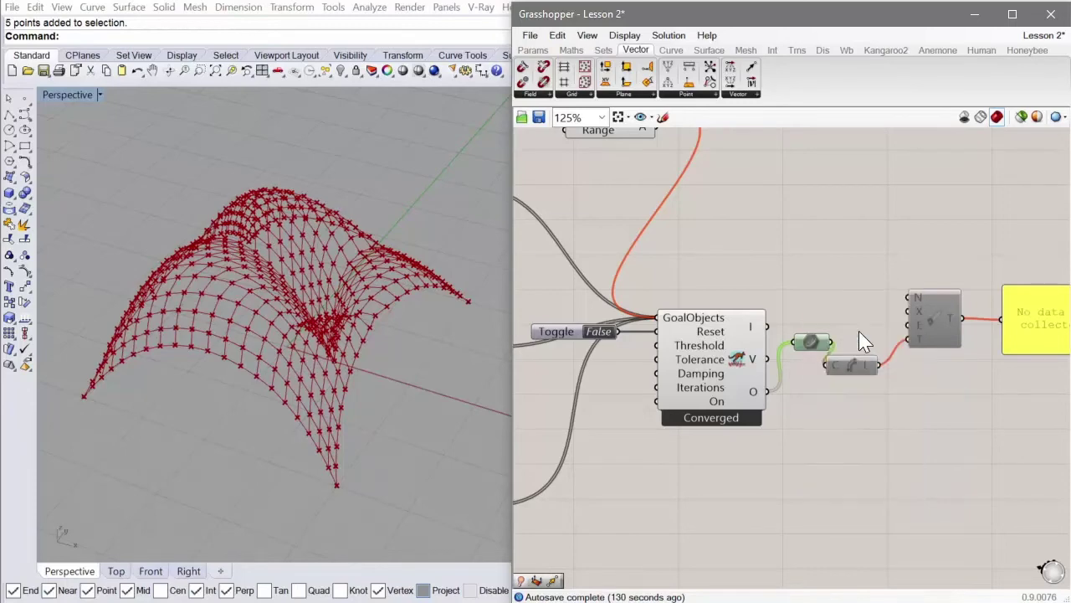
{"action": "right_click", "coordinate": [812, 352]}
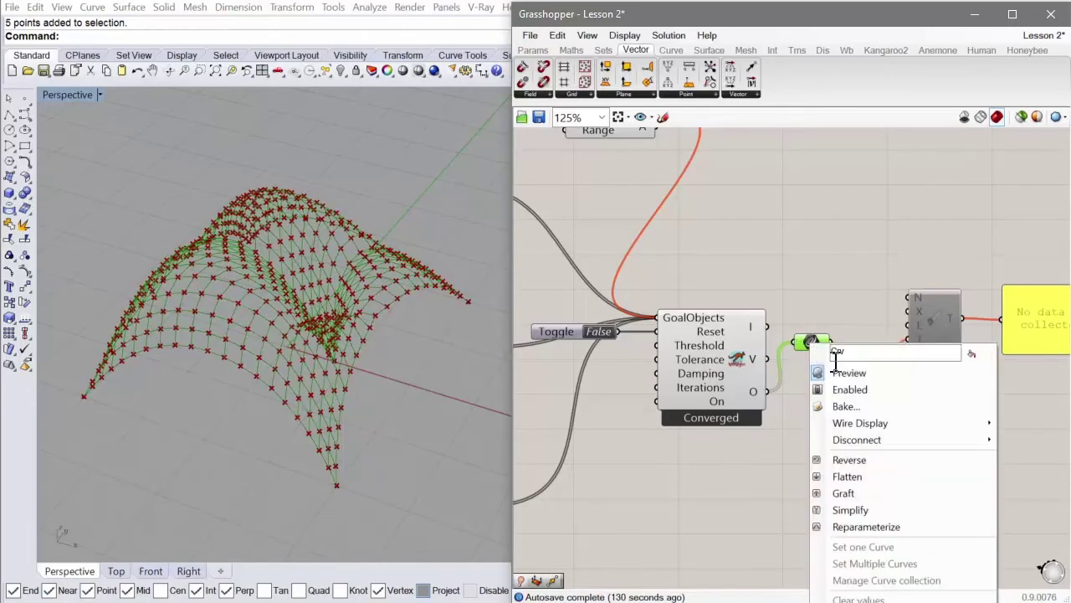
{"action": "left_click", "coordinate": [873, 406]}
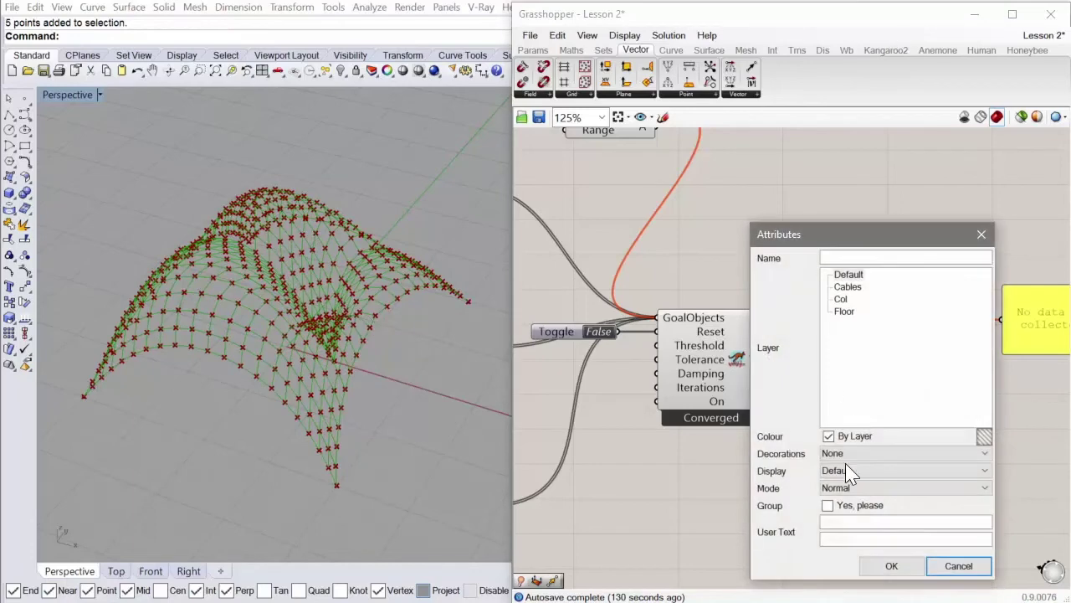
{"action": "left_click", "coordinate": [891, 566]}
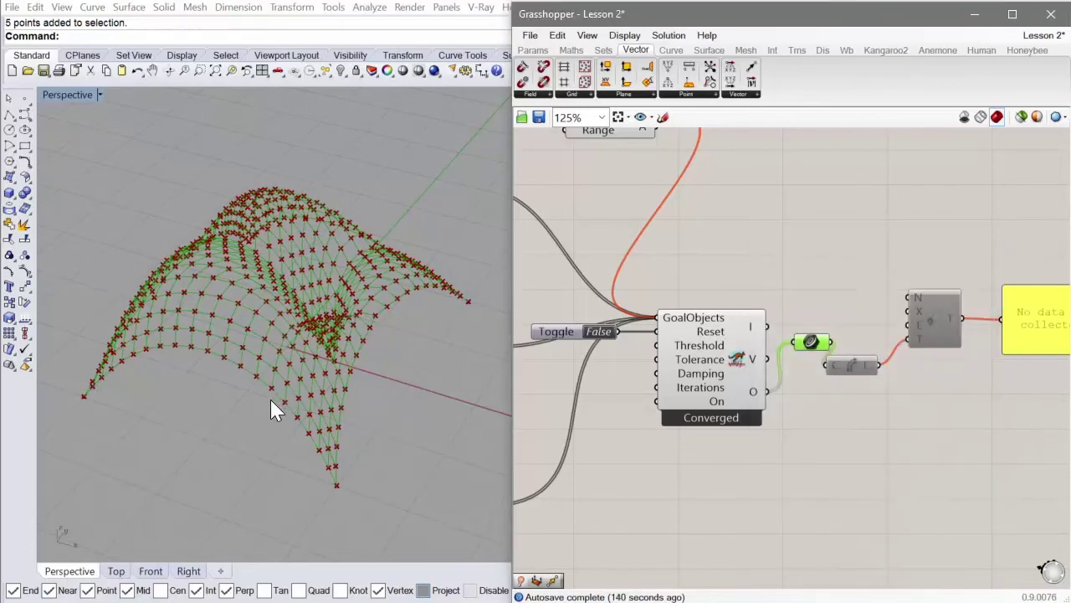
{"action": "right_click_drag", "start_coordinate": [270, 400], "coordinate": [349, 287]}
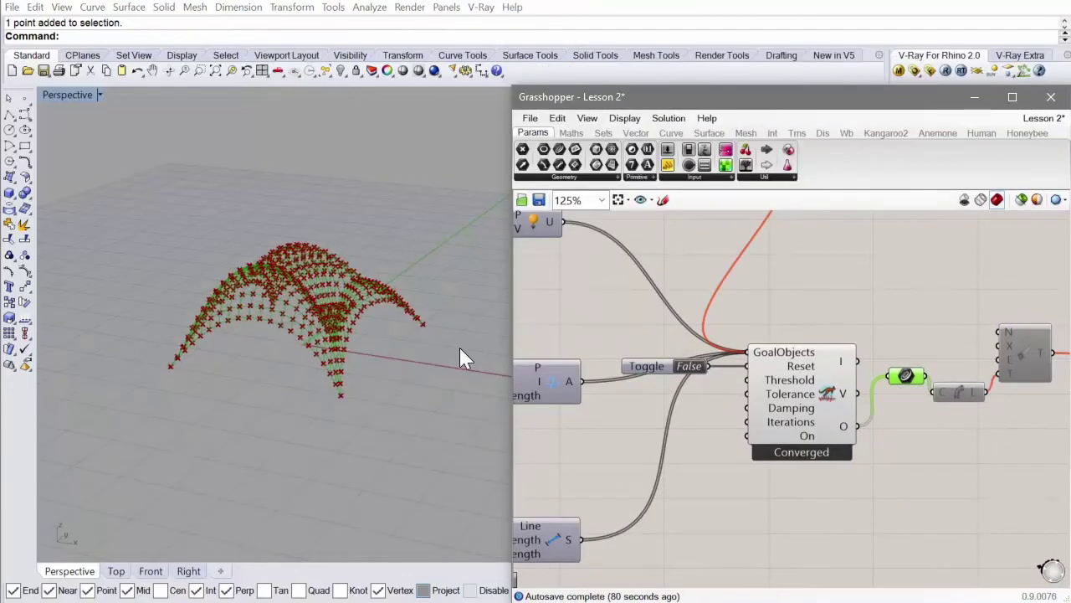
Switch the Perspective viewport to Shaded display
{"action": "right_click_drag", "start_coordinate": [362, 311], "coordinate": [370, 287]}
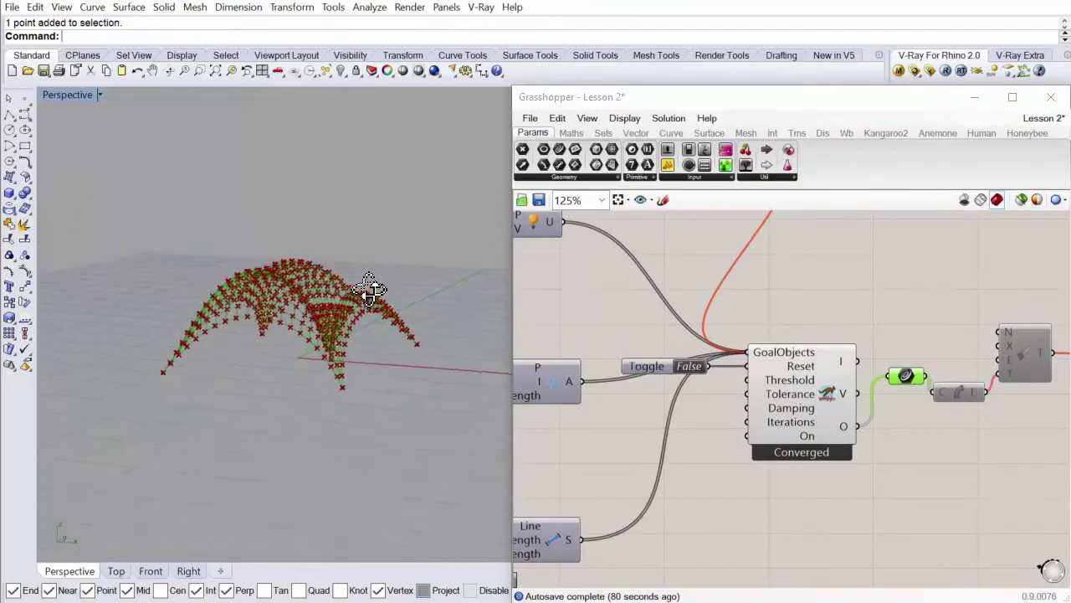
{"action": "left_click", "coordinate": [62, 93]}
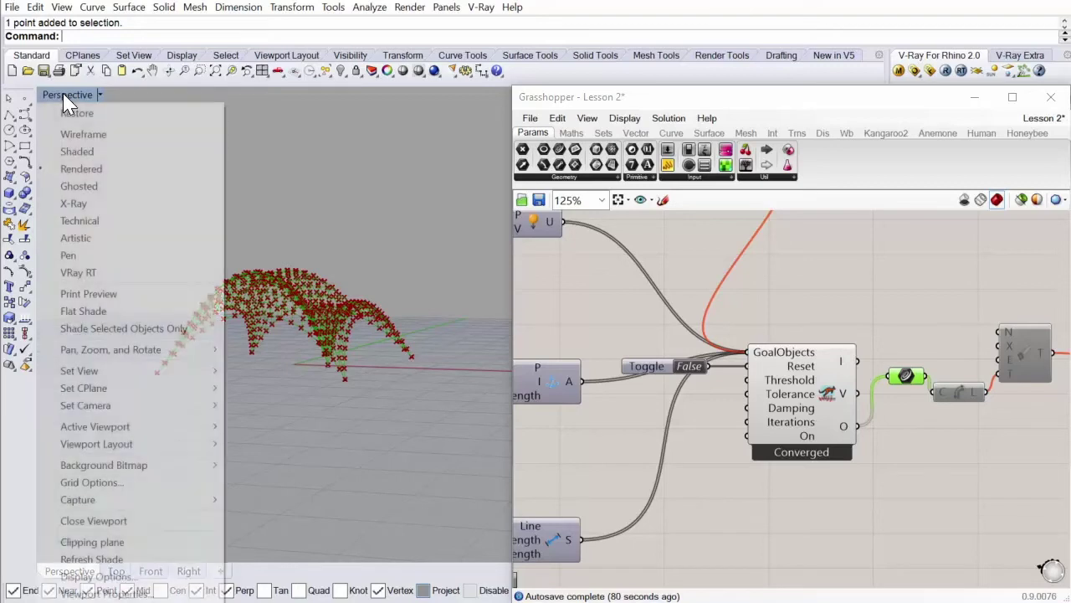
{"action": "left_click", "coordinate": [101, 155]}
{"action": "mouse_move", "coordinate": [353, 262]}
{"action": "right_mouse_down"}
{"action": "mouse_move", "coordinate": [354, 280]}
{"action": "mouse_move", "coordinate": [405, 269]}
{"action": "right_mouse_up"}
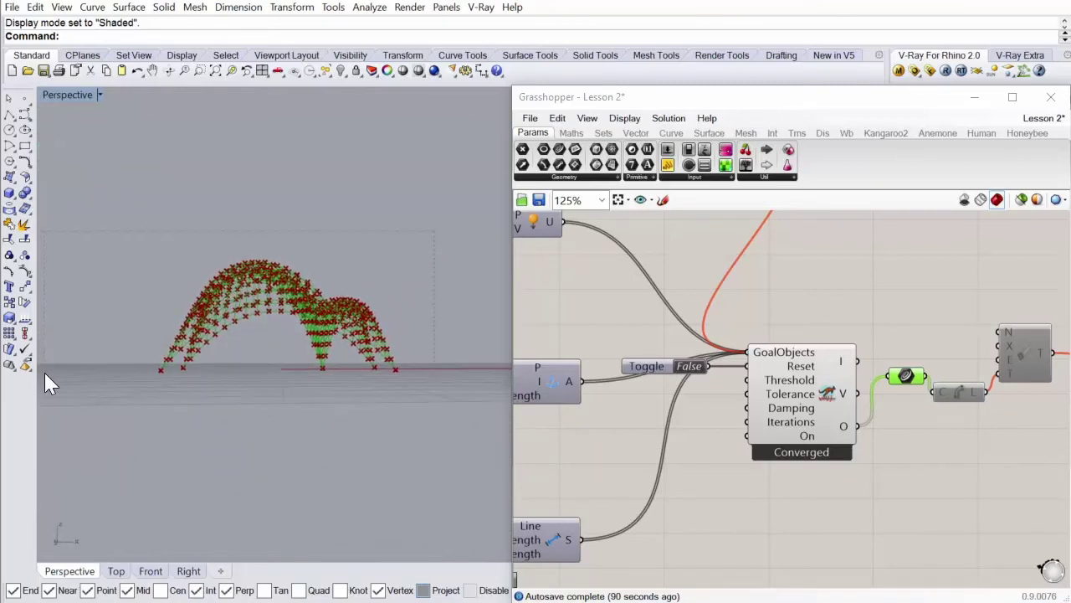
Delete all 4200 baked curves and re-bake the relaxed curves from the Curve parameter
{"action": "key", "text": "ctrl+a"}
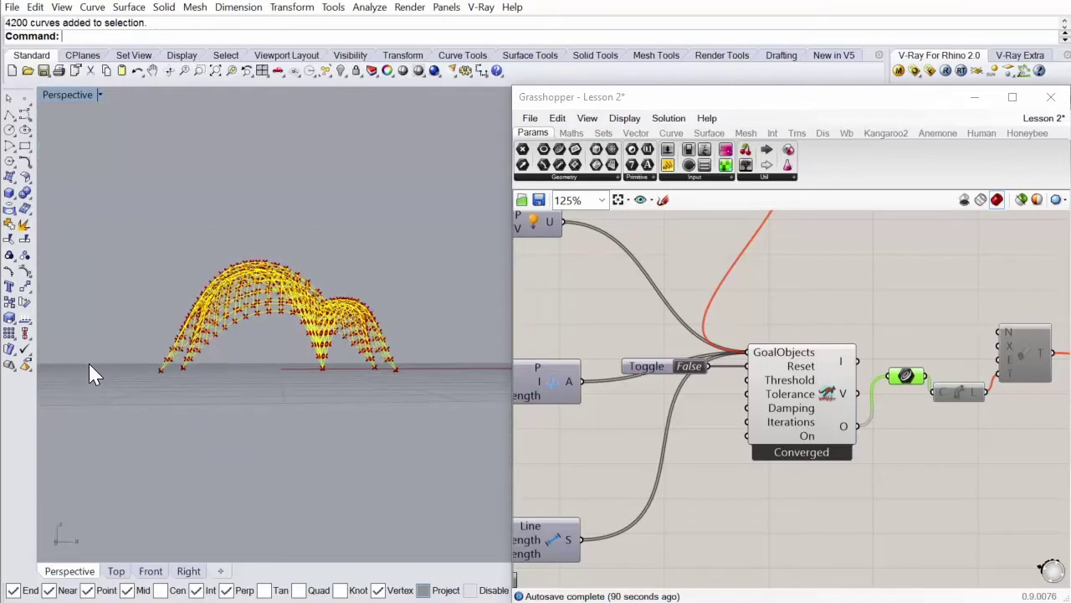
{"action": "key", "text": "Delete"}
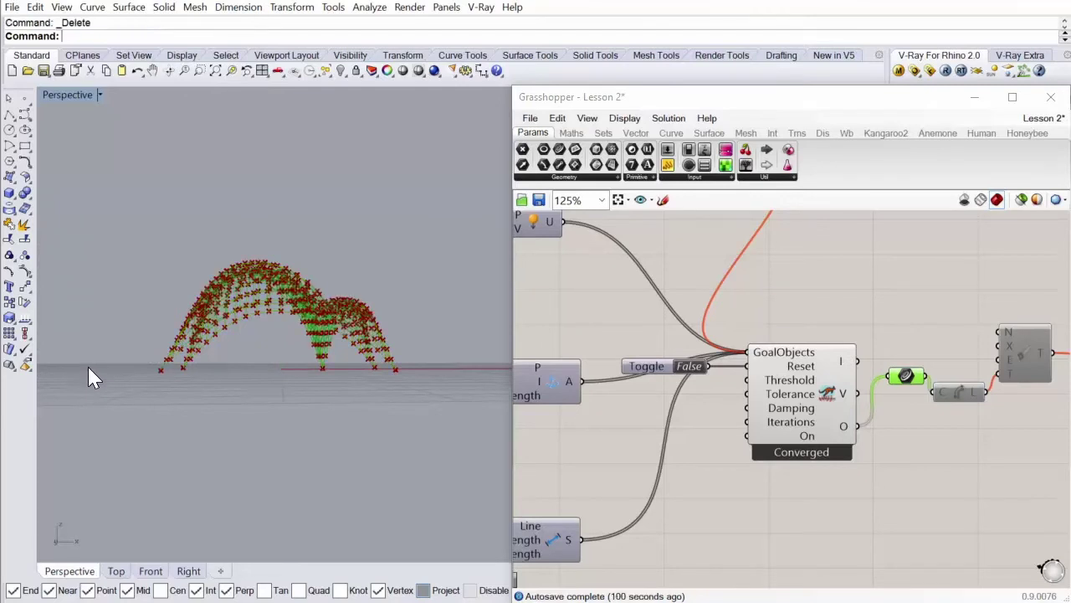
{"action": "right_click", "coordinate": [905, 390]}
{"action": "key", "text": "Escape"}
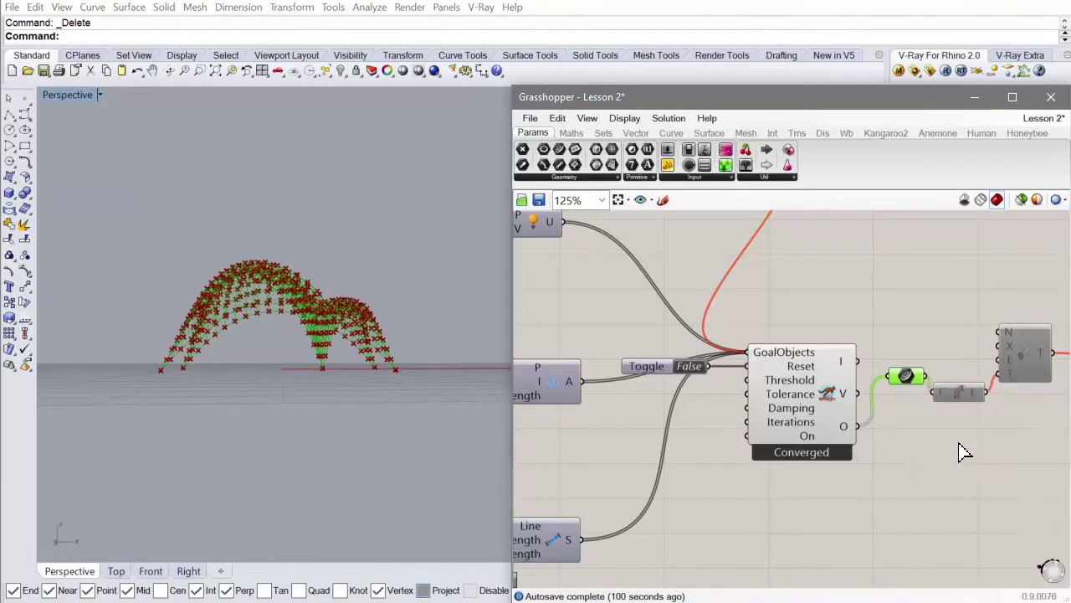
{"action": "left_click", "coordinate": [966, 600]}
Window-select the 840 baked curves and move them aside from the Grasshopper preview
{"action": "left_click_drag", "start_coordinate": [429, 205], "coordinate": [106, 365]}
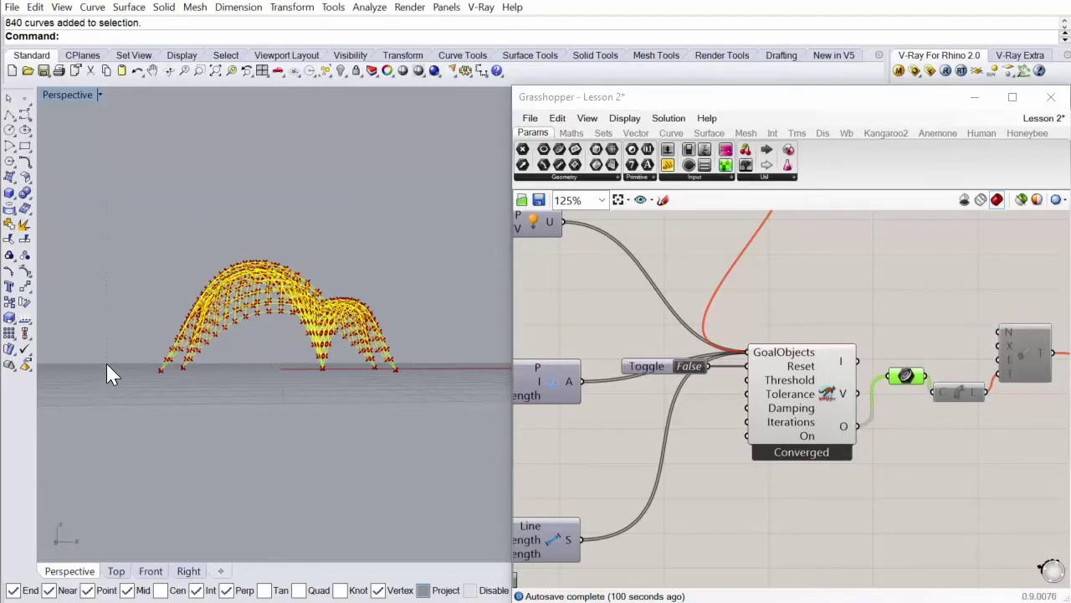
{"action": "right_click_drag", "start_coordinate": [271, 318], "coordinate": [238, 352]}
{"action": "scroll", "coordinate": [218, 351], "scroll_direction": "down", "scroll_amount": 4}
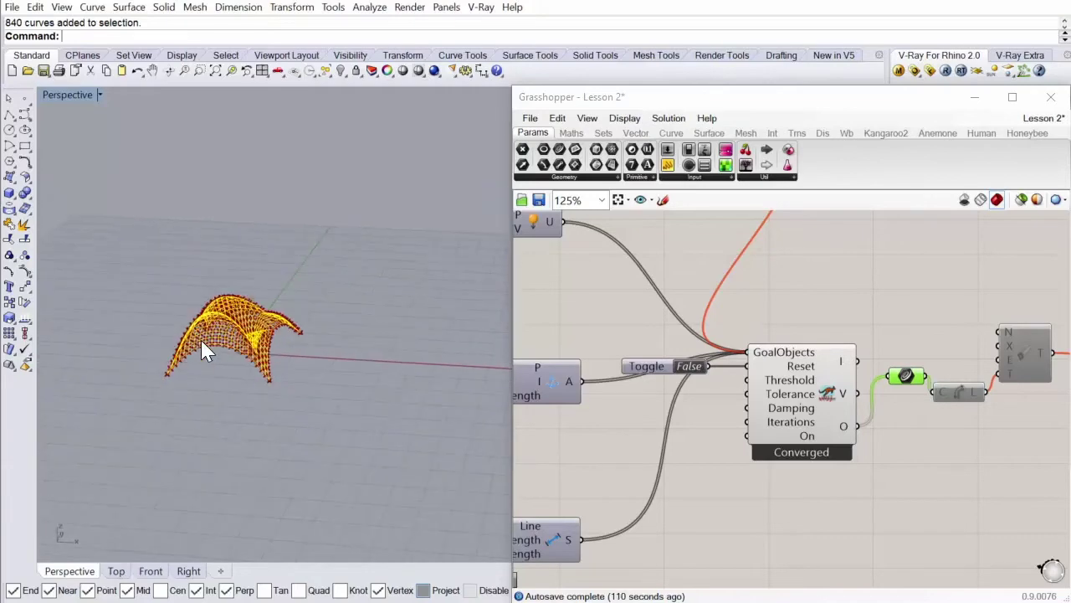
{"action": "left_click_drag", "start_coordinate": [210, 344], "coordinate": [415, 361]}
{"action": "scroll", "coordinate": [416, 366], "scroll_direction": "up", "scroll_amount": 6}
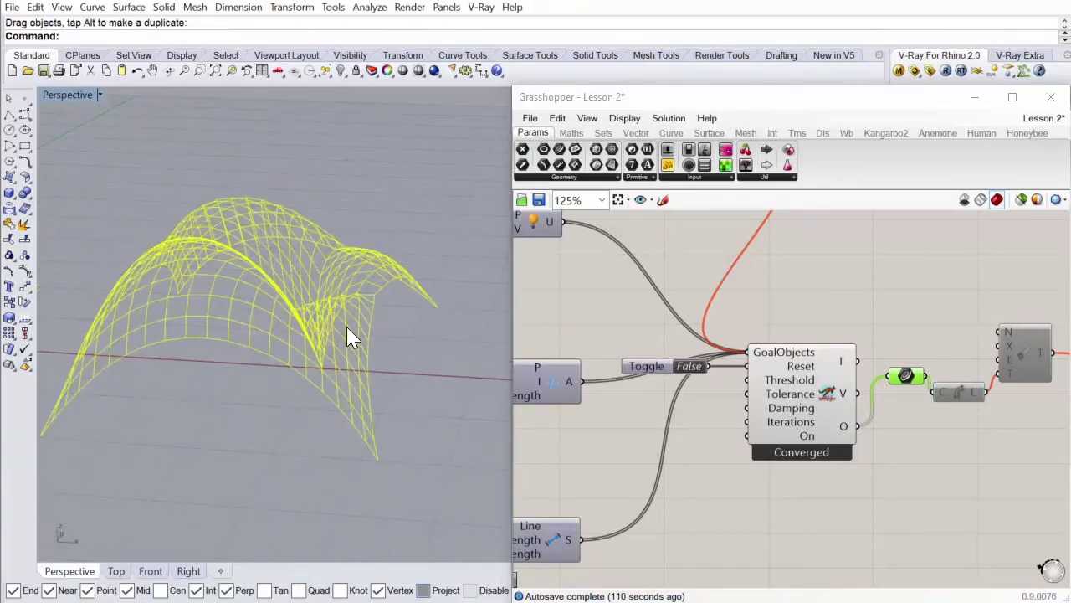
Pipe the selected curves with a small two-point radius, forming a tubular gridshell lattice
{"action": "key", "text": "Return"}
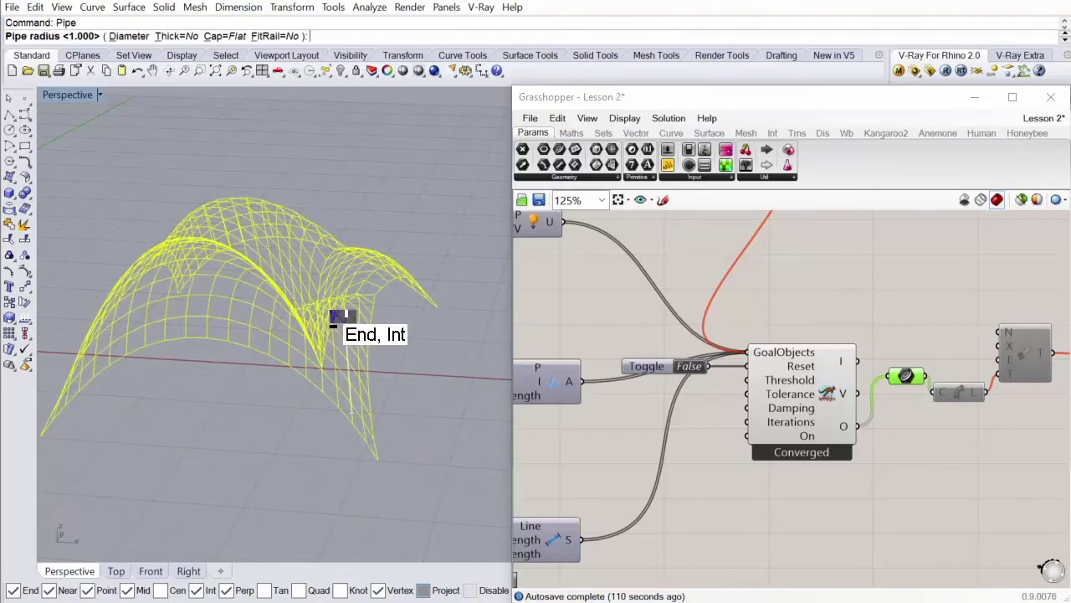
{"action": "scroll", "coordinate": [372, 452], "scroll_direction": "up", "scroll_amount": 6}
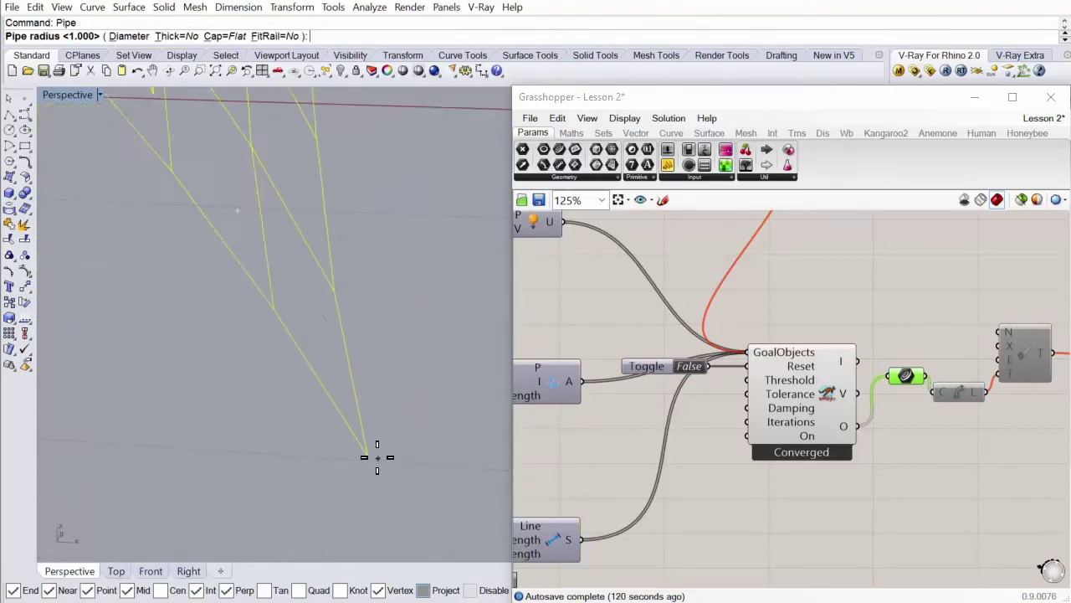
{"action": "left_click", "coordinate": [332, 452]}
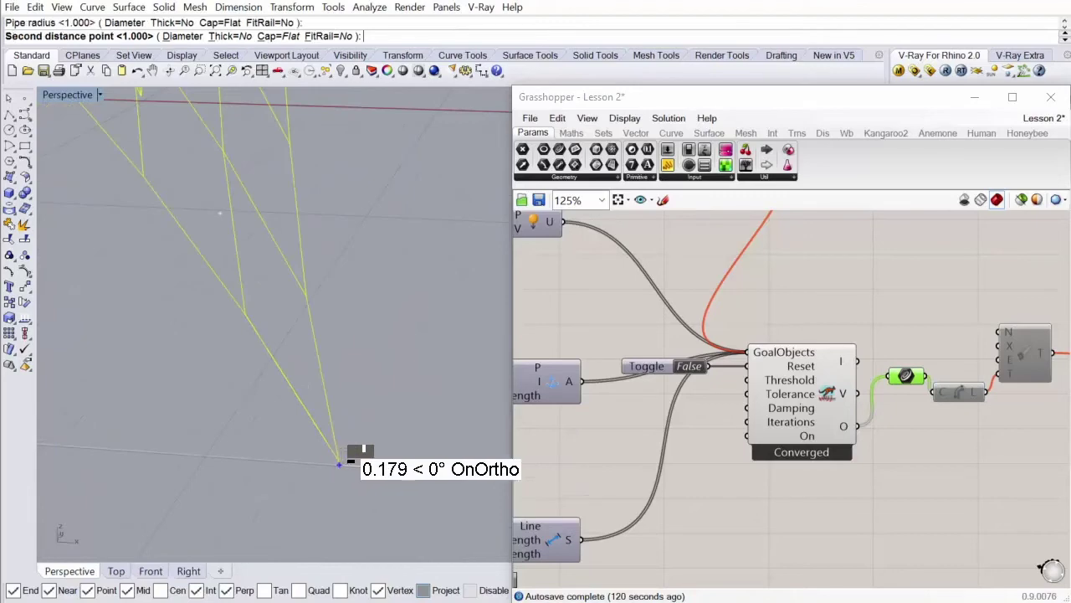
{"action": "scroll", "coordinate": [359, 450], "scroll_direction": "up", "scroll_amount": 3}
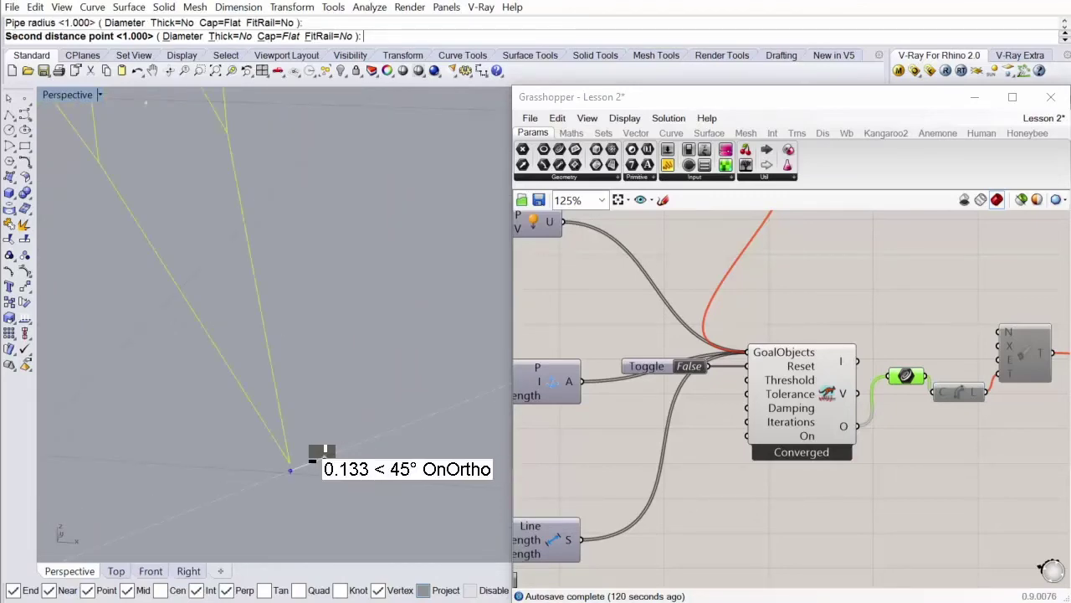
{"action": "left_click", "coordinate": [310, 452]}
{"action": "scroll", "coordinate": [351, 465], "scroll_direction": "down", "scroll_amount": 5}
{"action": "scroll", "coordinate": [352, 460], "scroll_direction": "down", "scroll_amount": 2}
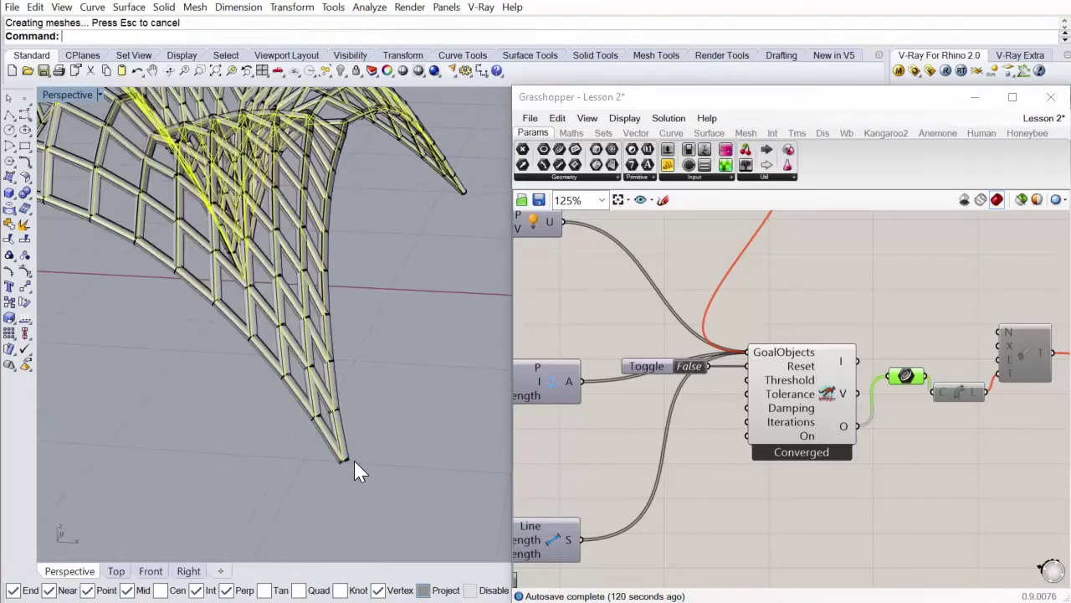
{"action": "right_click_drag", "start_coordinate": [378, 446], "coordinate": [263, 418]}
{"action": "scroll", "coordinate": [322, 312], "scroll_direction": "up", "scroll_amount": 5}
{"action": "scroll", "coordinate": [312, 310], "scroll_direction": "down", "scroll_amount": 8}
{"action": "scroll", "coordinate": [251, 325], "scroll_direction": "up", "scroll_amount": 3}
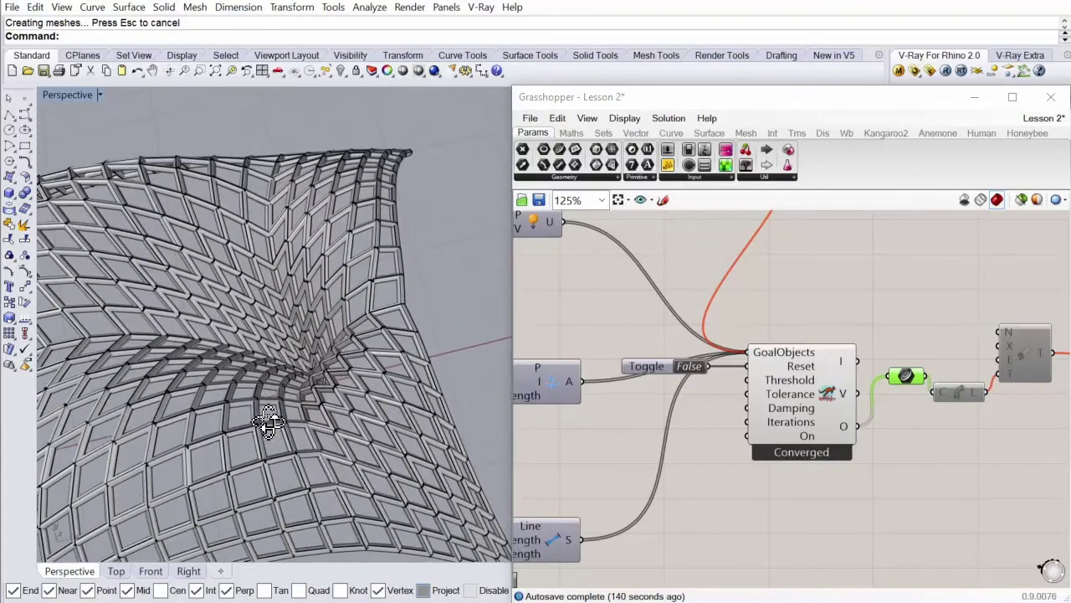
{"action": "scroll", "coordinate": [347, 320], "scroll_direction": "down", "scroll_amount": 3}
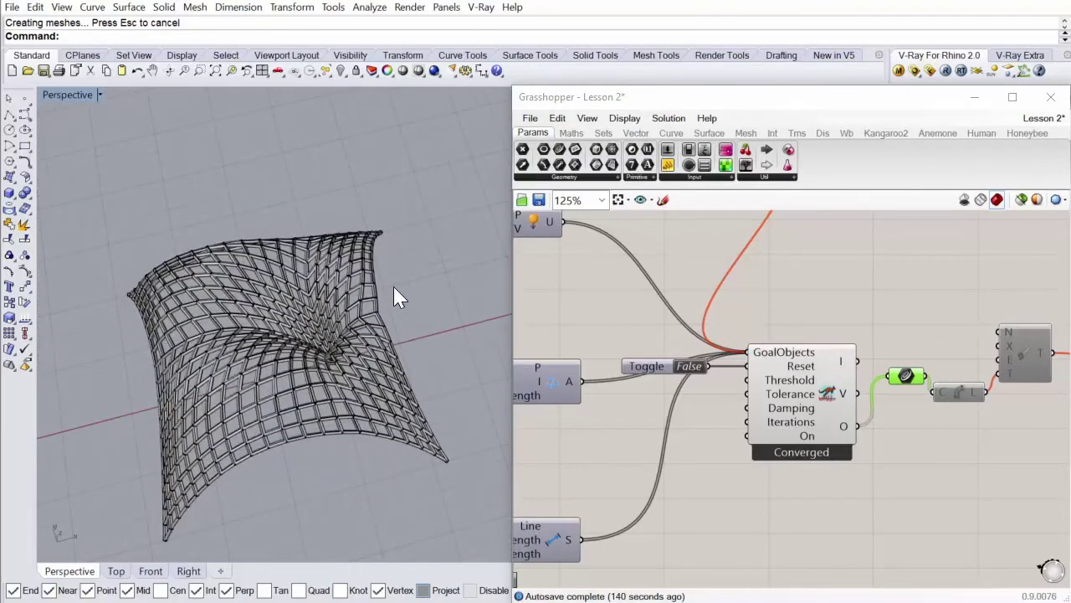
{"action": "right_click_drag", "start_coordinate": [394, 286], "coordinate": [413, 236]}
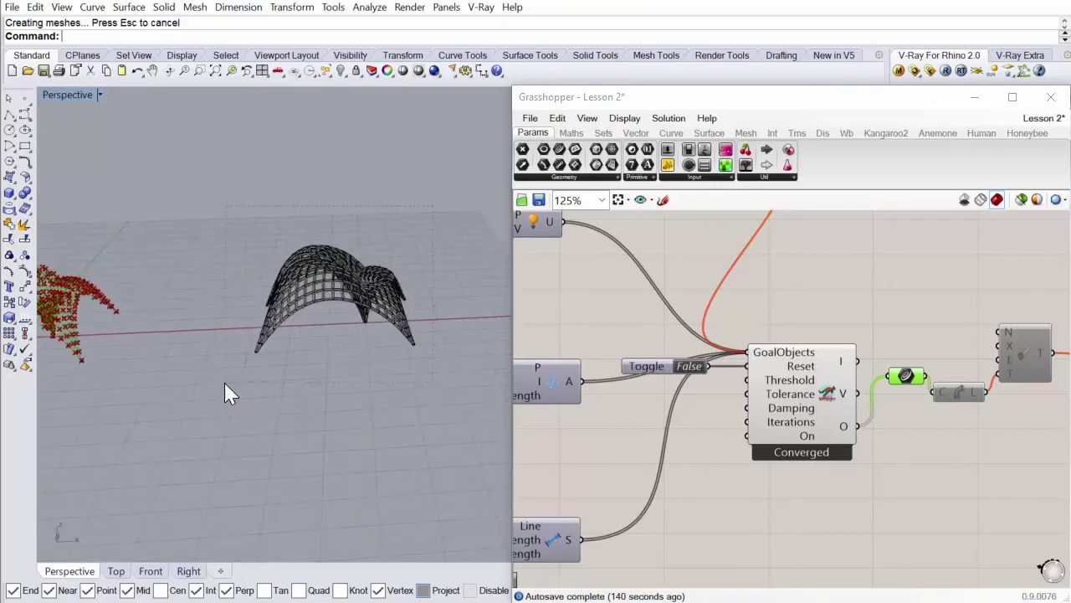
{"action": "key", "text": "Delete"}
Recentre on the relaxed mesh, deselect the solver, zoom to 64% and show the Kangaroo2 components
{"action": "right_click_drag", "start_coordinate": [223, 373], "coordinate": [197, 354]}
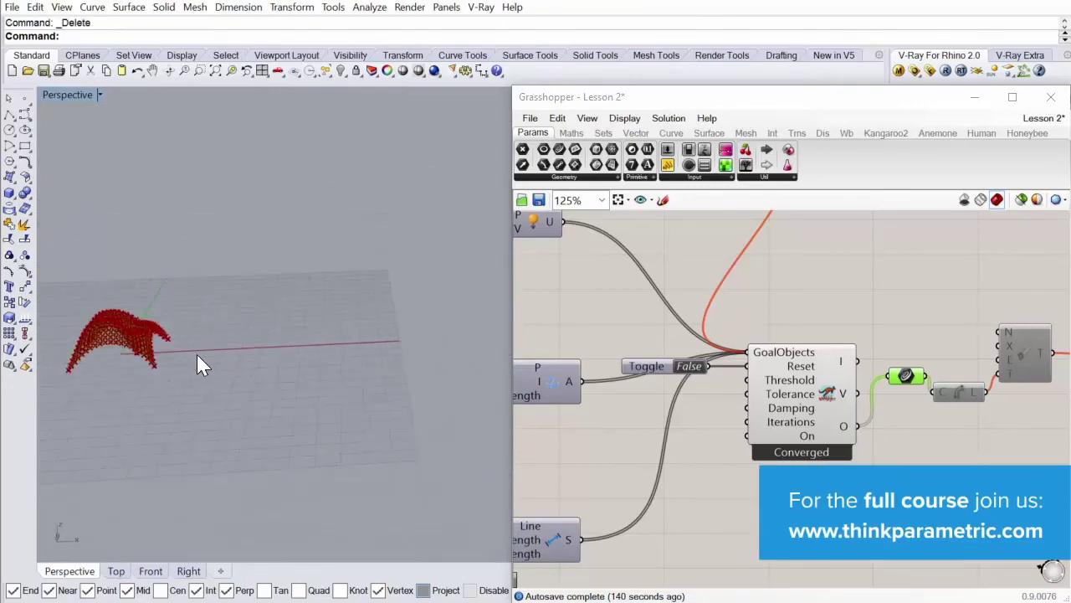
{"action": "scroll", "coordinate": [85, 328], "scroll_direction": "up", "scroll_amount": 5}
{"action": "right_click_drag", "start_coordinate": [87, 335], "coordinate": [254, 297]}
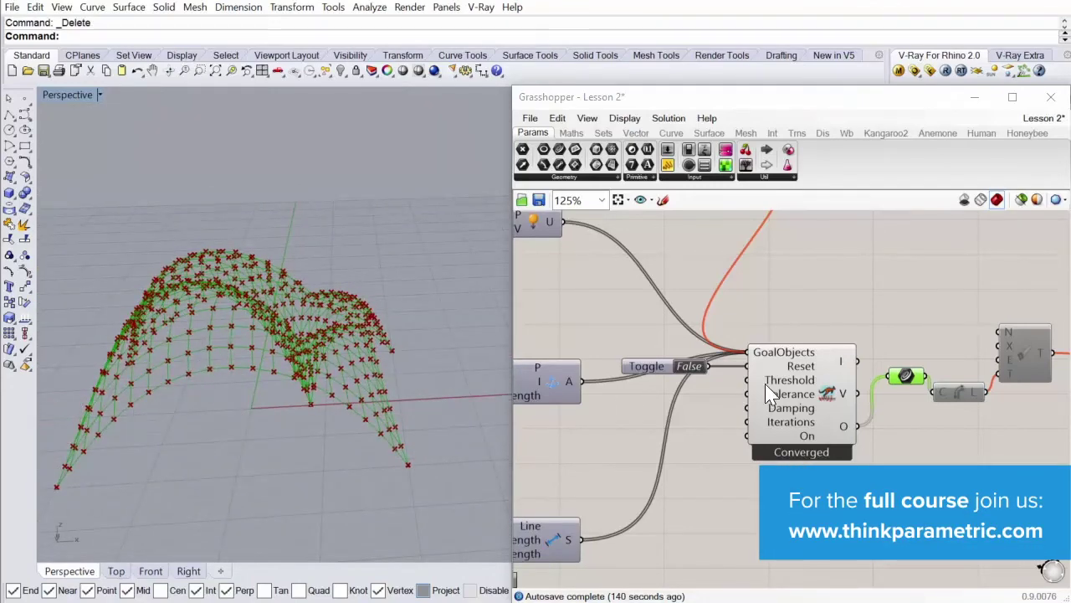
{"action": "left_click", "coordinate": [270, 310]}
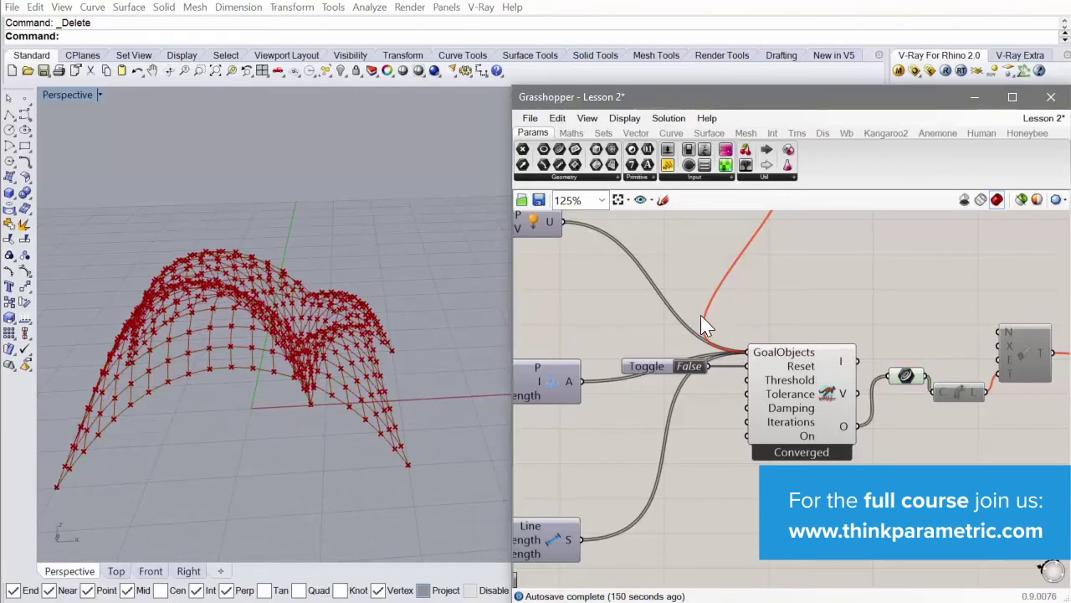
{"action": "right_click_drag", "start_coordinate": [701, 318], "coordinate": [752, 319]}
{"action": "left_click", "coordinate": [829, 386]}
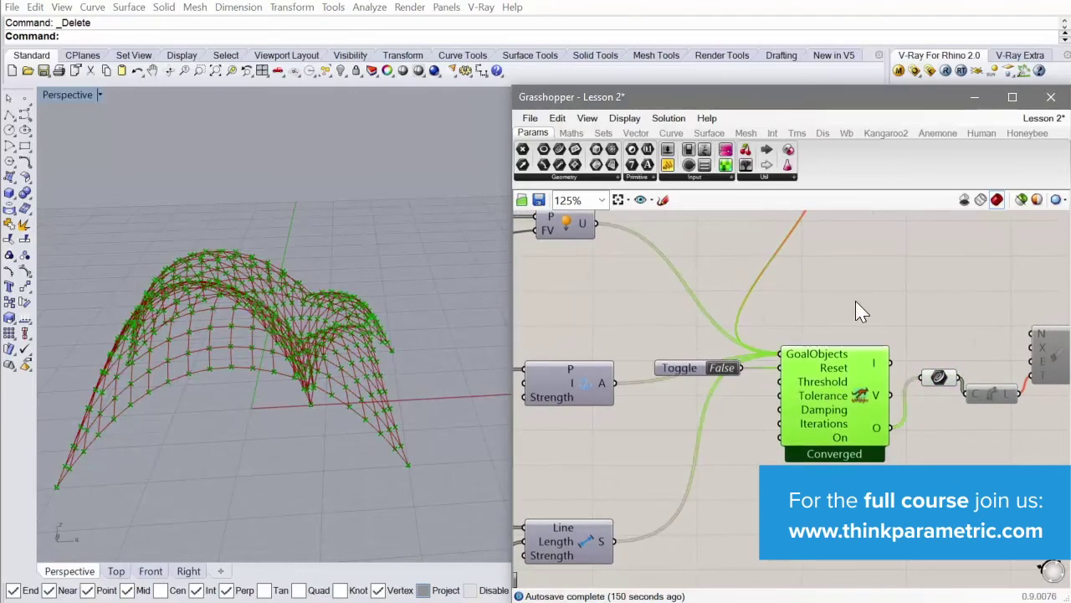
{"action": "left_click", "coordinate": [875, 321]}
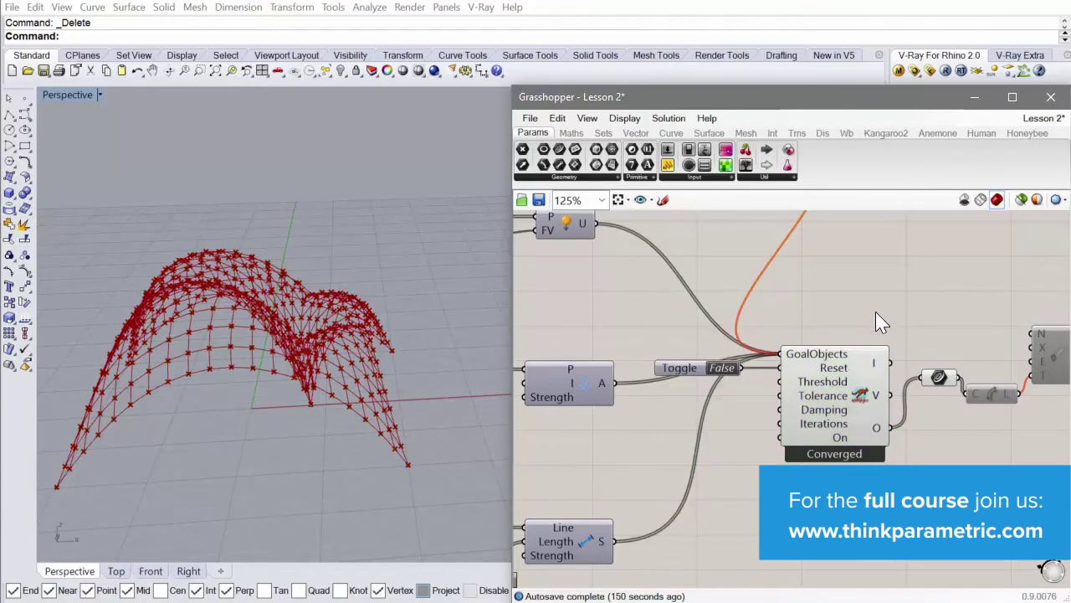
{"action": "scroll", "coordinate": [939, 375], "scroll_direction": "down", "scroll_amount": 3}
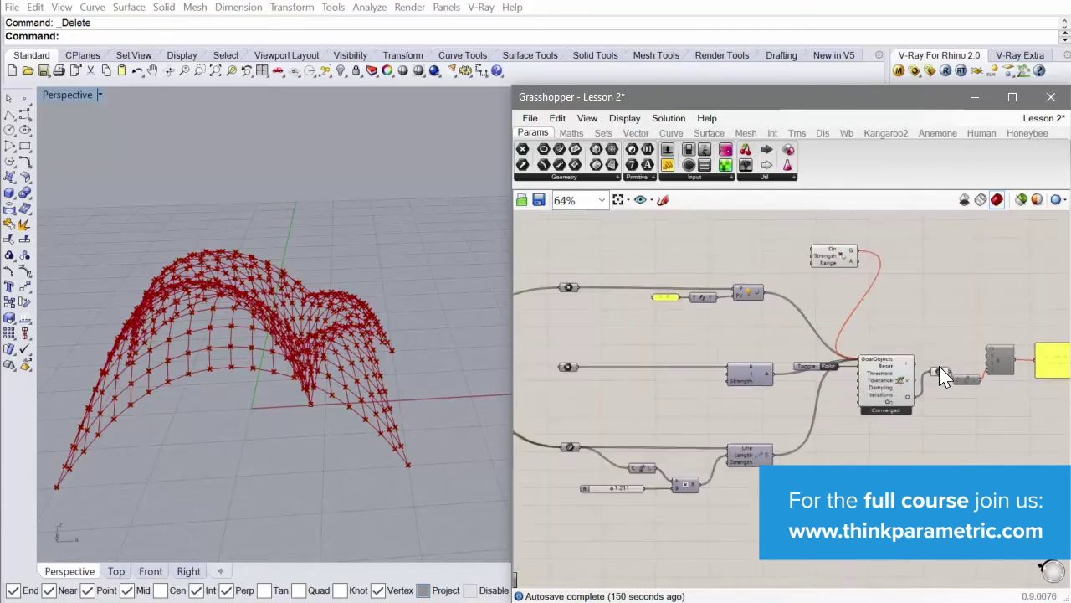
{"action": "left_click", "coordinate": [887, 134]}
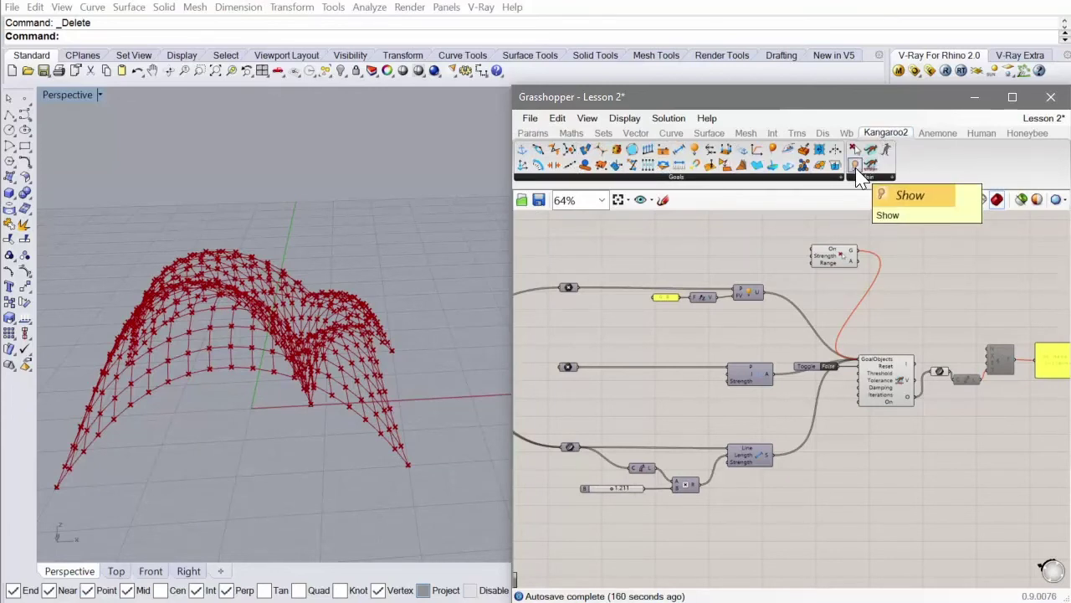
Place a Show goal on the canvas and wire the mesh output into it
{"action": "left_click_drag", "start_coordinate": [856, 167], "coordinate": [854, 281]}
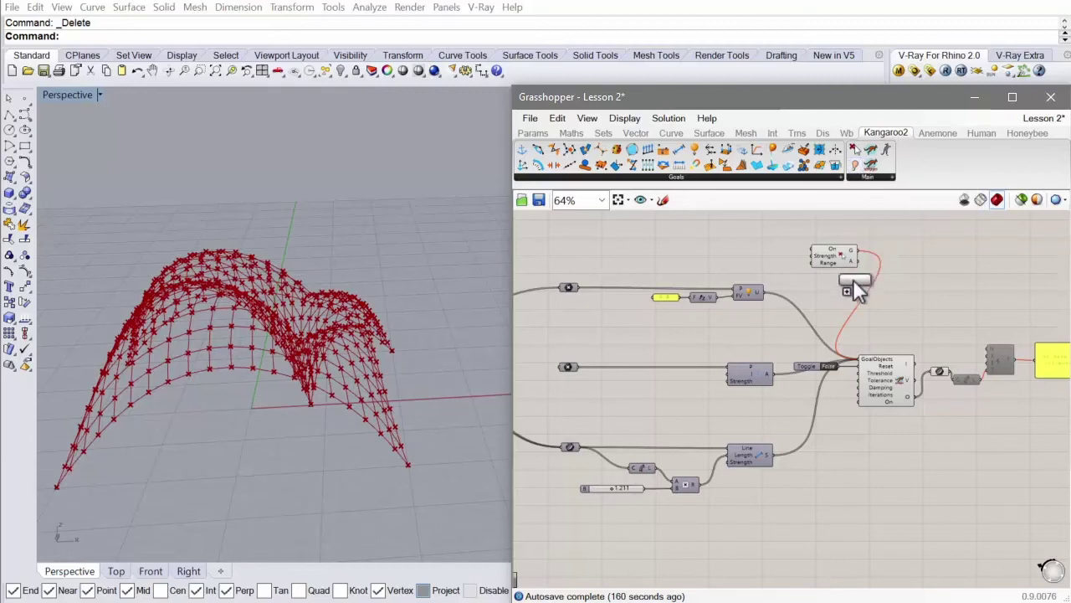
{"action": "left_click_drag", "start_coordinate": [833, 318], "coordinate": [832, 329]}
{"action": "right_click_drag", "start_coordinate": [774, 353], "coordinate": [944, 364]}
{"action": "left_click_drag", "start_coordinate": [1007, 341], "coordinate": [675, 342]}
{"action": "scroll", "coordinate": [588, 394], "scroll_direction": "up", "scroll_amount": 3}
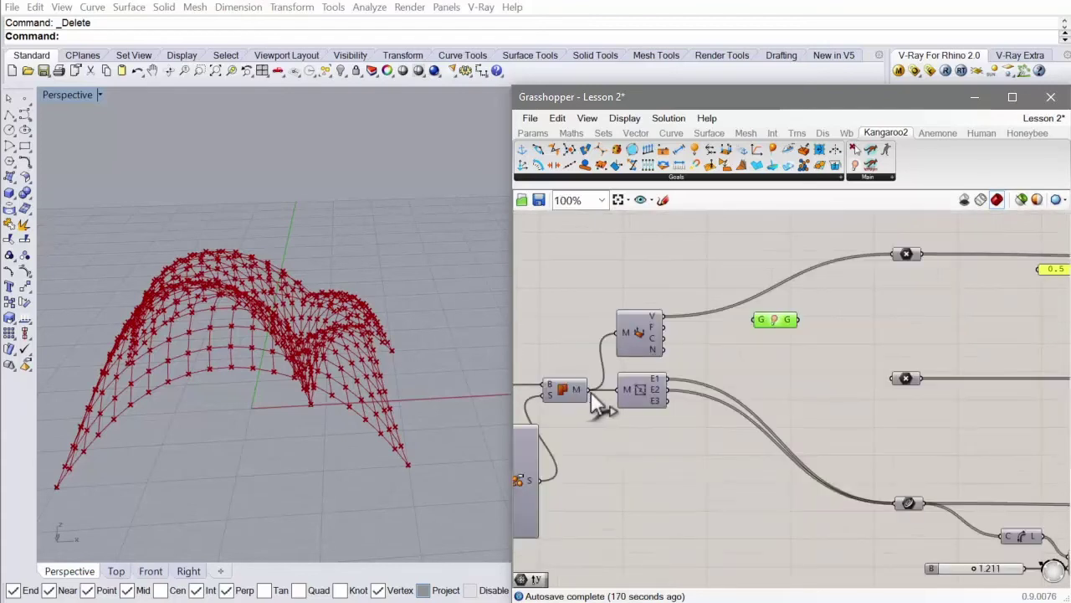
{"action": "left_click_drag", "start_coordinate": [590, 391], "coordinate": [597, 421]}
{"action": "left_click_drag", "start_coordinate": [613, 372], "coordinate": [750, 328]}
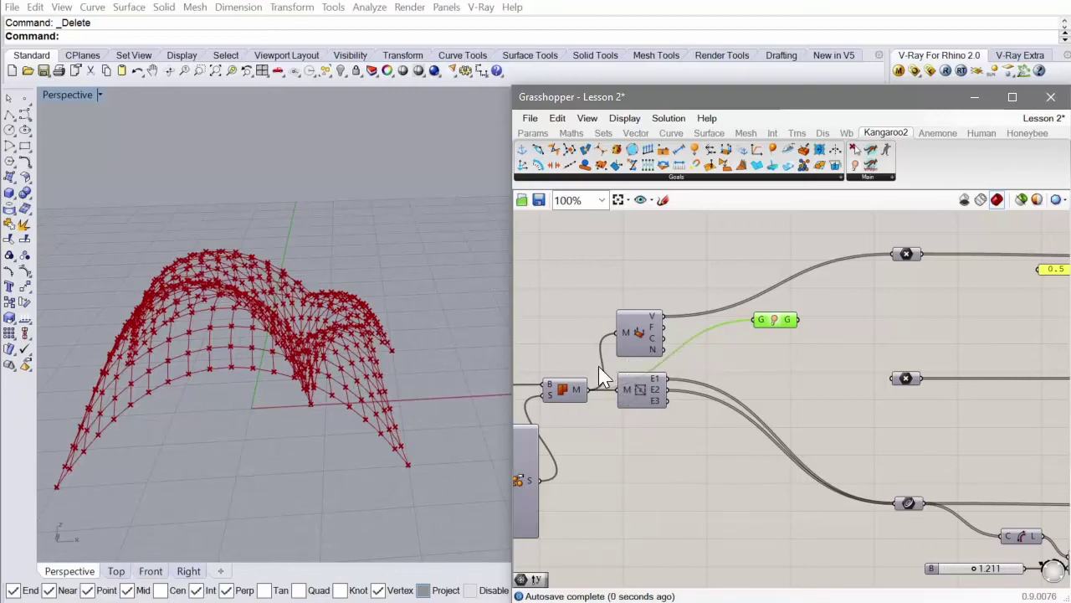
Move the Show goal up beside the solver's other goal inputs
{"action": "scroll", "coordinate": [598, 365], "scroll_direction": "down", "scroll_amount": 3}
{"action": "scroll", "coordinate": [578, 382], "scroll_direction": "up", "scroll_amount": 4}
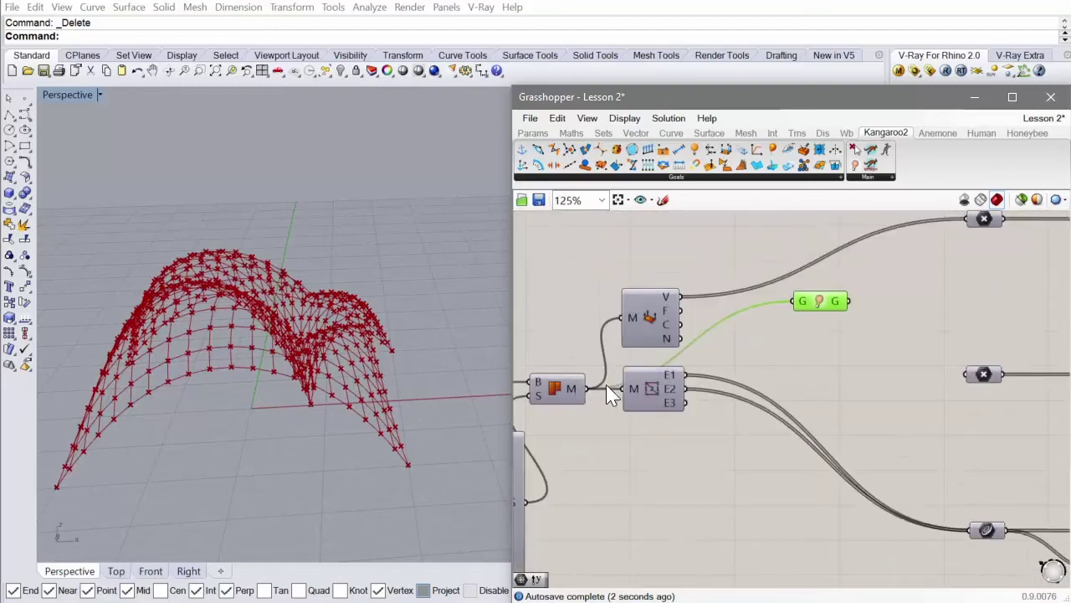
{"action": "scroll", "coordinate": [807, 306], "scroll_direction": "down", "scroll_amount": 4}
{"action": "left_click_drag", "start_coordinate": [802, 307], "coordinate": [995, 251]}
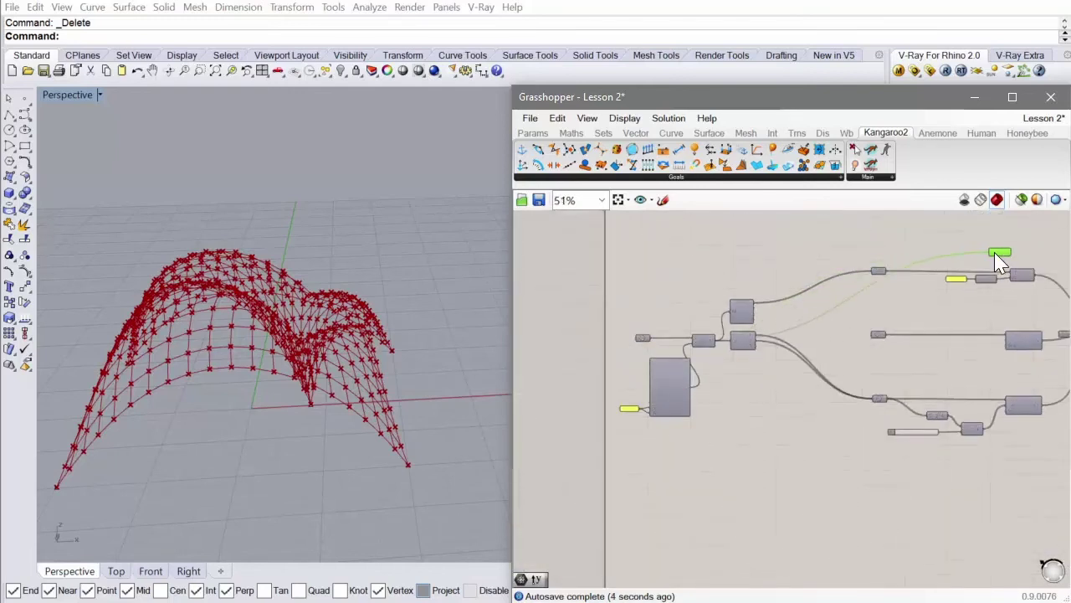
{"action": "right_click_drag", "start_coordinate": [969, 276], "coordinate": [728, 308]}
{"action": "scroll", "coordinate": [728, 308], "scroll_direction": "up", "scroll_amount": 3}
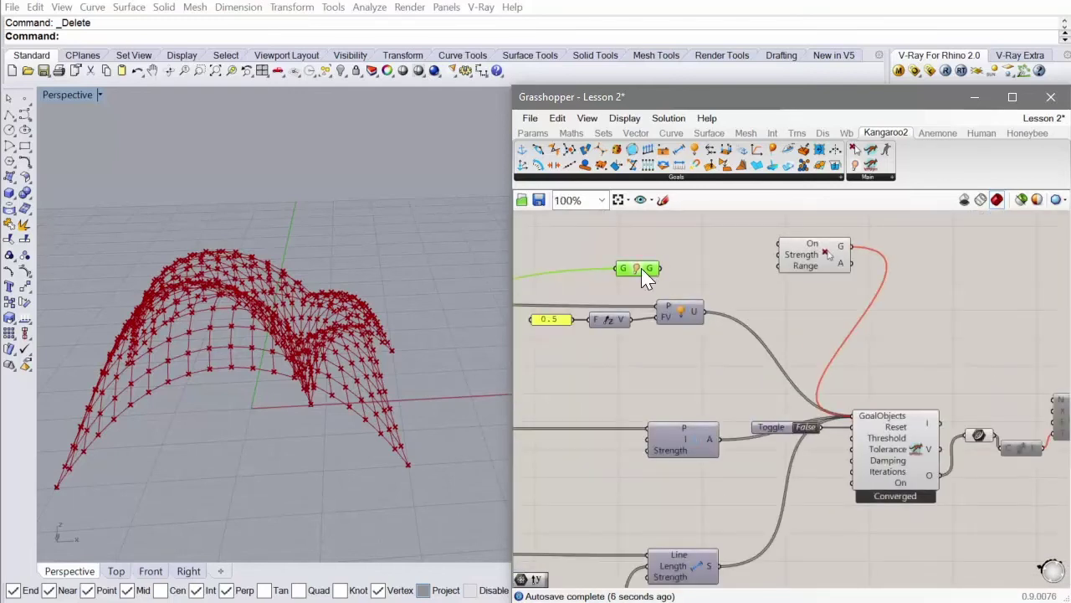
{"action": "left_click_drag", "start_coordinate": [641, 267], "coordinate": [859, 422]}
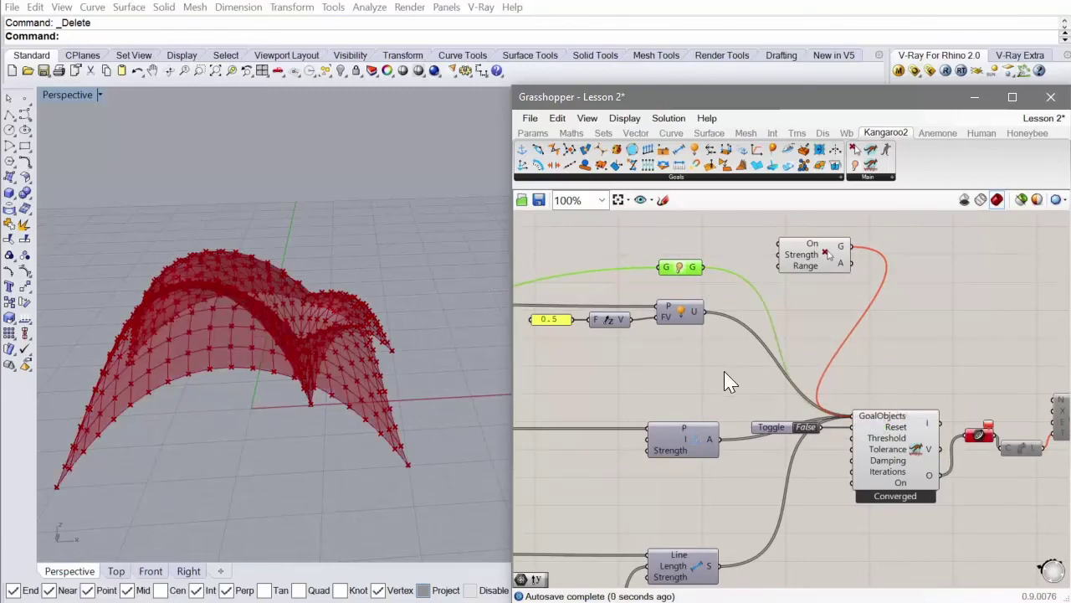
{"action": "scroll", "coordinate": [711, 368], "scroll_direction": "down", "scroll_amount": 1}
{"action": "scroll", "coordinate": [866, 414], "scroll_direction": "up", "scroll_amount": 2}
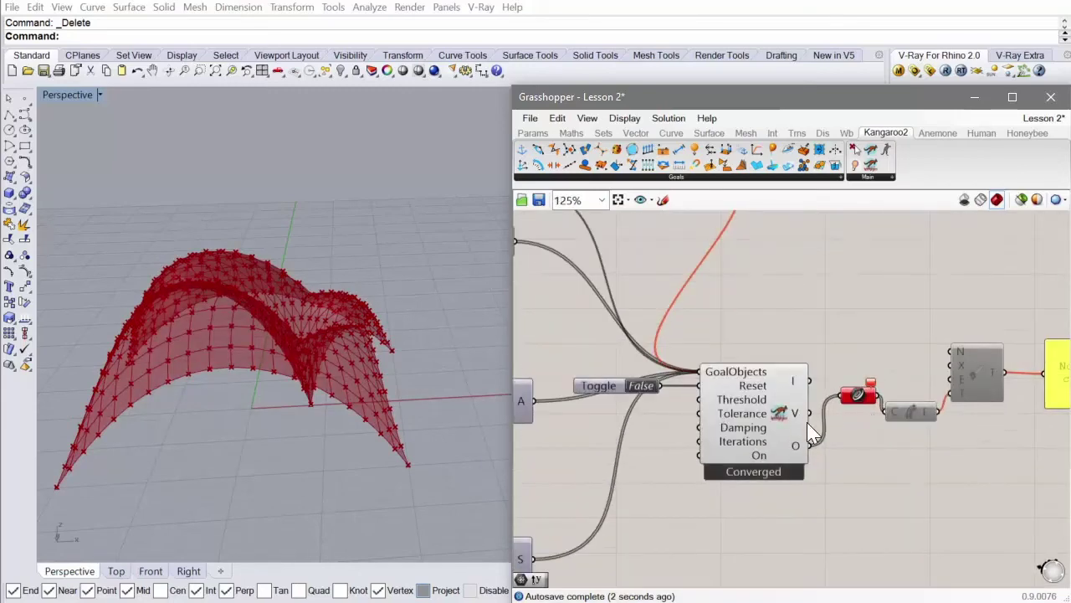
Add a Mesh parameter and wire the Kangaroo solver's O output into it
{"action": "right_click_drag", "start_coordinate": [807, 422], "coordinate": [808, 362]}
{"action": "mouse_move", "coordinate": [811, 392]}
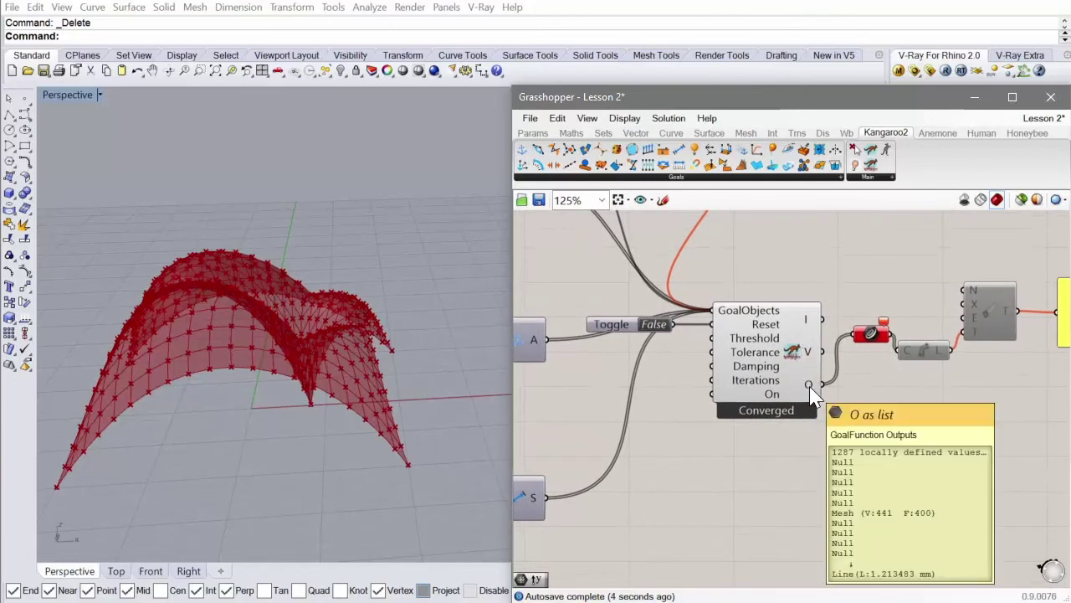
{"action": "left_click", "coordinate": [533, 133]}
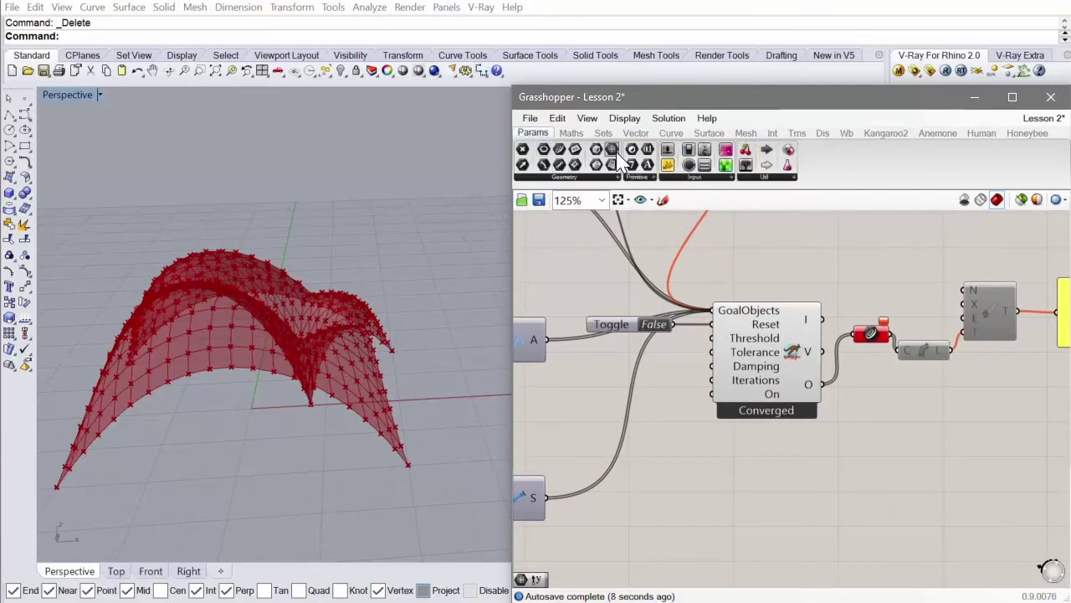
{"action": "left_click_drag", "start_coordinate": [619, 160], "coordinate": [867, 424]}
{"action": "left_click_drag", "start_coordinate": [823, 386], "coordinate": [852, 439]}
Bake the relaxed mesh with default attributes and move the baked copy beside the preview
{"action": "mouse_move", "coordinate": [868, 449]}
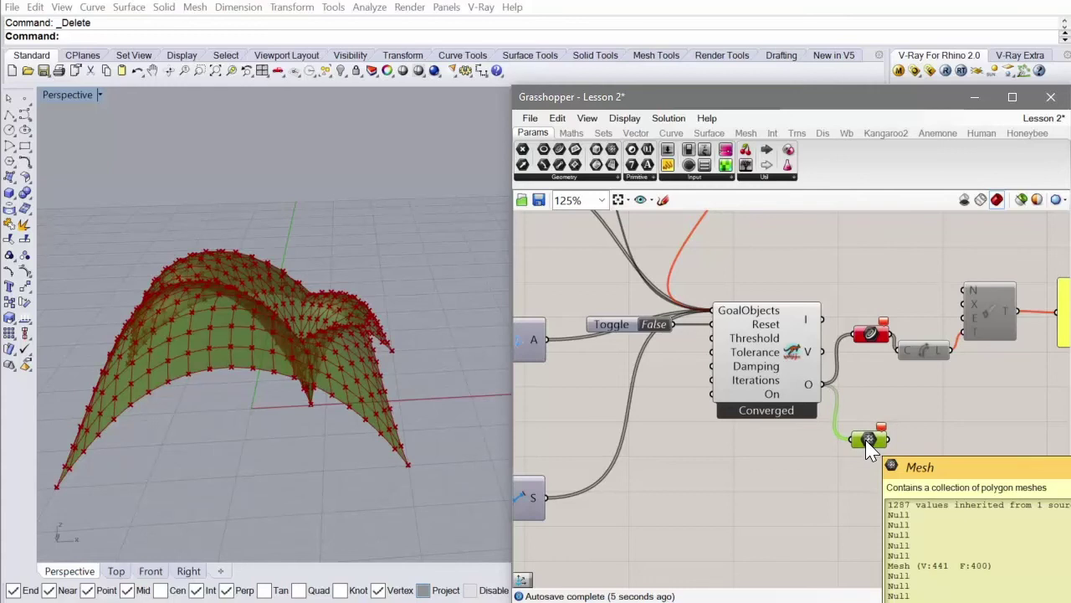
{"action": "right_click", "coordinate": [868, 449]}
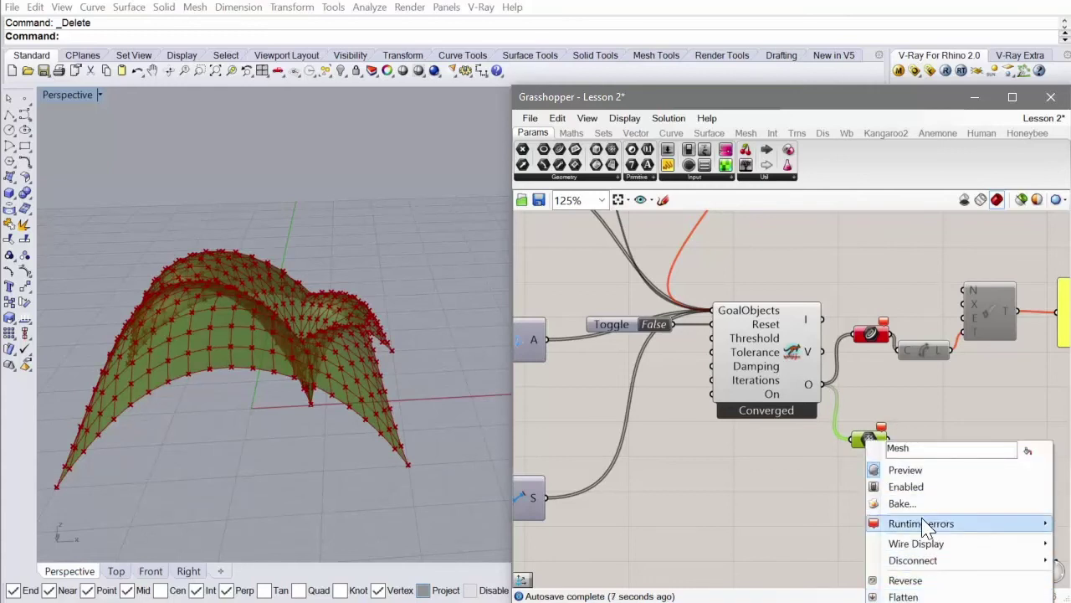
{"action": "left_click", "coordinate": [903, 502]}
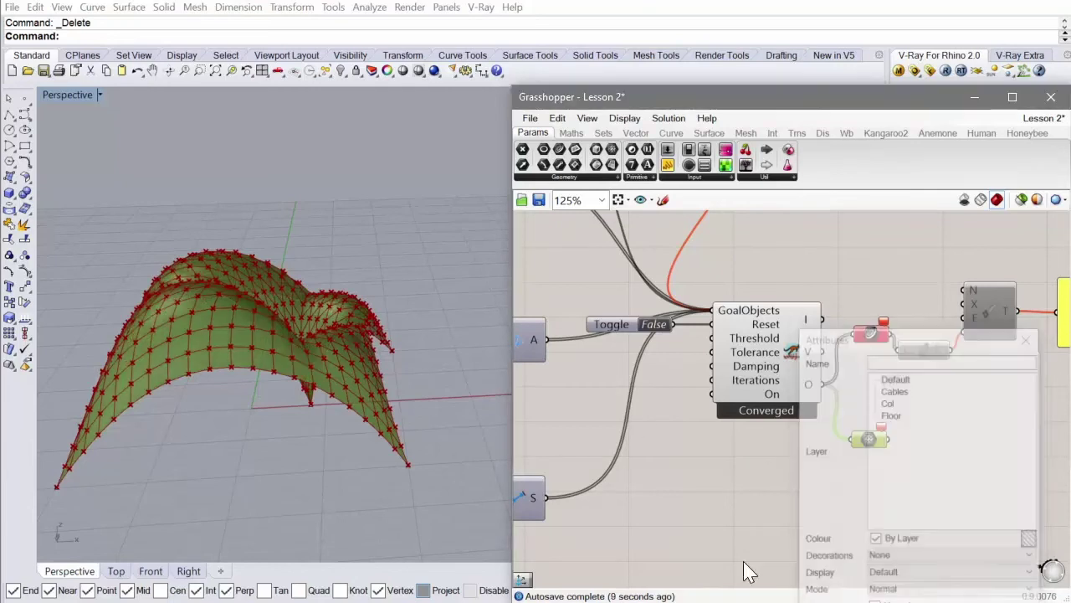
{"action": "key", "text": "Return"}
{"action": "scroll", "coordinate": [172, 334], "scroll_direction": "down", "scroll_amount": 5}
{"action": "left_click", "coordinate": [178, 339]}
{"action": "left_click_drag", "start_coordinate": [178, 339], "coordinate": [357, 333]}
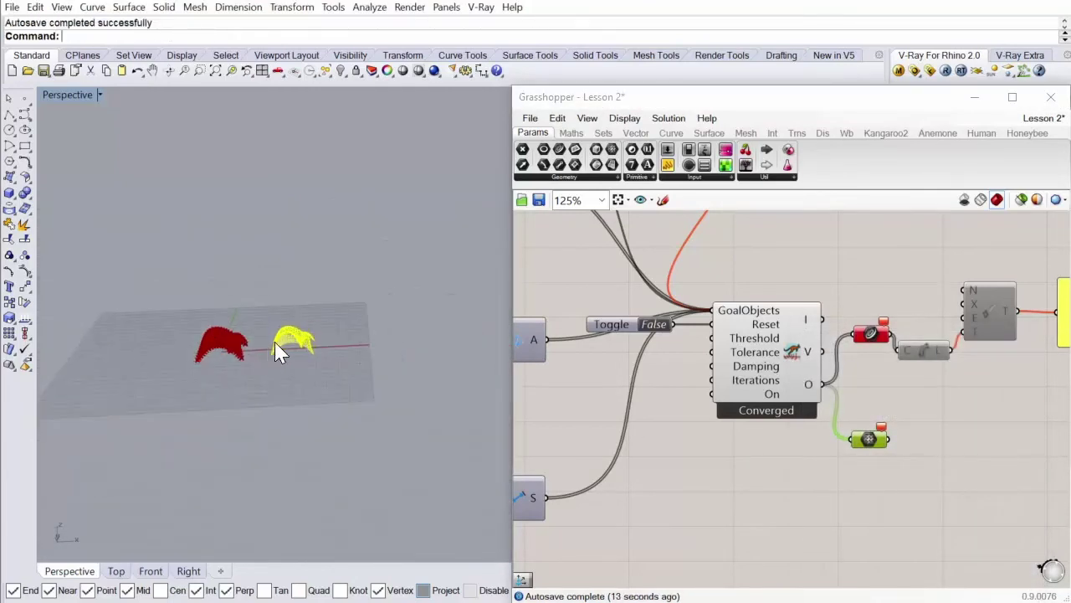
Orbit around the baked mesh to inspect its edges and arches up close
{"action": "scroll", "coordinate": [297, 342], "scroll_direction": "up", "scroll_amount": 8}
{"action": "left_click", "coordinate": [256, 347]}
{"action": "right_click_drag", "start_coordinate": [256, 347], "coordinate": [371, 235]}
{"action": "scroll", "coordinate": [401, 268], "scroll_direction": "up", "scroll_amount": 5}
{"action": "right_click_drag", "start_coordinate": [402, 267], "coordinate": [363, 282]}
{"action": "scroll", "coordinate": [241, 287], "scroll_direction": "down", "scroll_amount": 5}
{"action": "scroll", "coordinate": [352, 381], "scroll_direction": "up", "scroll_amount": 4}
{"action": "scroll", "coordinate": [352, 380], "scroll_direction": "down", "scroll_amount": 3}
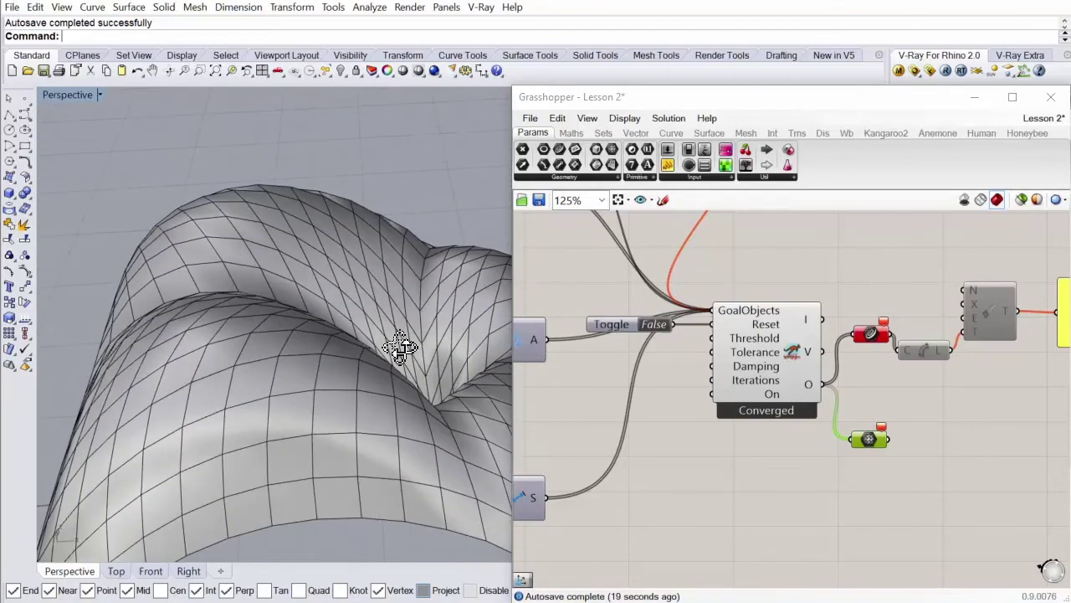
{"action": "right_click_drag", "start_coordinate": [402, 351], "coordinate": [313, 349]}
{"action": "scroll", "coordinate": [313, 349], "scroll_direction": "up", "scroll_amount": 5}
{"action": "right_click_drag", "start_coordinate": [382, 366], "coordinate": [242, 384]}
{"action": "scroll", "coordinate": [240, 323], "scroll_direction": "down", "scroll_amount": 3}
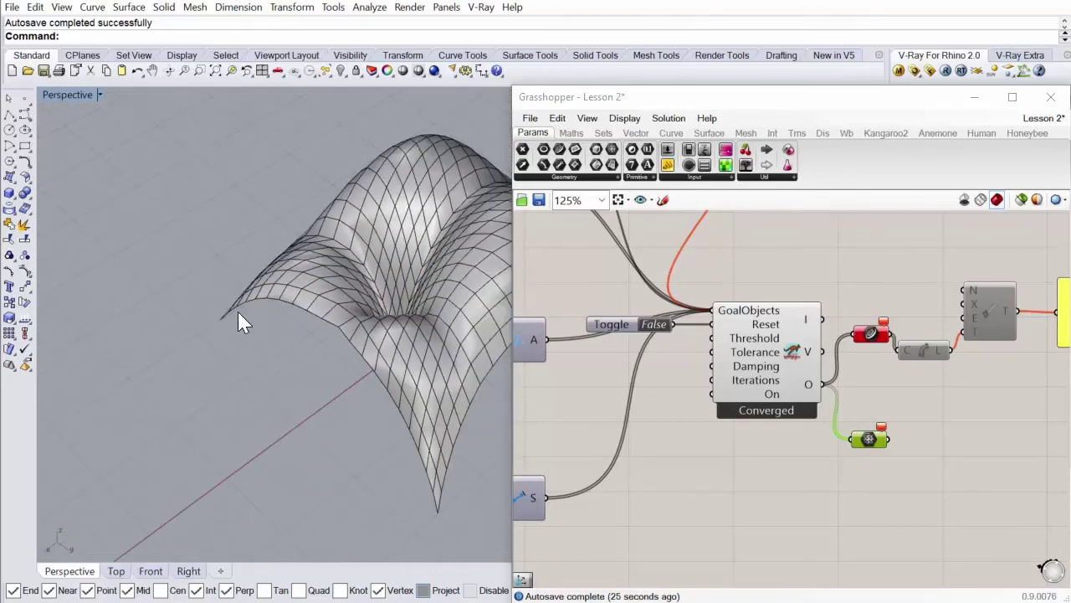
{"action": "scroll", "coordinate": [347, 301], "scroll_direction": "up", "scroll_amount": 4}
{"action": "right_click_drag", "start_coordinate": [347, 301], "coordinate": [326, 188]}
Switch the Perspective view to Rendered display and orbit until the white surface fills the view
{"action": "left_click", "coordinate": [69, 96]}
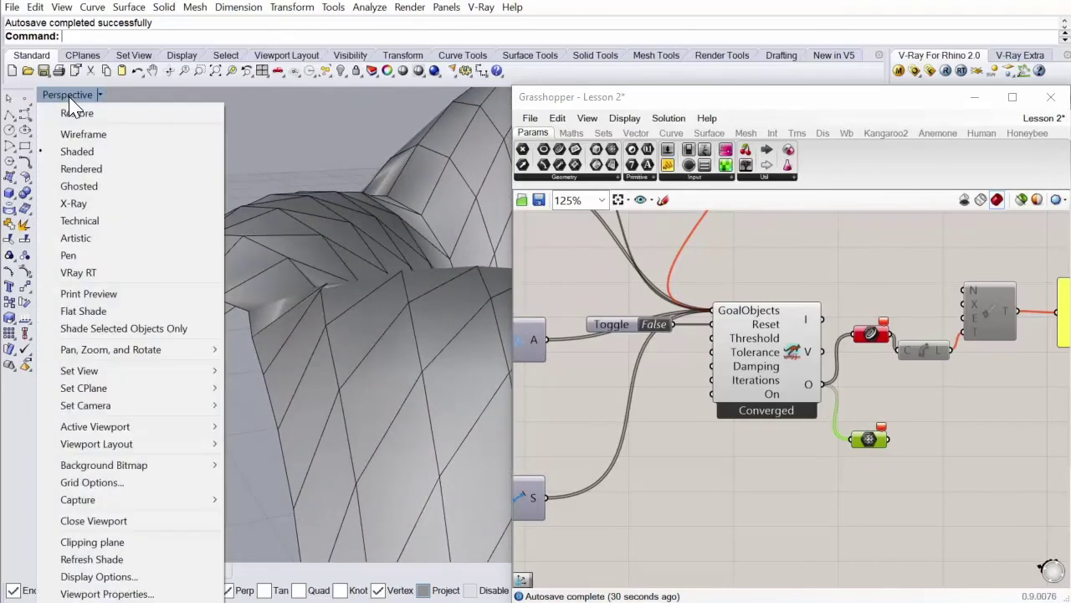
{"action": "left_click", "coordinate": [90, 170]}
{"action": "right_click_drag", "start_coordinate": [91, 169], "coordinate": [197, 320]}
{"action": "scroll", "coordinate": [131, 319], "scroll_direction": "down", "scroll_amount": 5}
{"action": "right_click_drag", "start_coordinate": [367, 340], "coordinate": [311, 362]}
{"action": "scroll", "coordinate": [401, 318], "scroll_direction": "down", "scroll_amount": 5}
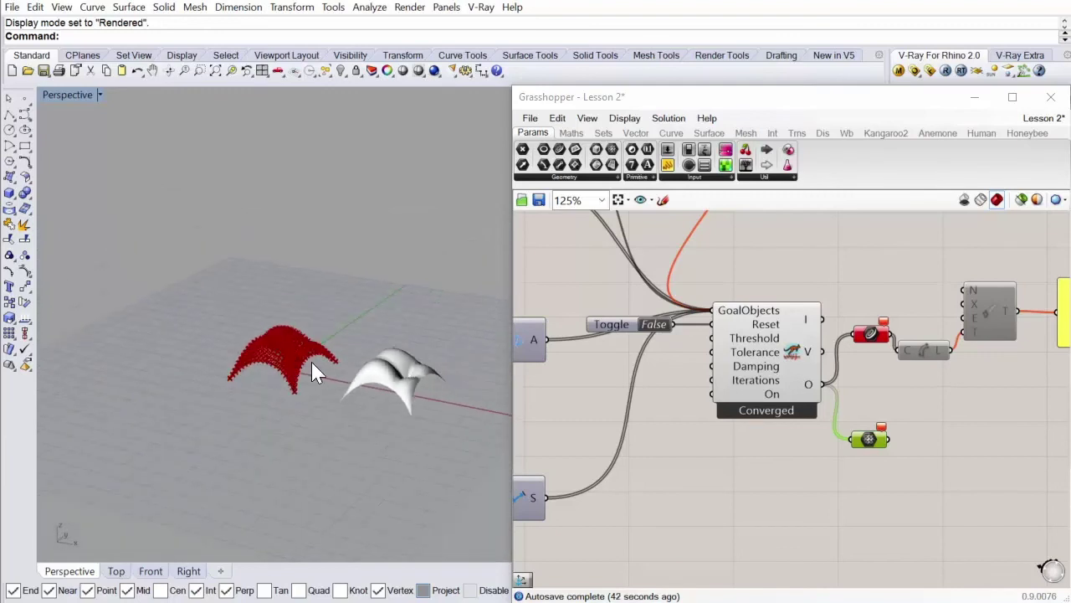
{"action": "scroll", "coordinate": [393, 375], "scroll_direction": "up", "scroll_amount": 3}
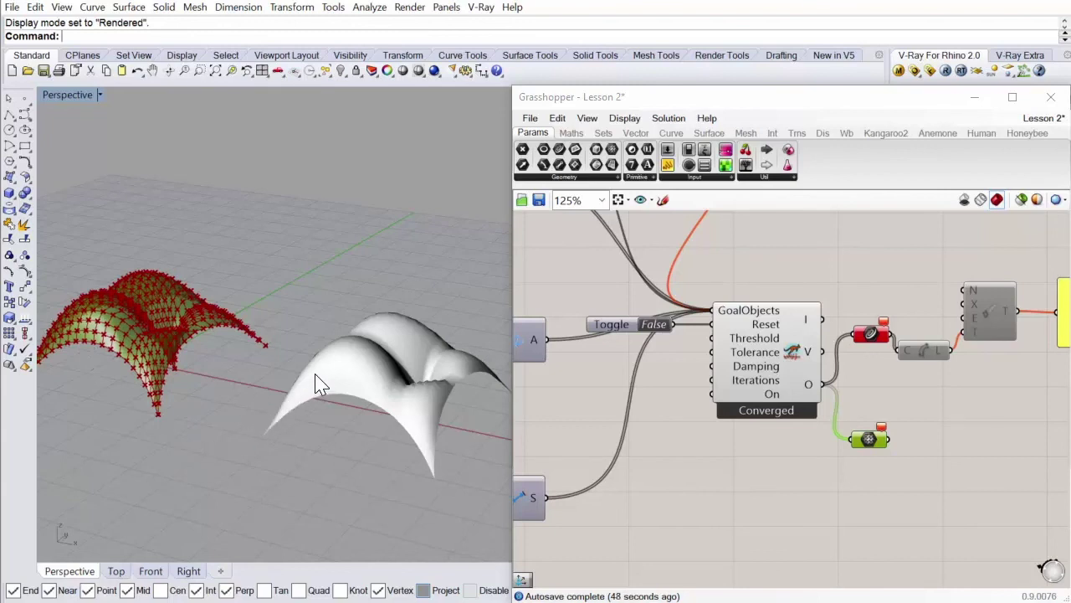
{"action": "mouse_move", "coordinate": [316, 382]}
{"action": "right_mouse_down"}
{"action": "mouse_move", "coordinate": [322, 372]}
{"action": "mouse_move", "coordinate": [327, 382]}
{"action": "right_mouse_up"}
{"action": "scroll", "coordinate": [307, 377], "scroll_direction": "down", "scroll_amount": 3}
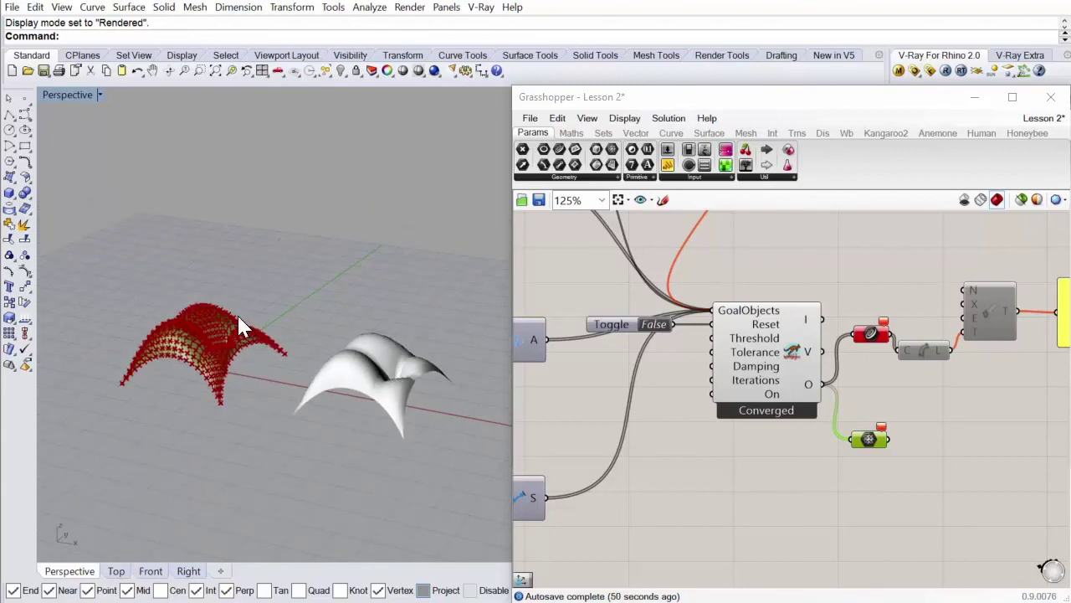
{"action": "scroll", "coordinate": [194, 392], "scroll_direction": "up", "scroll_amount": 3}
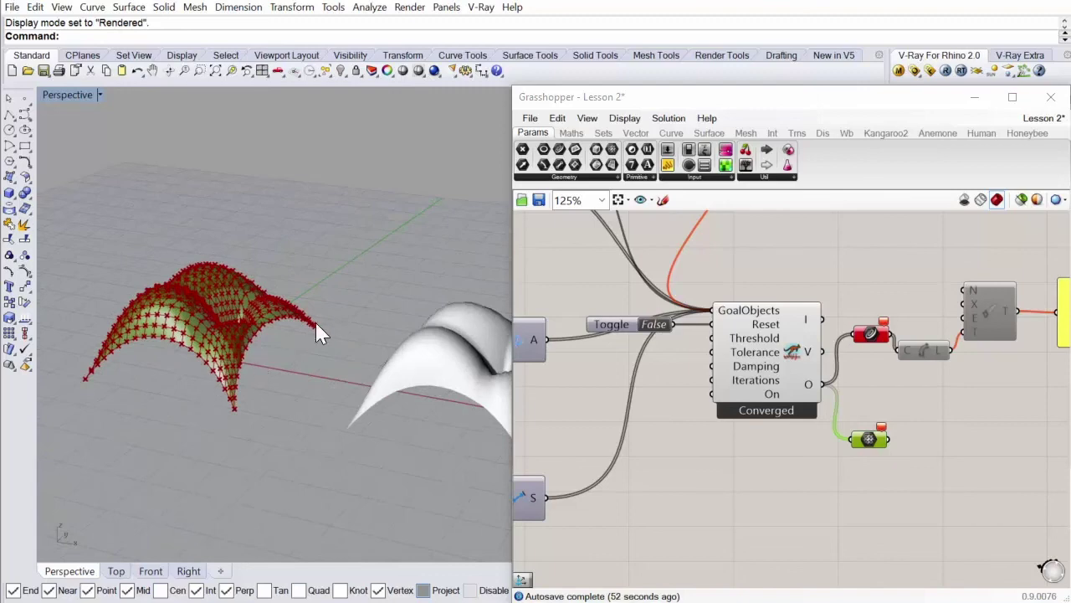
{"action": "scroll", "coordinate": [855, 413], "scroll_direction": "down", "scroll_amount": 4}
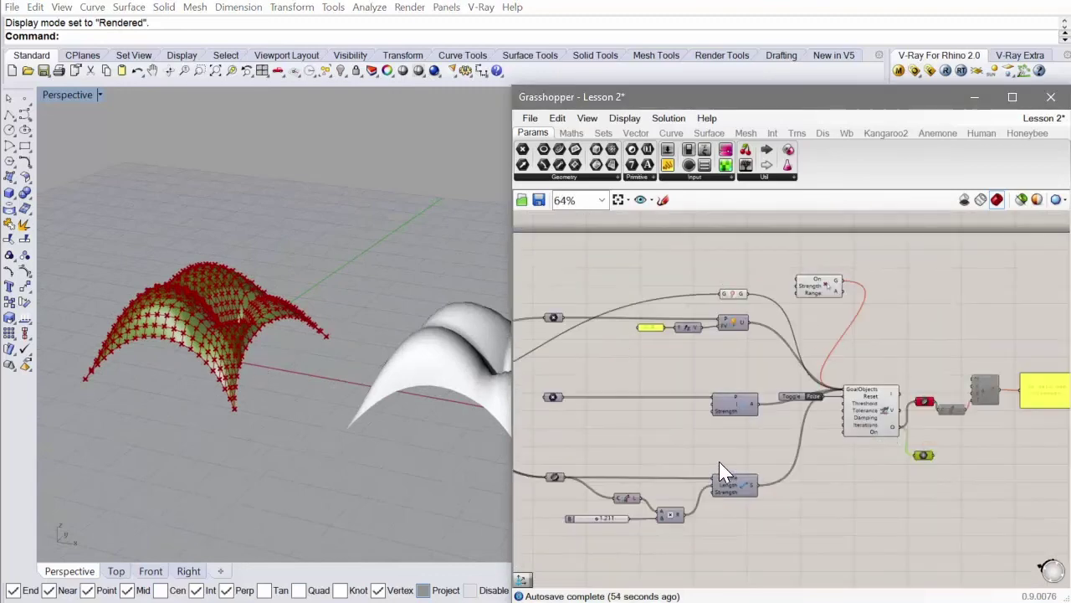
{"action": "right_click_drag", "start_coordinate": [155, 331], "coordinate": [192, 370]}
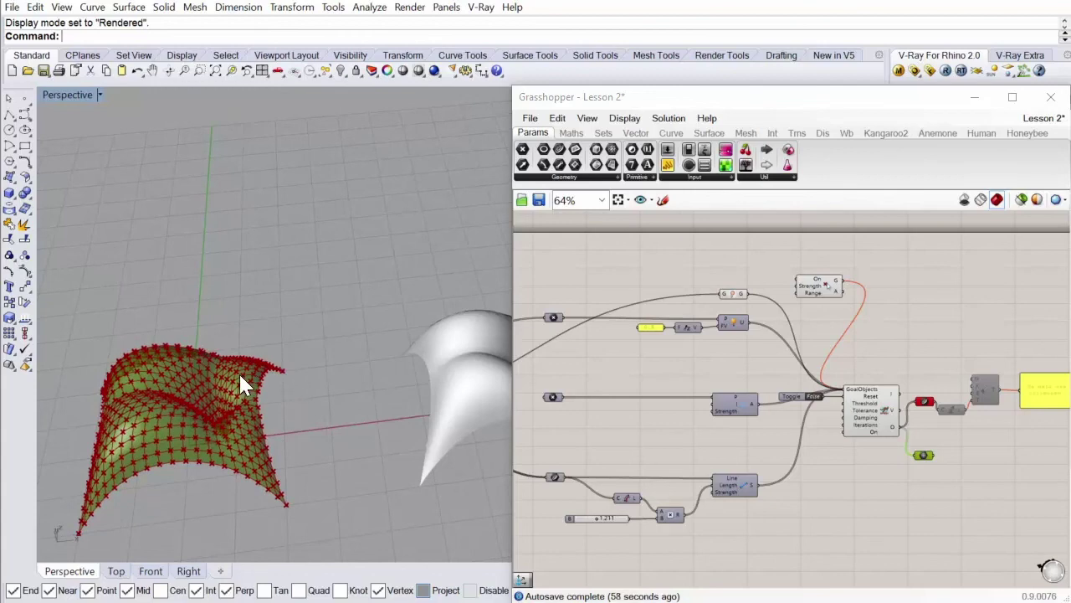
{"action": "scroll", "coordinate": [226, 384], "scroll_direction": "down", "scroll_amount": 2}
{"action": "scroll", "coordinate": [206, 411], "scroll_direction": "up", "scroll_amount": 4}
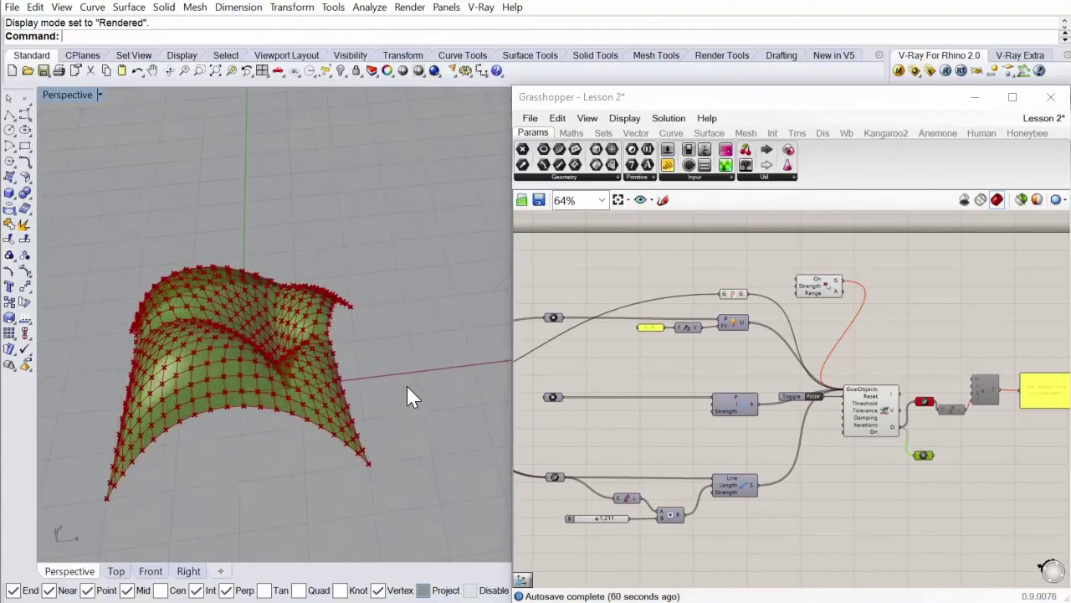
{"action": "right_click_drag", "start_coordinate": [406, 387], "coordinate": [162, 421]}
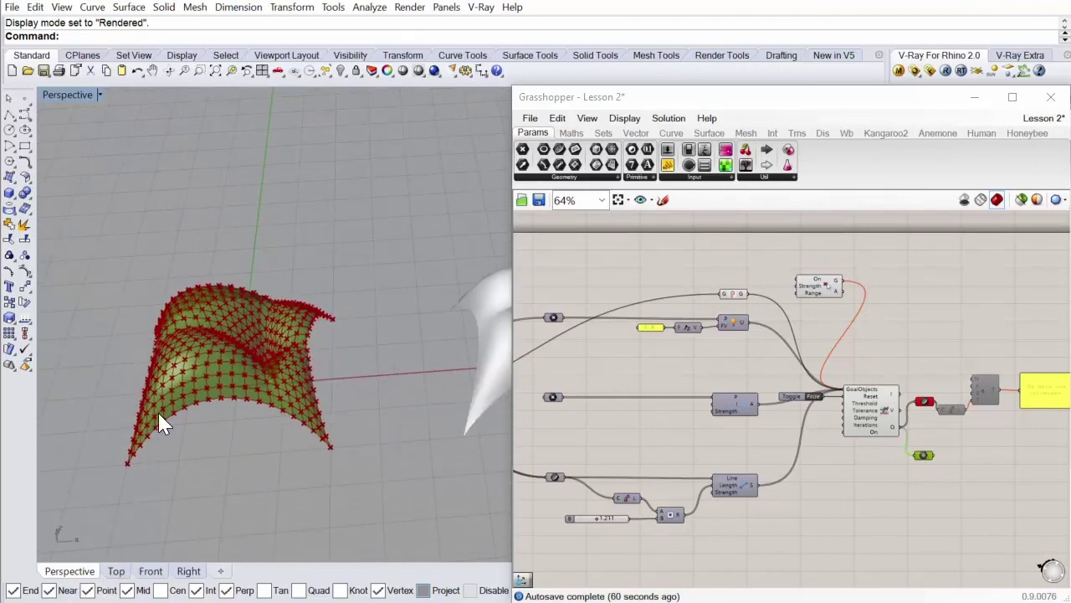
{"action": "right_click_drag", "start_coordinate": [159, 415], "coordinate": [440, 305]}
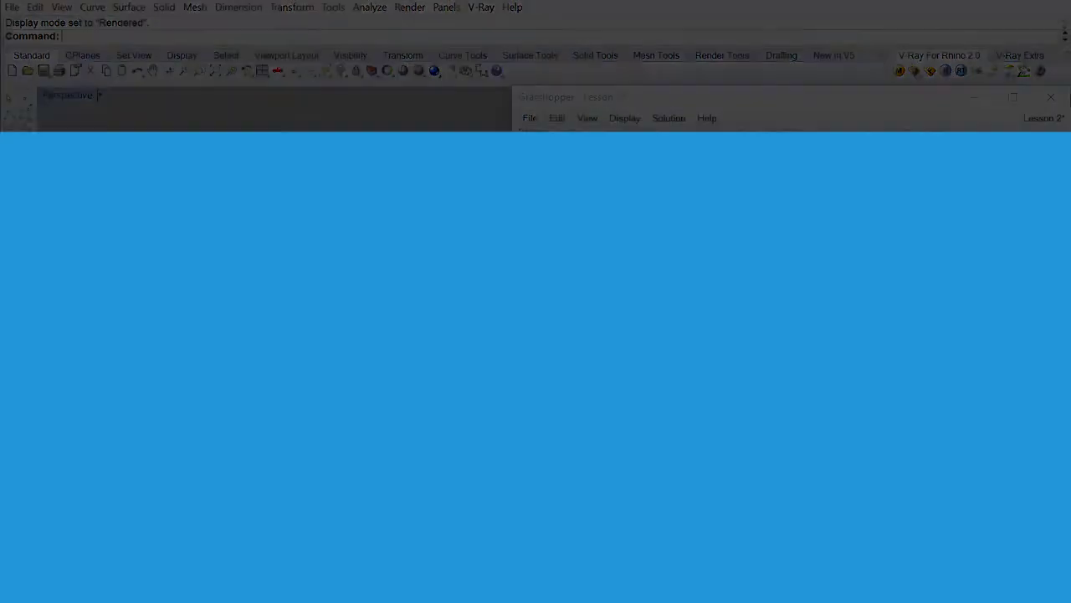